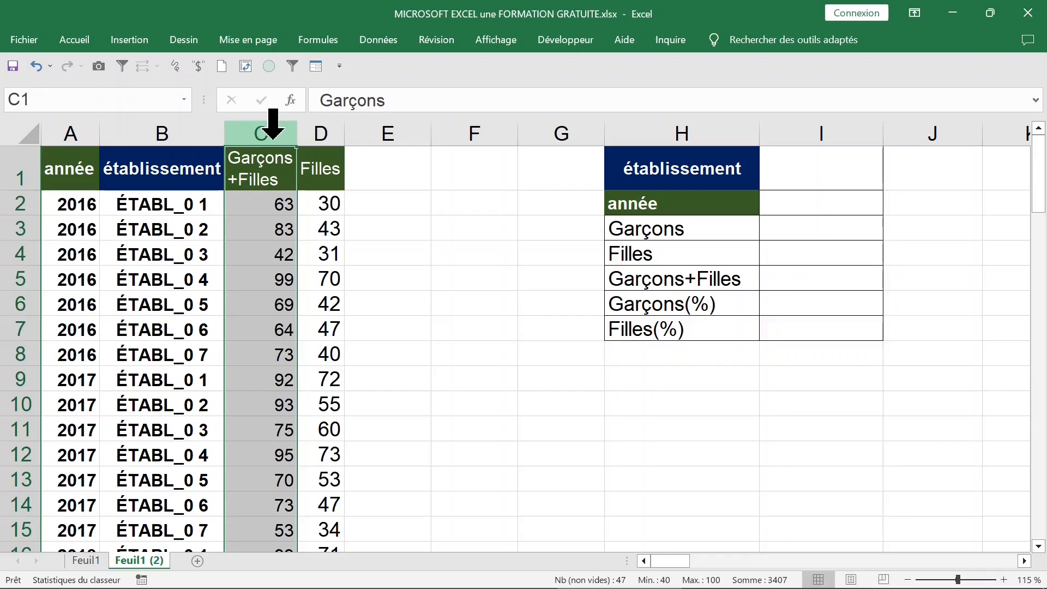
Examine the Garçons+Filles and Filles data columns and the labels and empty result cells of the établissement summary table
left_click(330, 133)
left_click(330, 210)
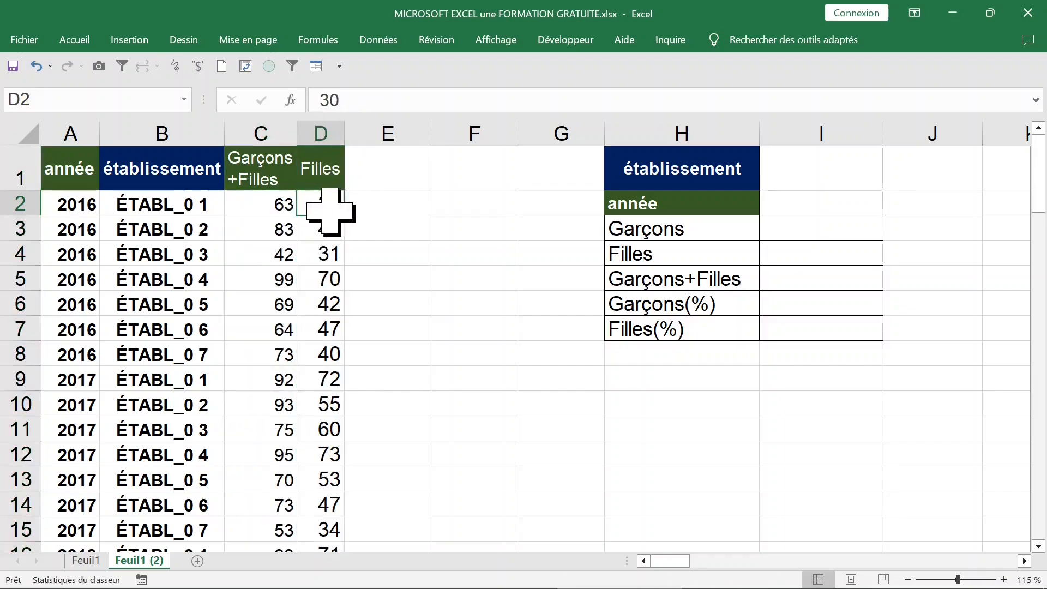
left_click(266, 228)
left_click(806, 183)
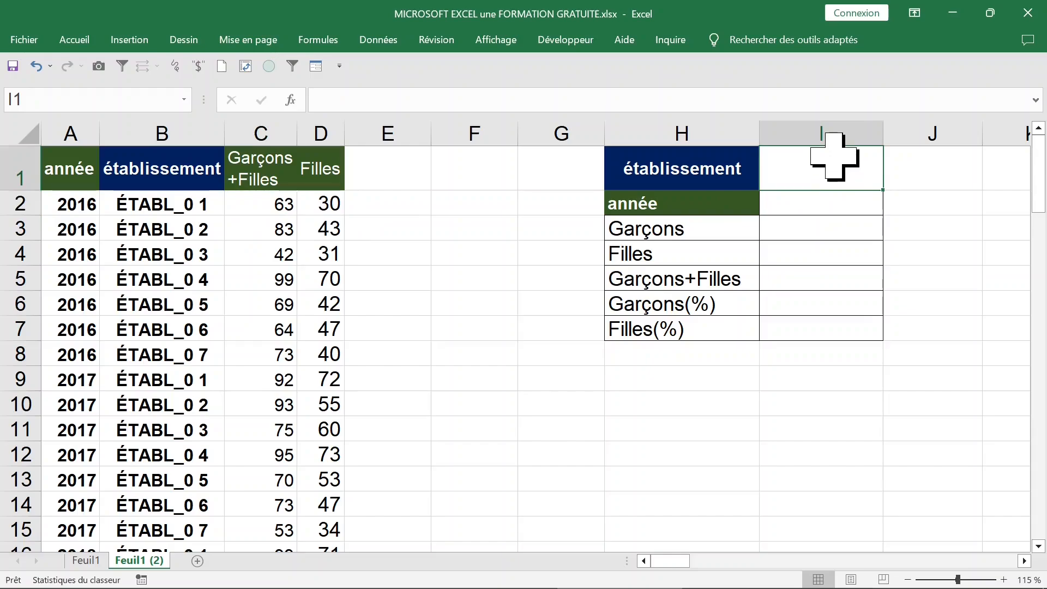
left_click(829, 208)
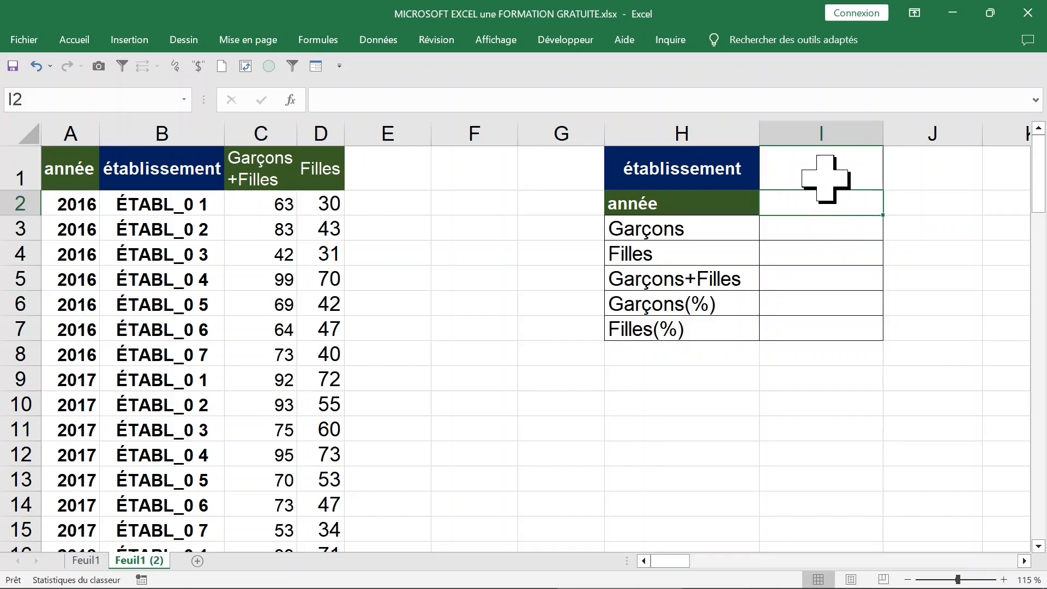
left_click(822, 131)
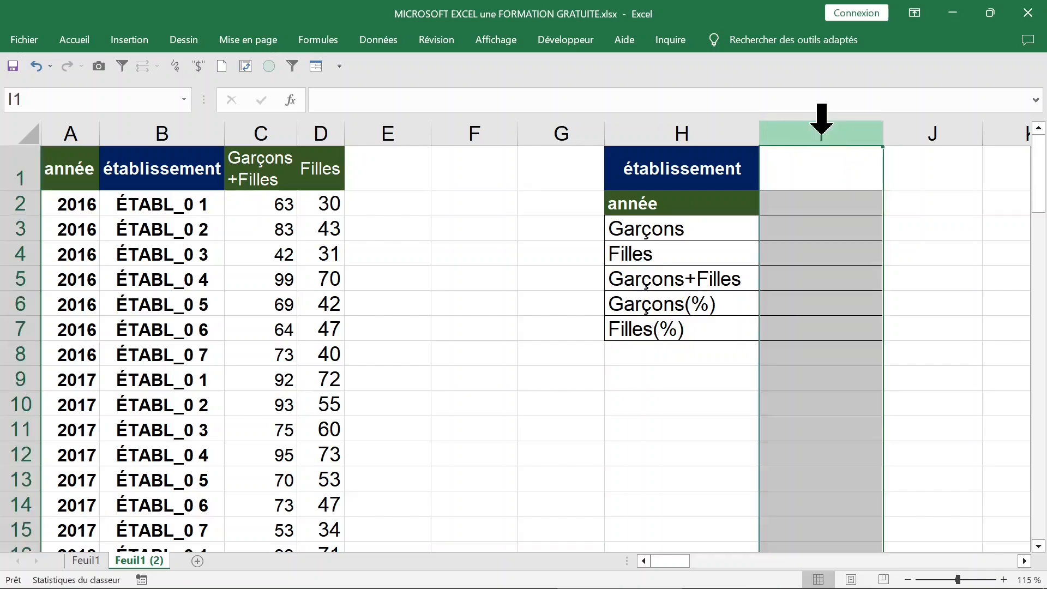
left_click(686, 131)
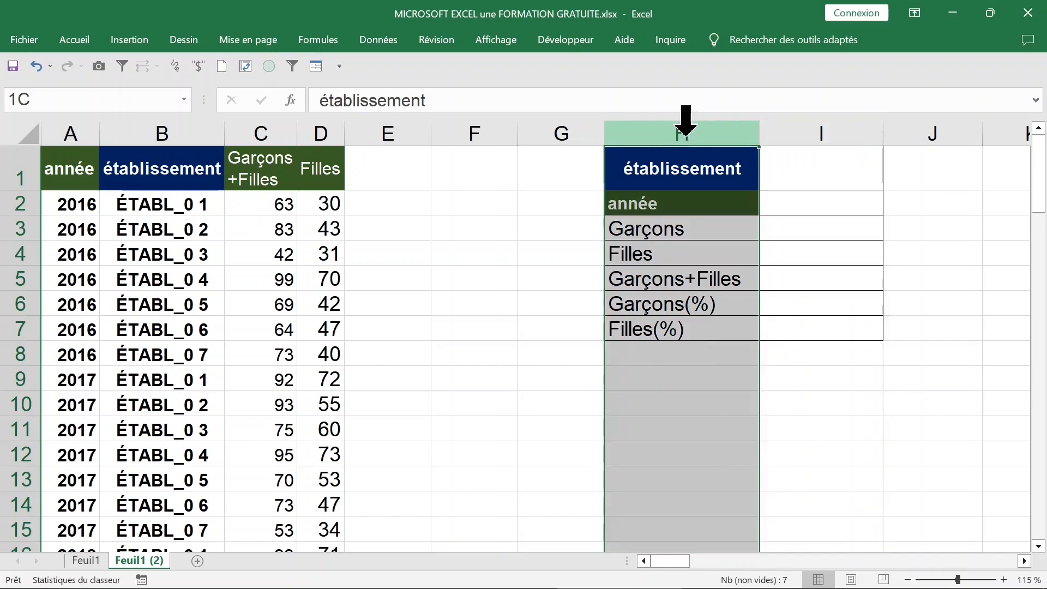
left_click(673, 171)
left_click(678, 227)
left_click(692, 254)
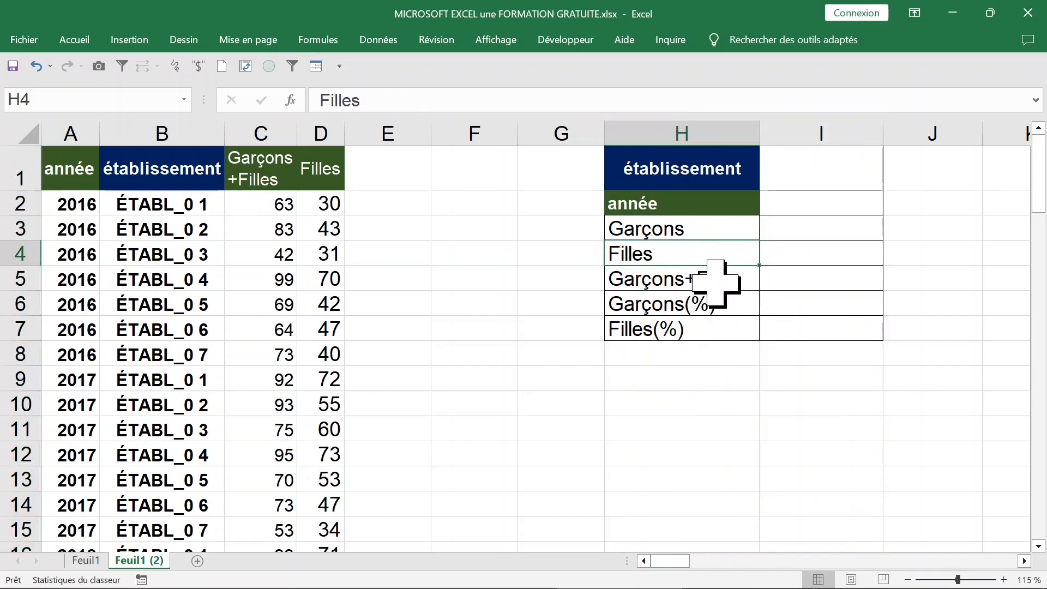
left_click(703, 281)
left_click(827, 172)
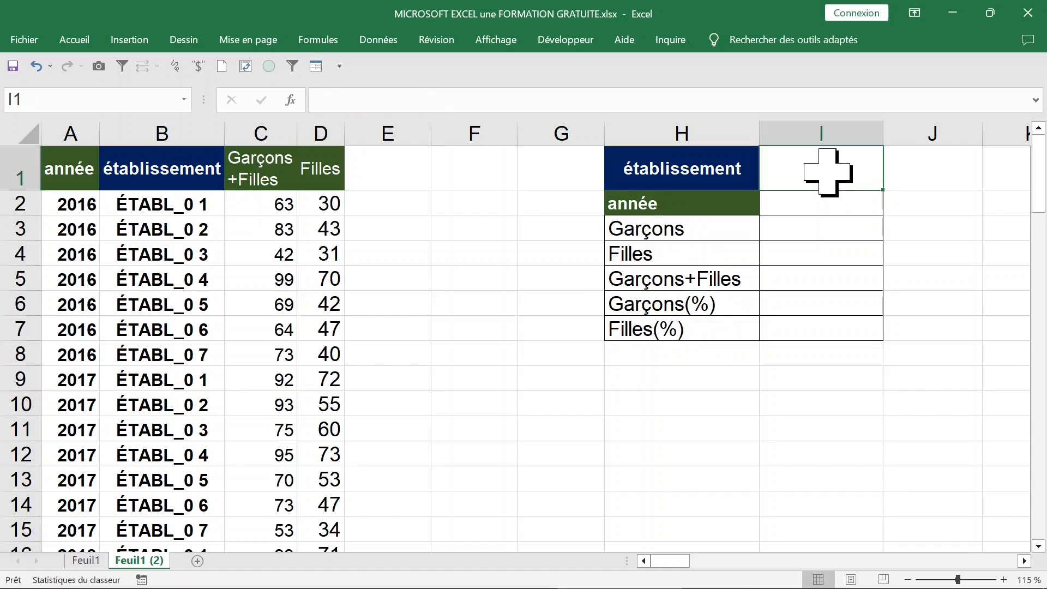
Copy the text ÉTABL_0 1 from cell B2 into the établissement cell I1 of the summary table without its formatting
left_click(159, 209)
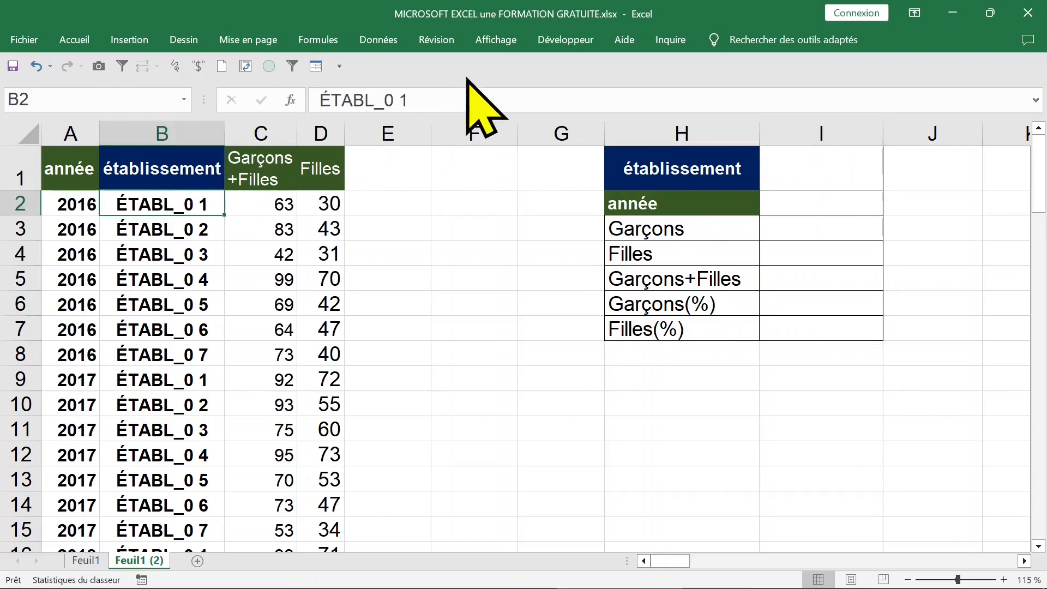
left_click_drag(412, 101, 318, 94)
key("ctrl+c")
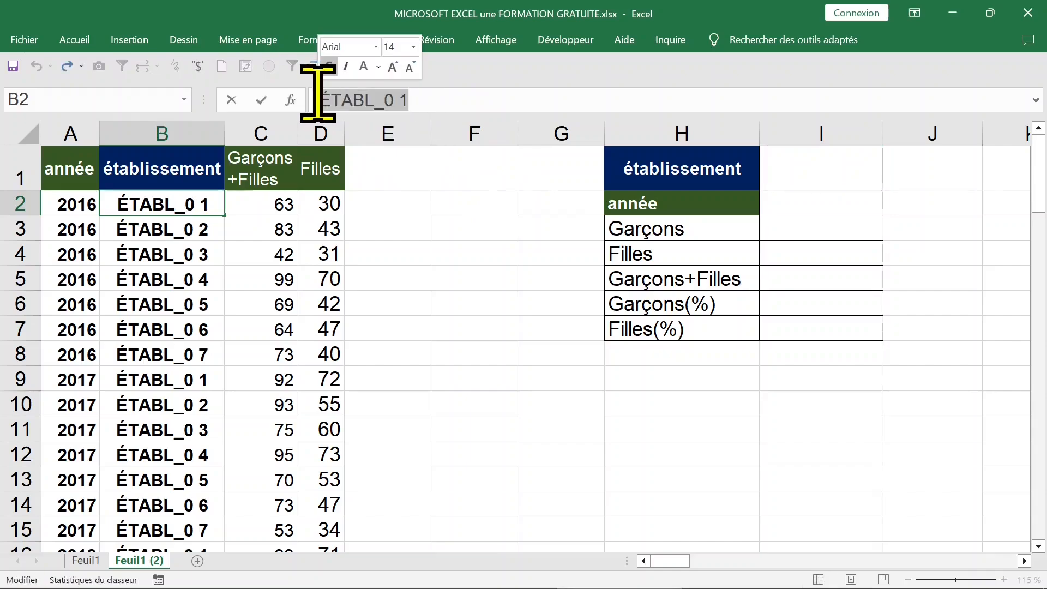
key("Escape")
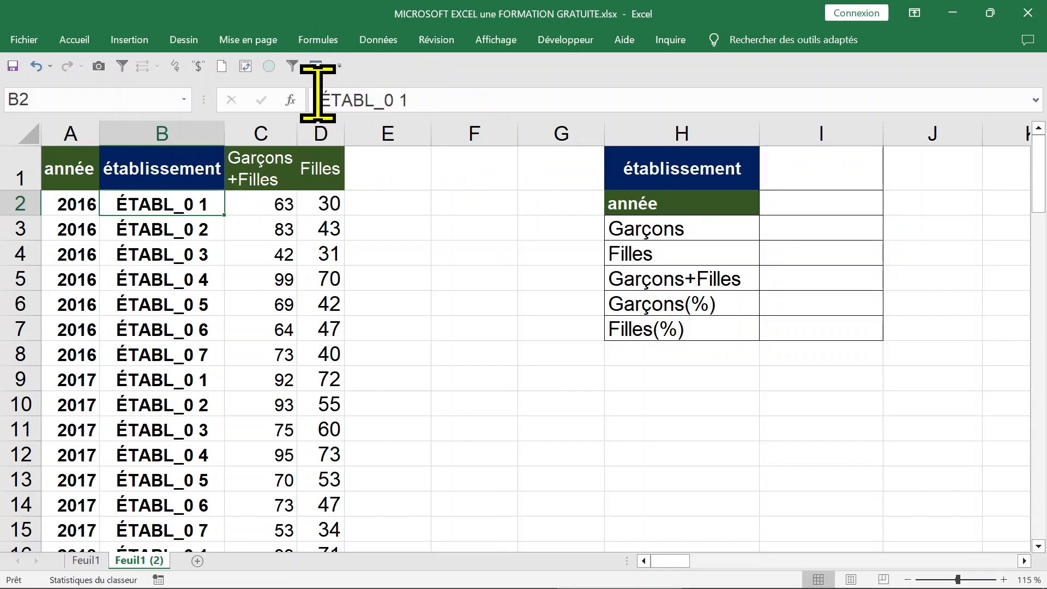
left_click(781, 170)
key("ctrl+v")
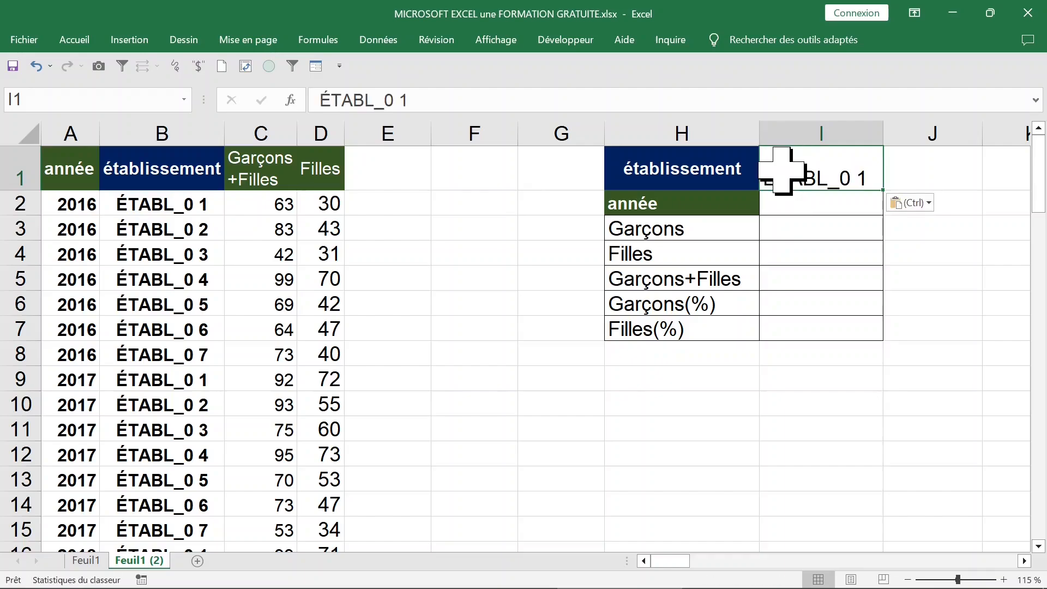
Enter 2016 as the année in cell I2 of the summary table
left_click(833, 210)
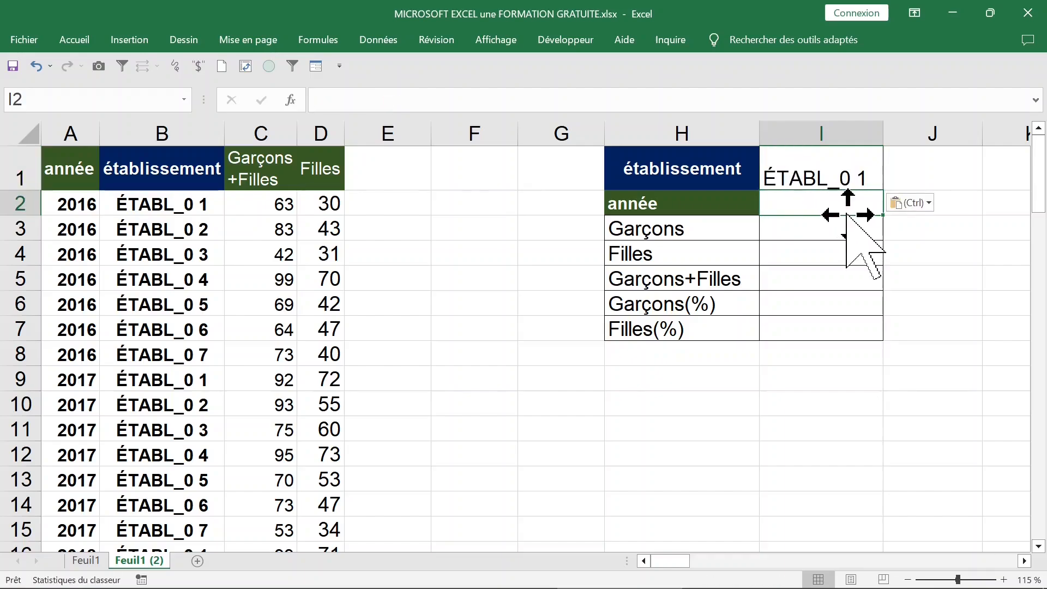
type("2016")
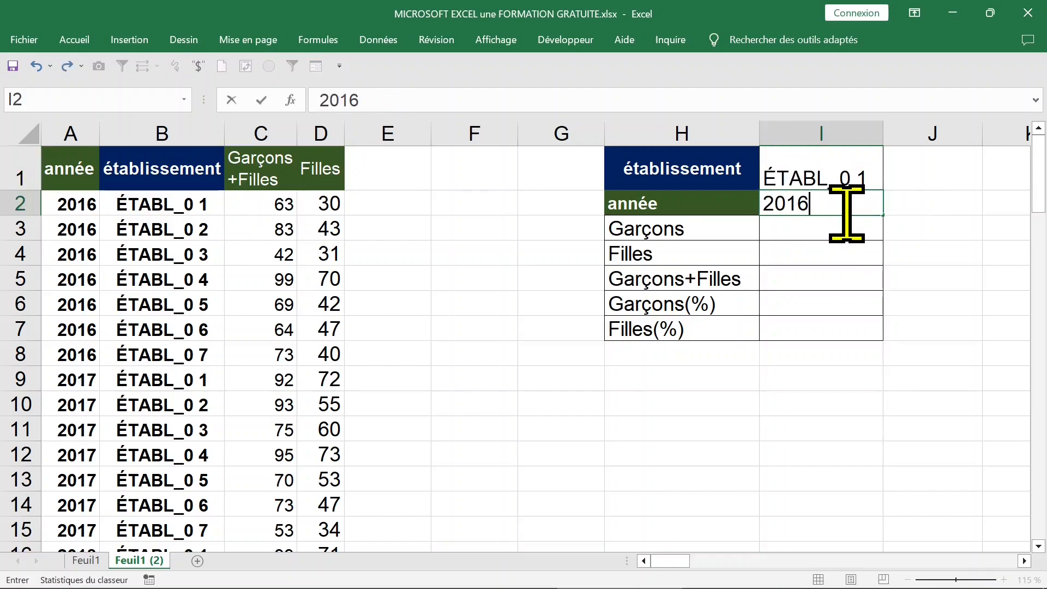
key("Return")
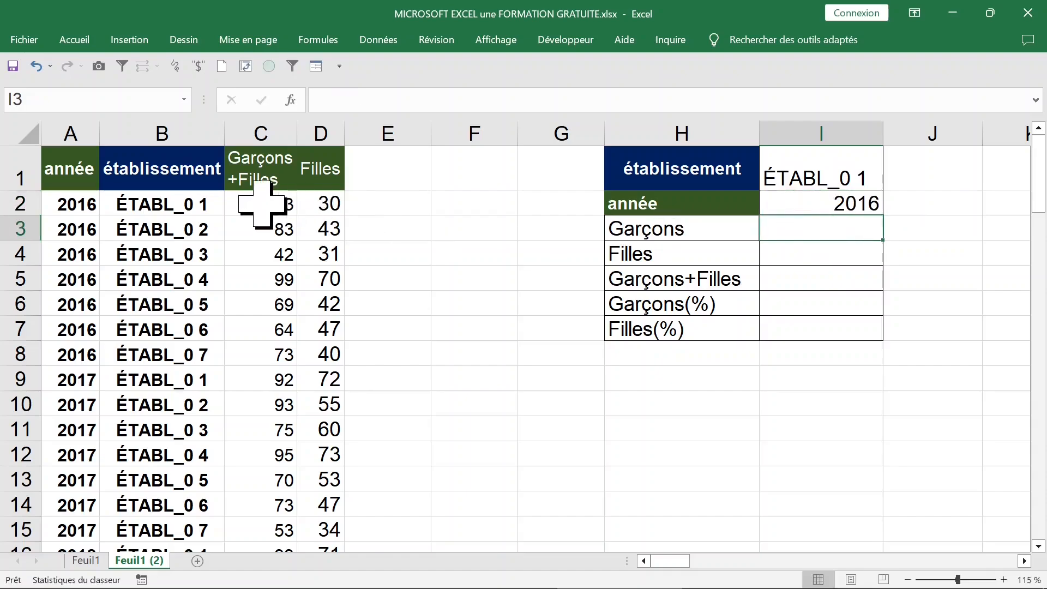
Compare the 2016 ÉTABL_0 1 data row with the summary cells for Garçons, Filles, their total and their percentages
left_click_drag(278, 204, 333, 206)
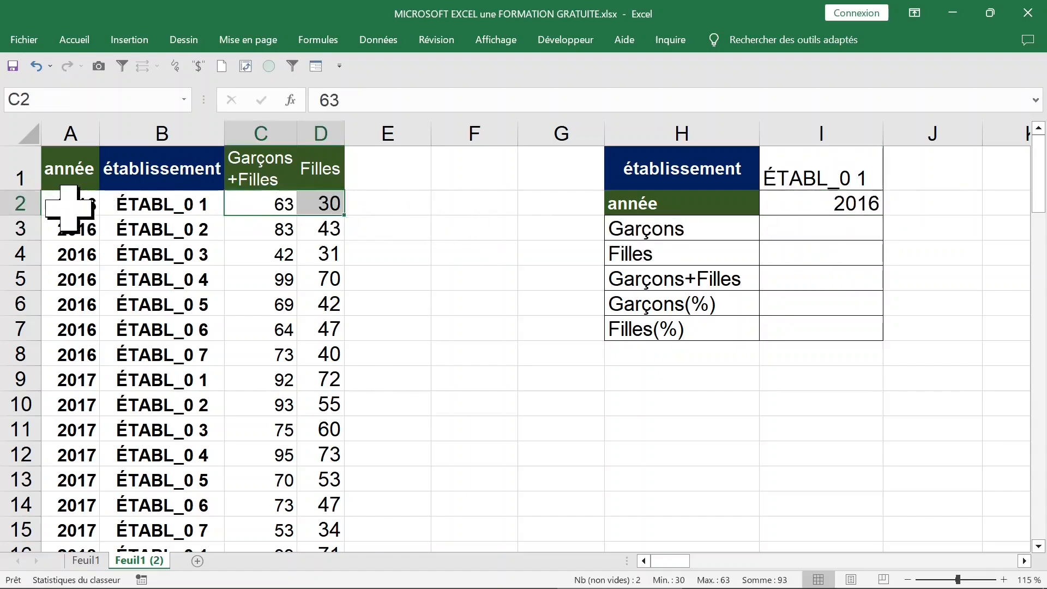
left_click_drag(52, 207, 310, 210)
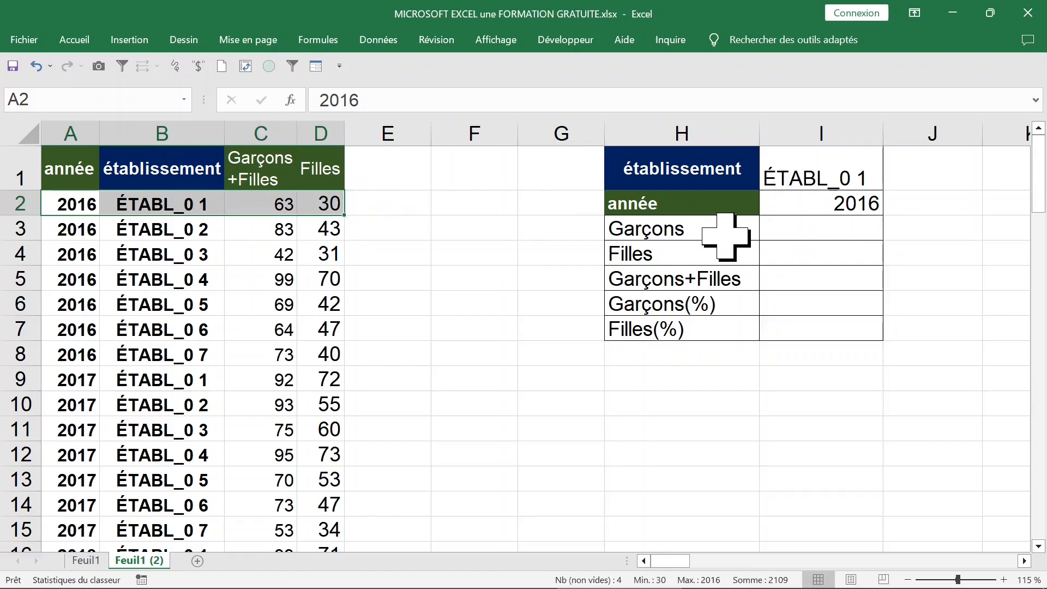
left_click(828, 234)
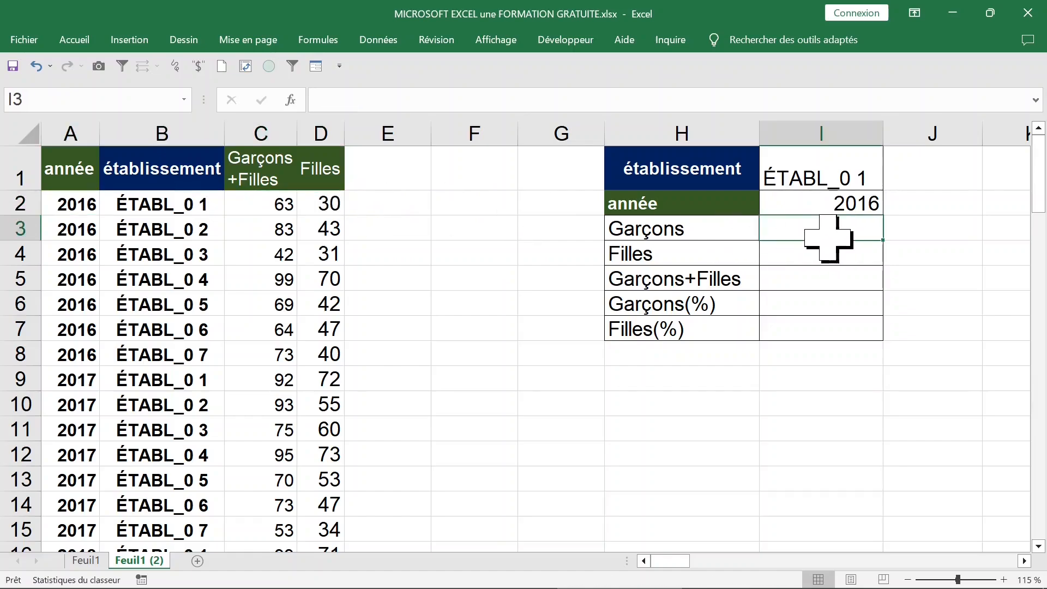
left_click(317, 206)
left_click(260, 200)
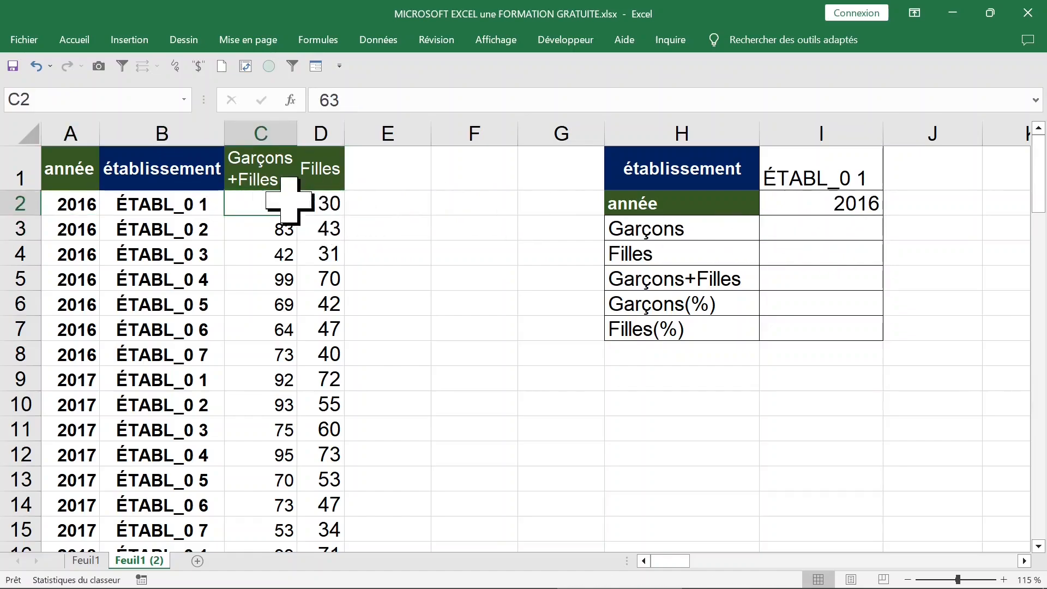
left_click(323, 202)
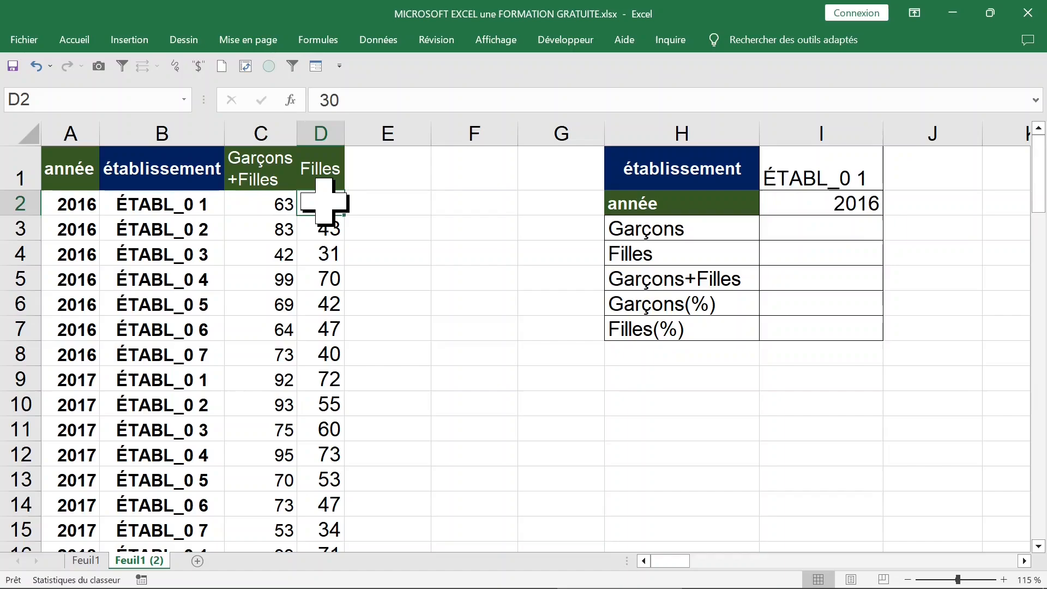
left_click(805, 251)
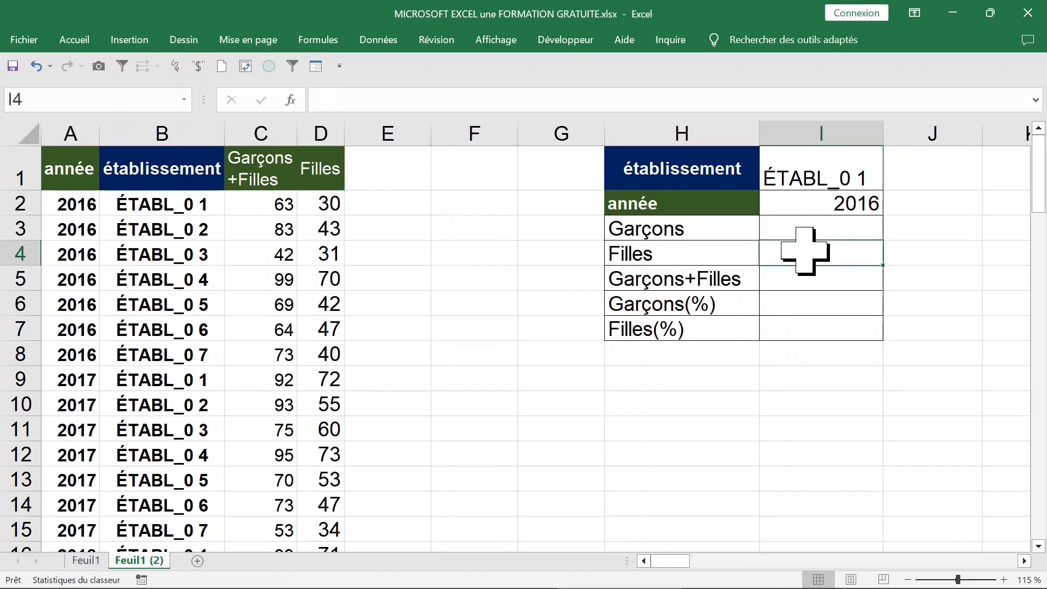
left_click(806, 276)
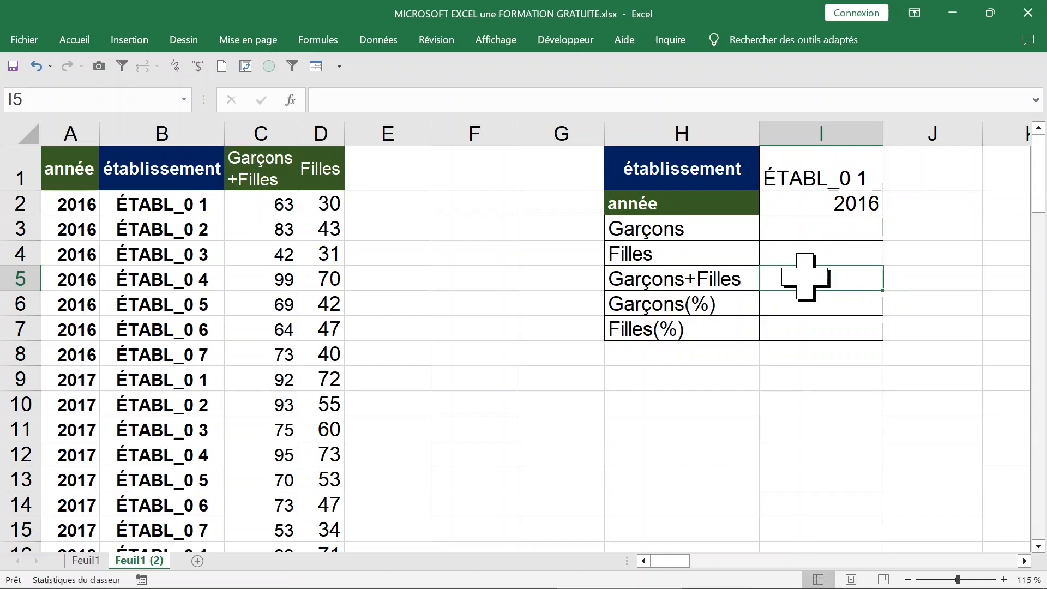
left_click(805, 298)
left_click(809, 325)
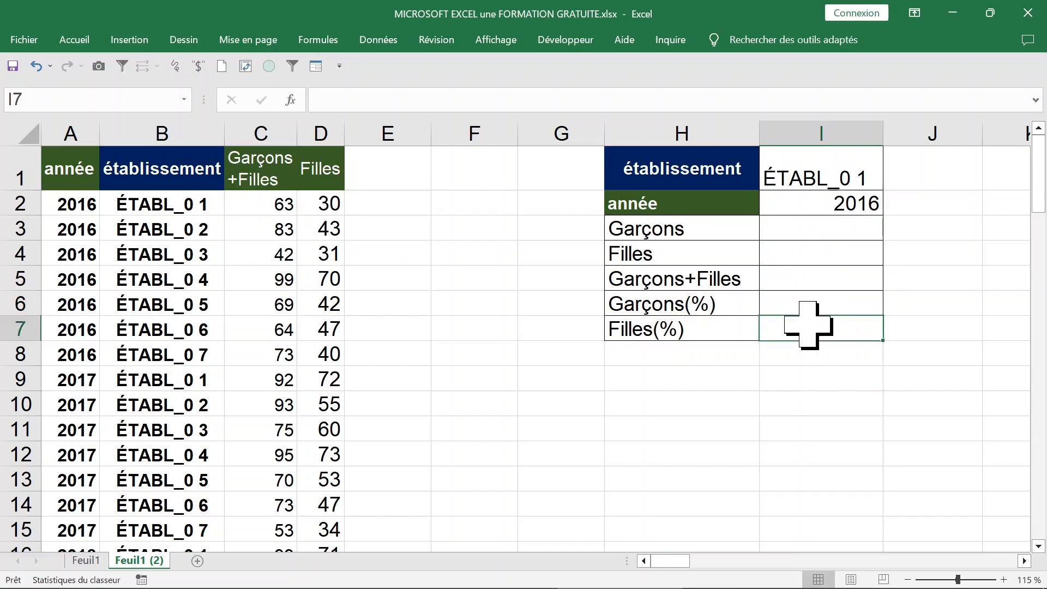
left_click(804, 229)
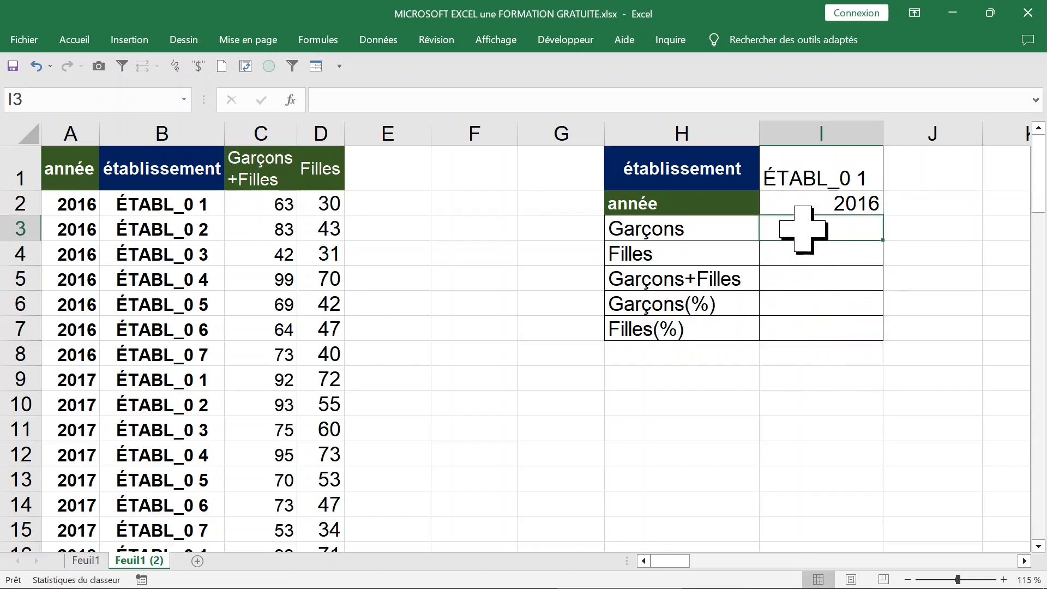
left_click(805, 252)
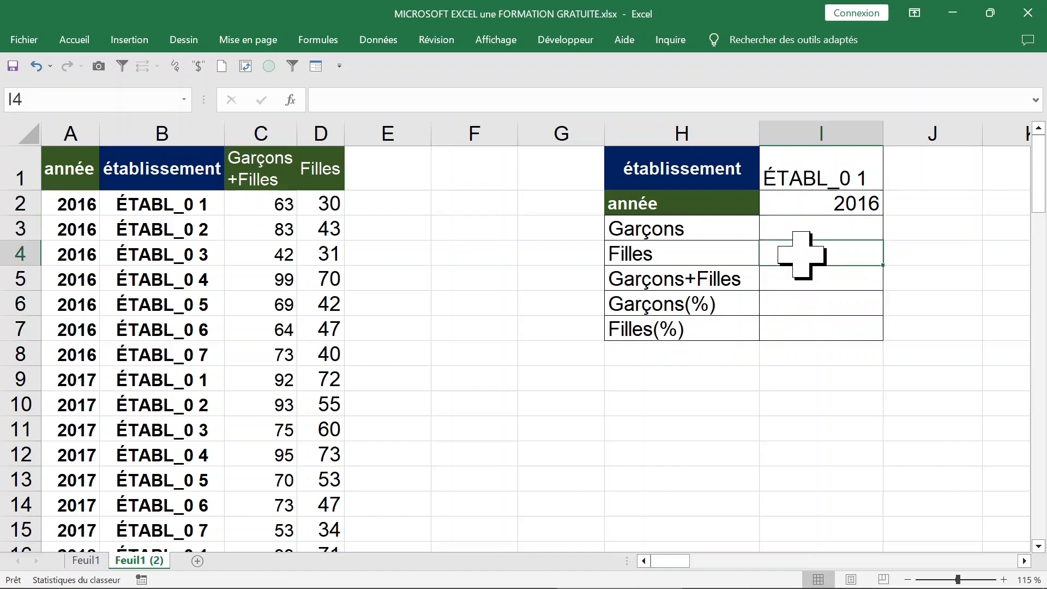
left_click(328, 204)
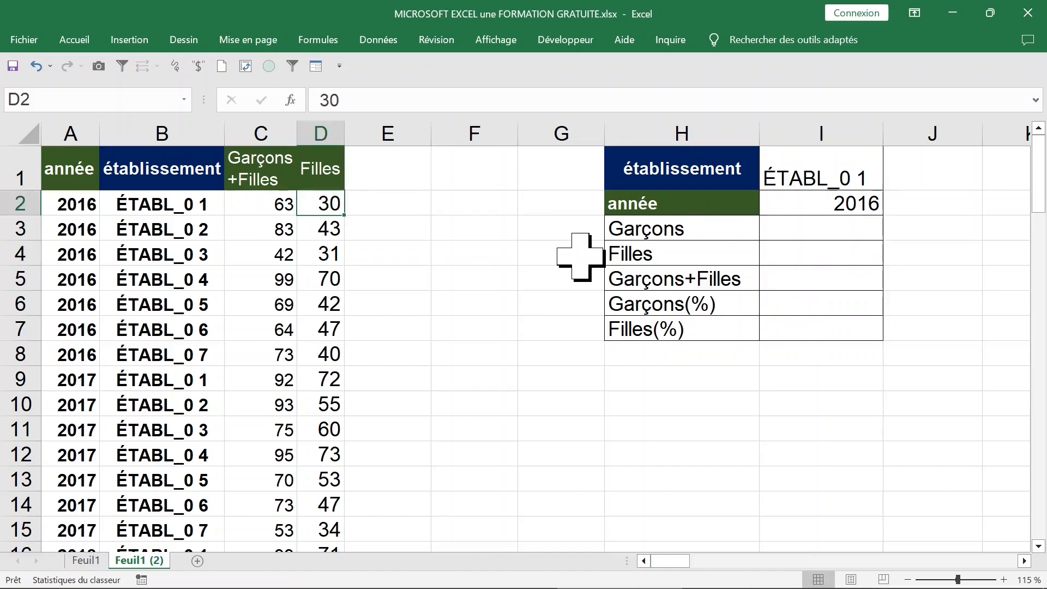
left_click(808, 282)
left_click(264, 205)
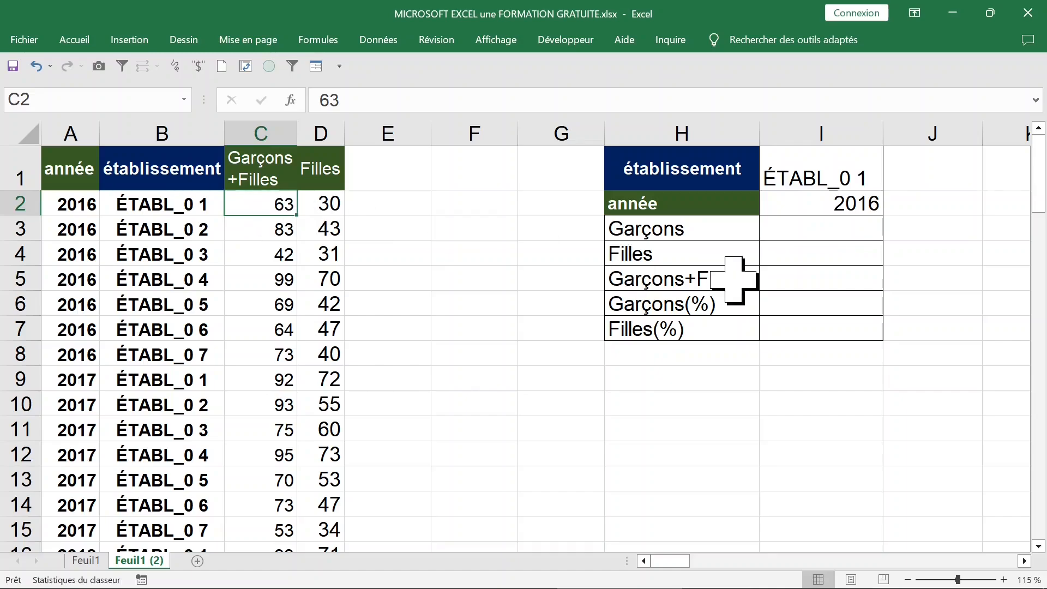
left_click(798, 236)
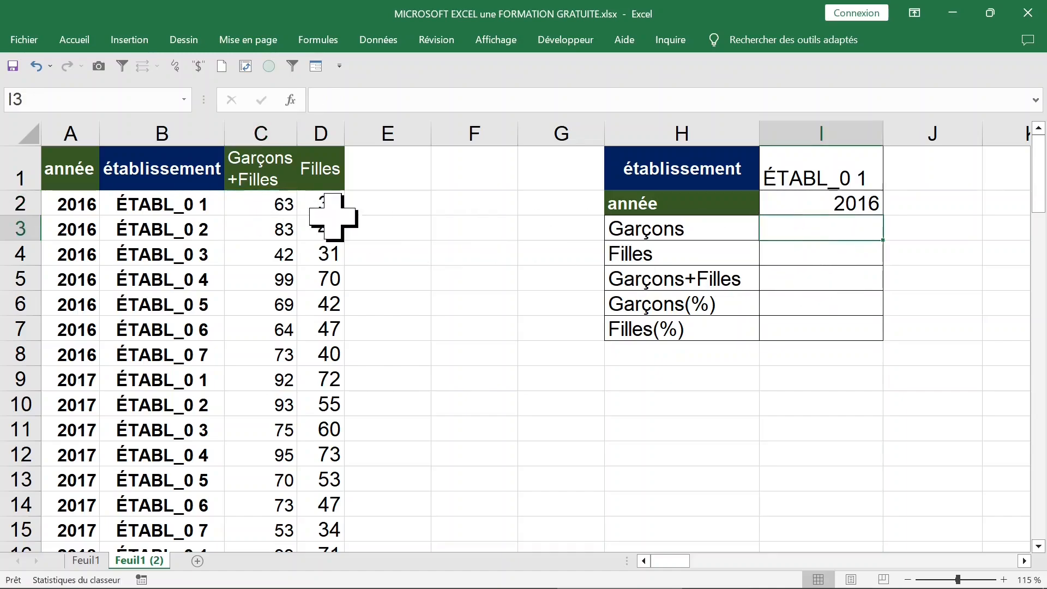
Review the source data columns alongside the établissement criterion and the Garçons result cell in the summary table
left_click(254, 130)
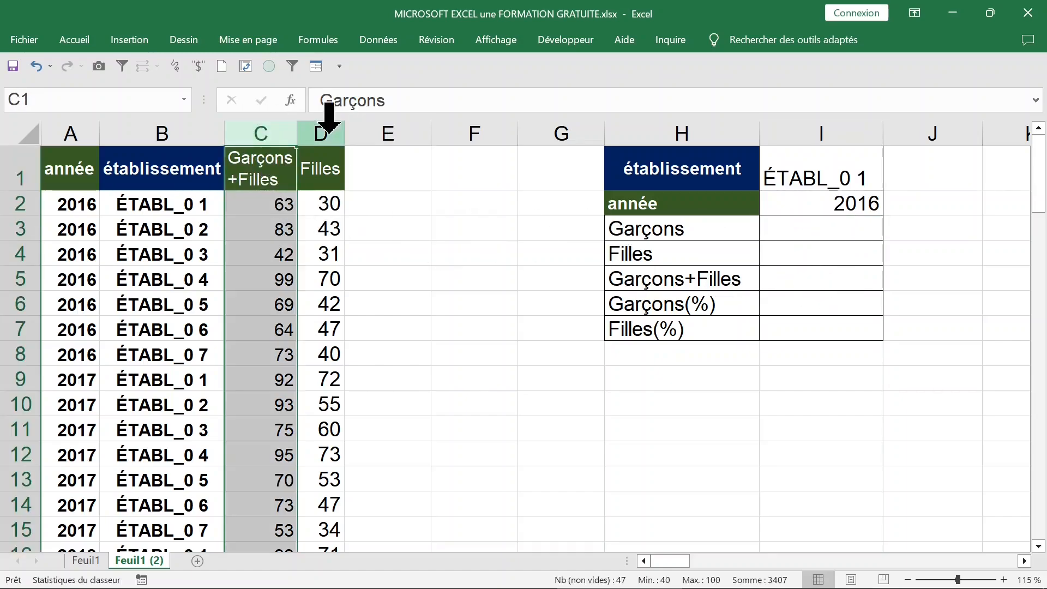
left_click(323, 128)
left_click(394, 180)
left_click(404, 225)
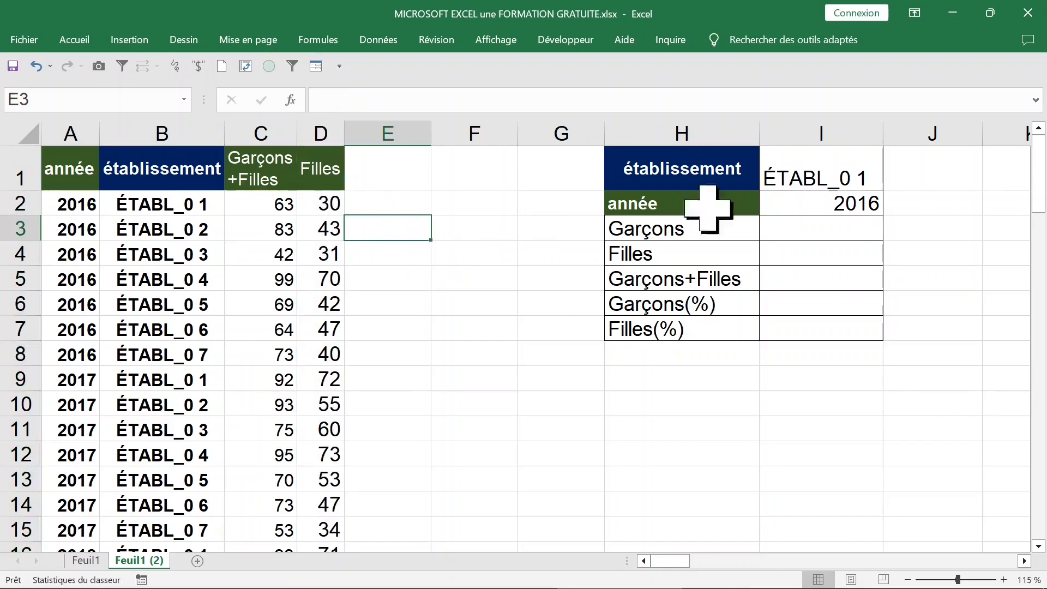
left_click(826, 223)
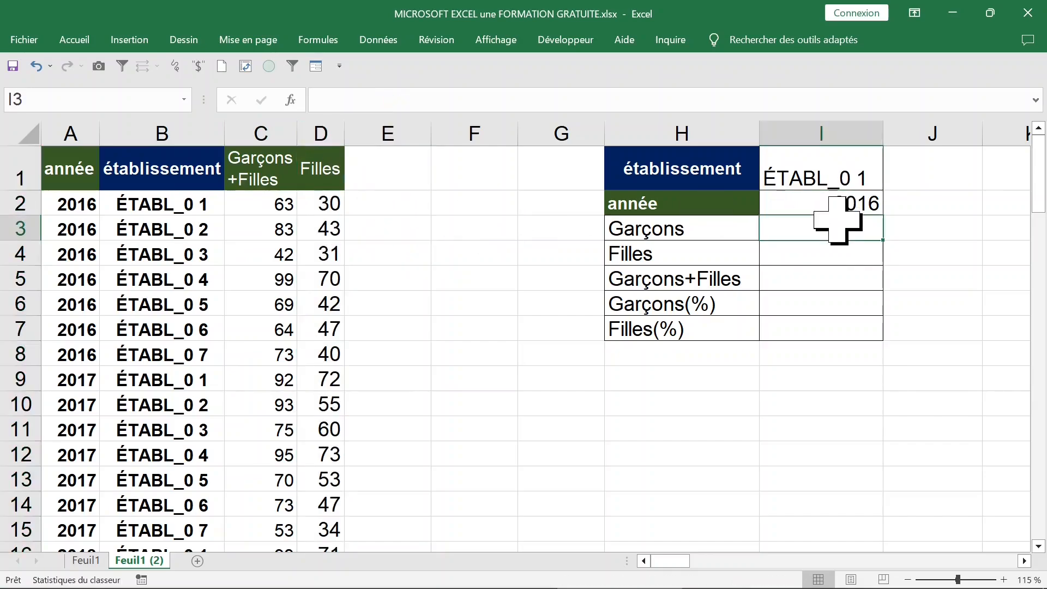
left_click(106, 203)
left_click(74, 131)
left_click(210, 133)
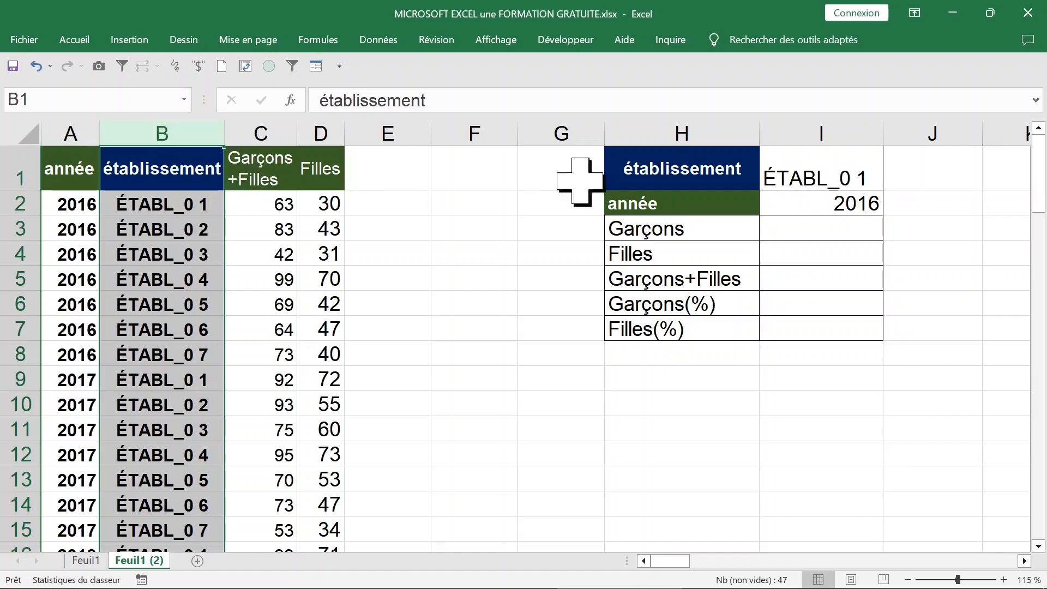
left_click(799, 172)
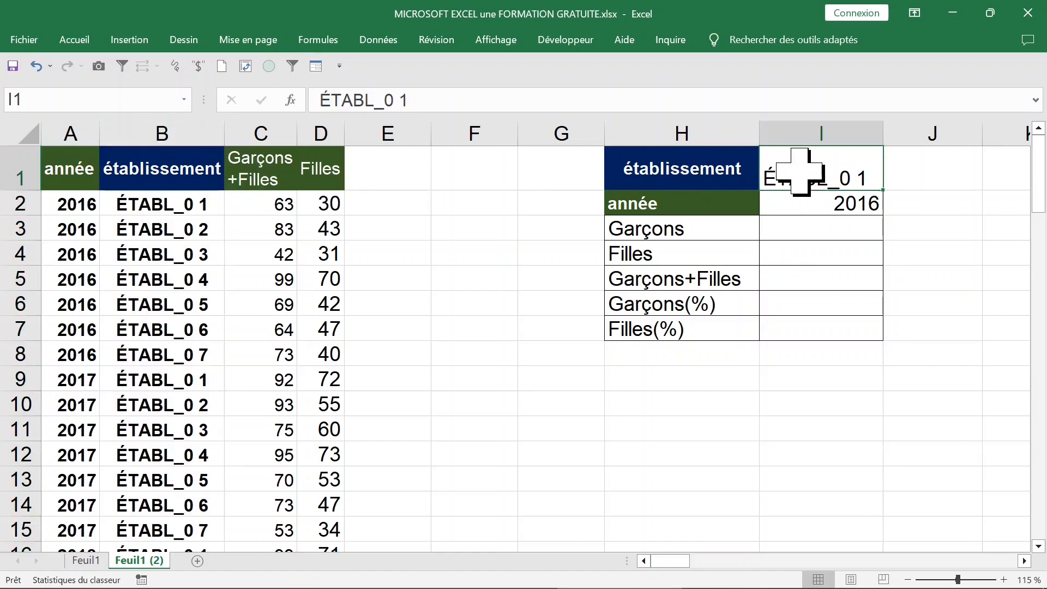
left_click(165, 130)
Insert a blank column before the année column and select cell A2 in it
left_click(77, 126)
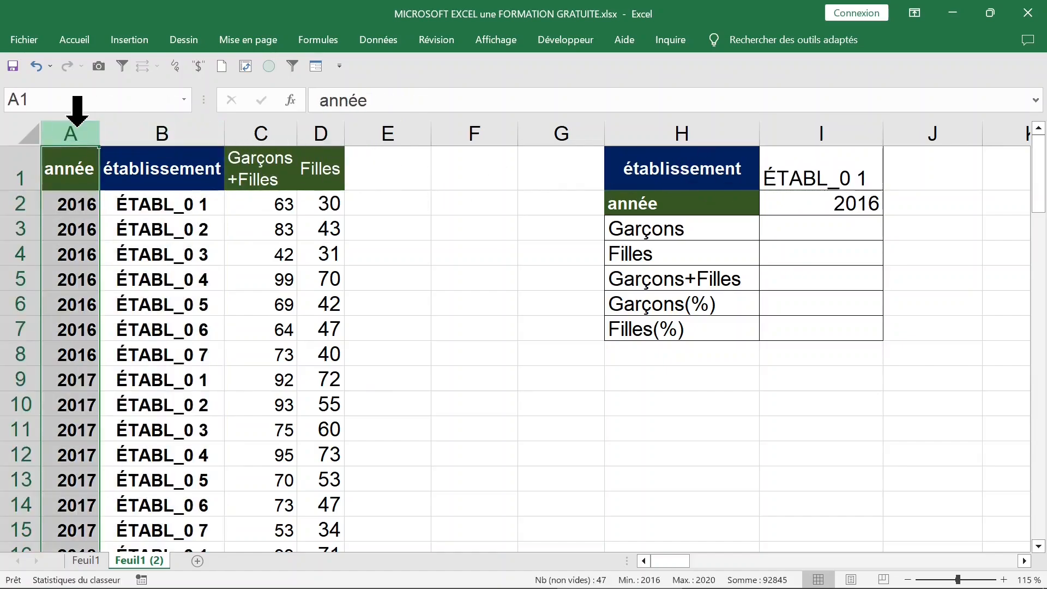
right_click(64, 134)
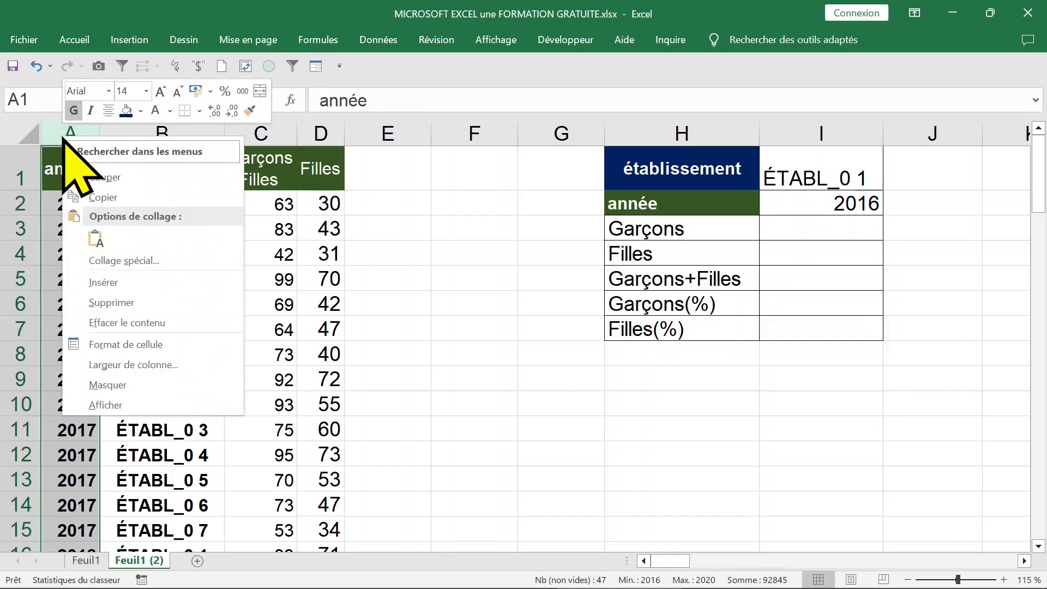
left_click(139, 282)
left_click(112, 230)
left_click(117, 203)
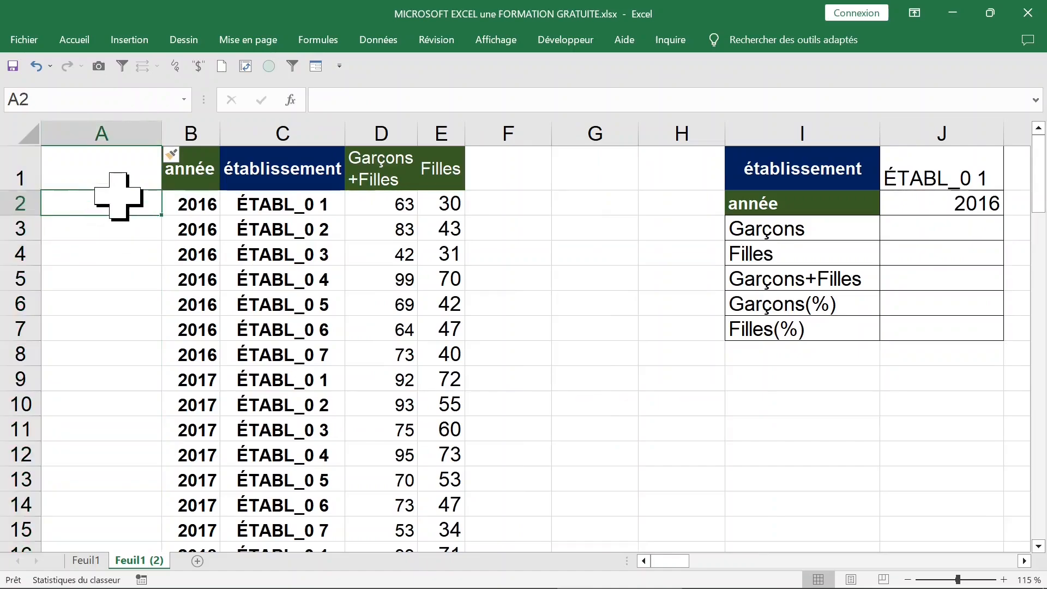
Undo the blank column insertion and add a new worksheet to the workbook
left_click(36, 66)
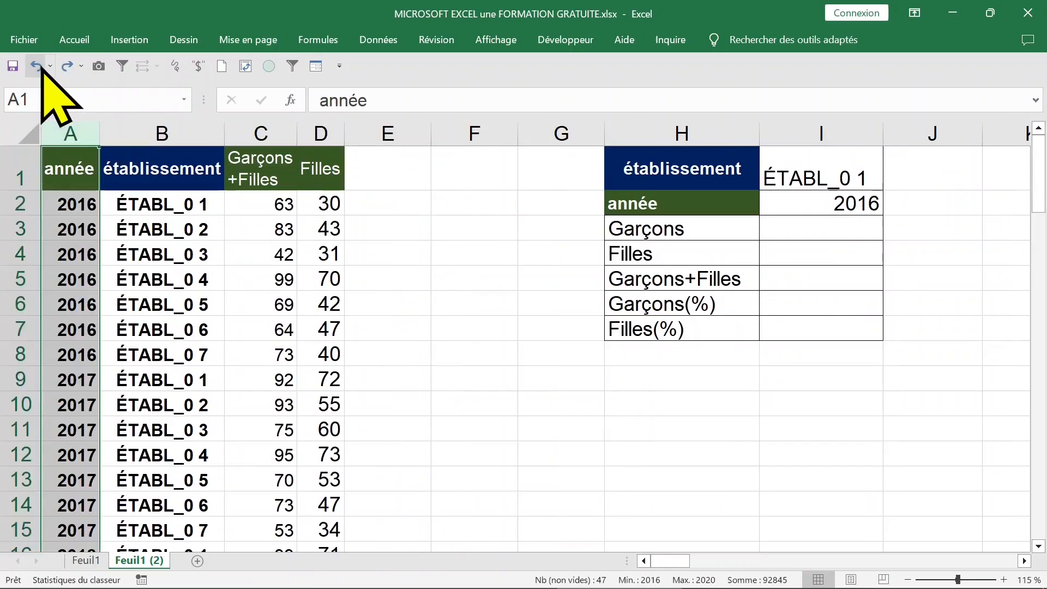
left_click(79, 174)
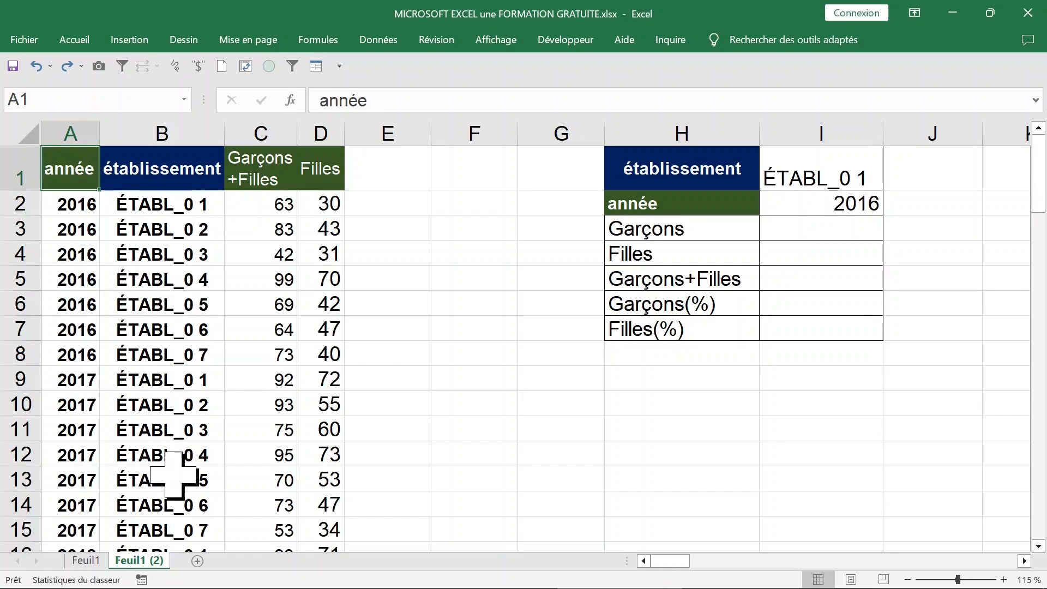
left_click(197, 560)
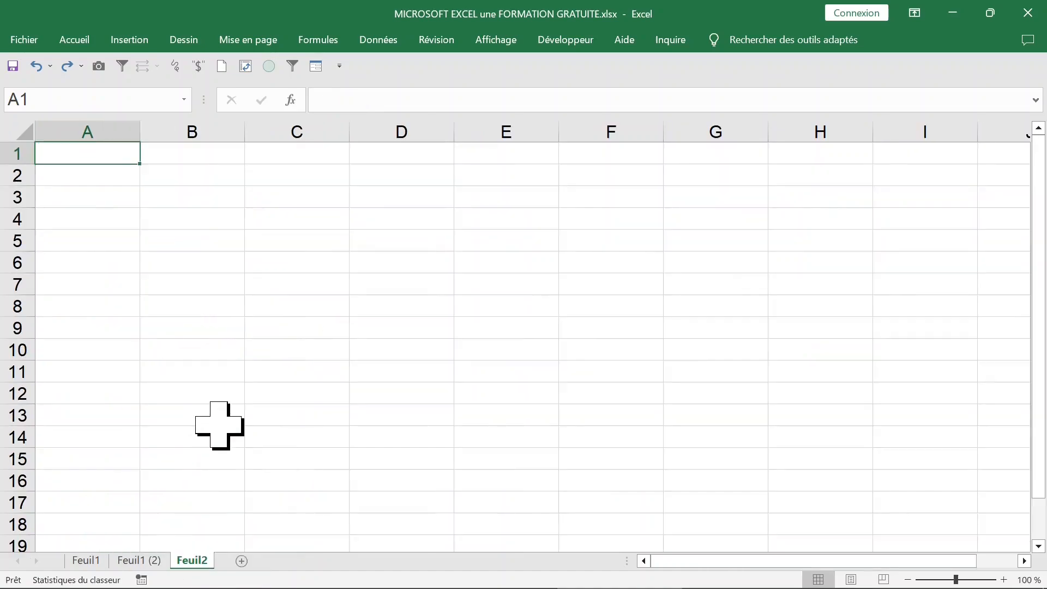
Link cell B2 of the new sheet to the année header in cell A1 of Feuil1 (2)
left_click(196, 175)
type("=")
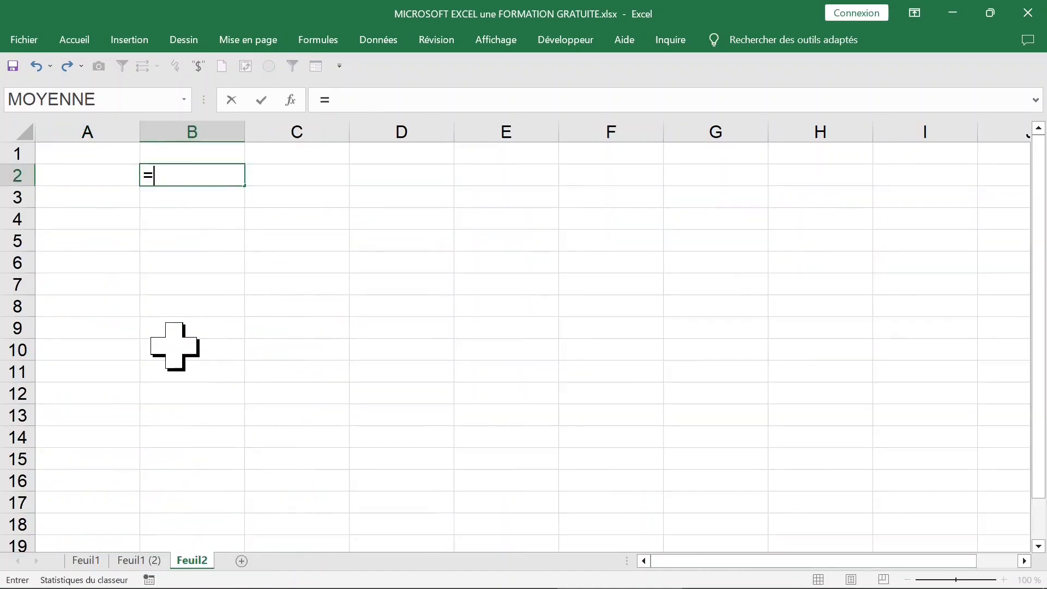
left_click(140, 561)
left_click(70, 169)
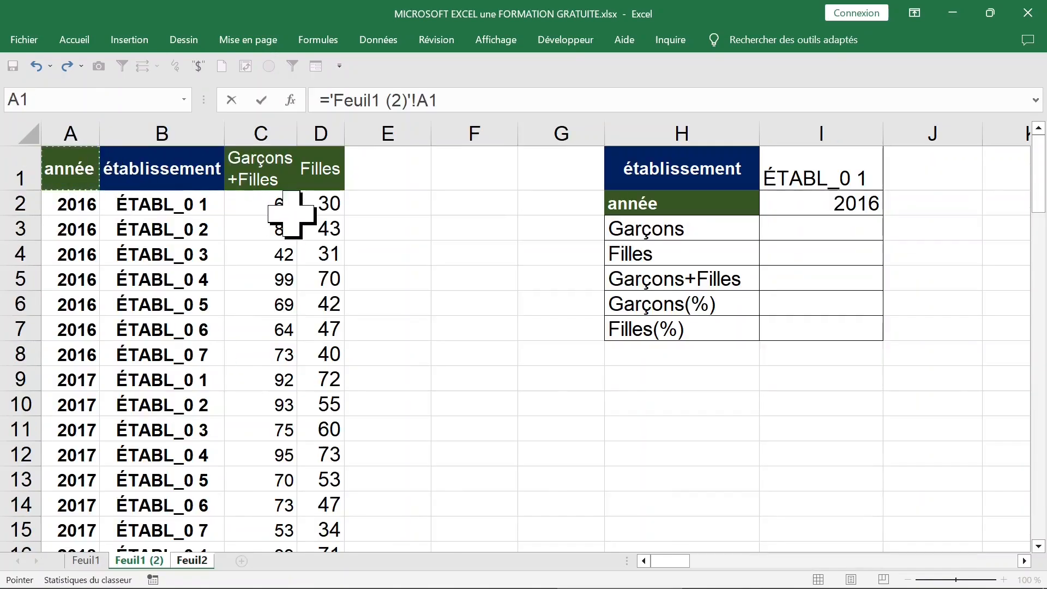
key("Return")
Fill the header link from B2 across to E2 and autofit the Garçons+Filles column
left_click(175, 174)
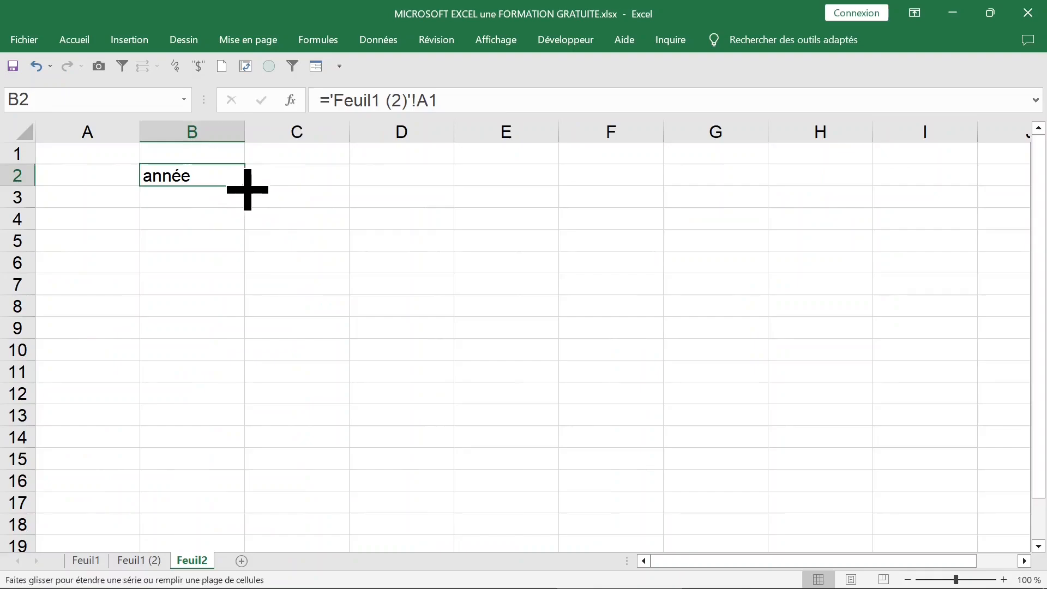
left_click_drag(247, 189, 551, 186)
left_click(448, 132)
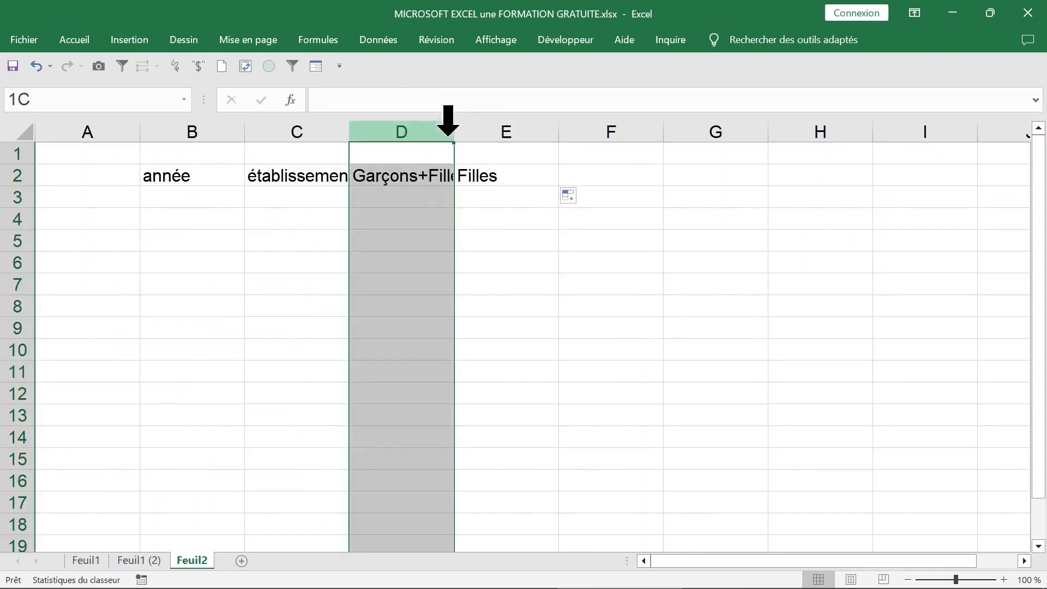
double_click(454, 133)
Fill the linked cells B2:E2 down to row 48 to bring in all the source data
left_click(191, 175)
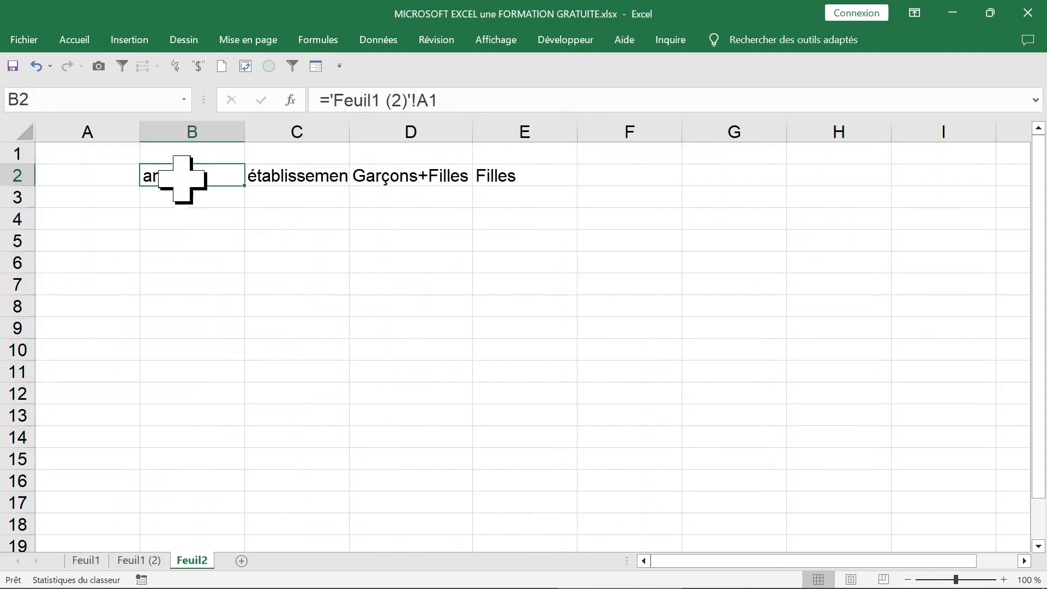
left_click_drag(244, 186, 244, 474)
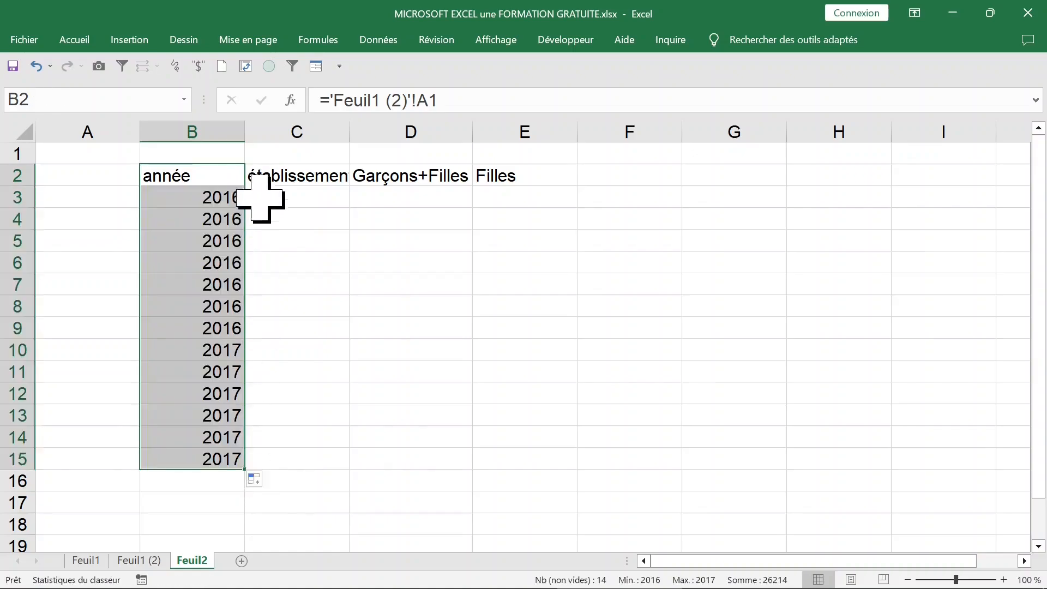
left_click_drag(284, 179, 545, 180)
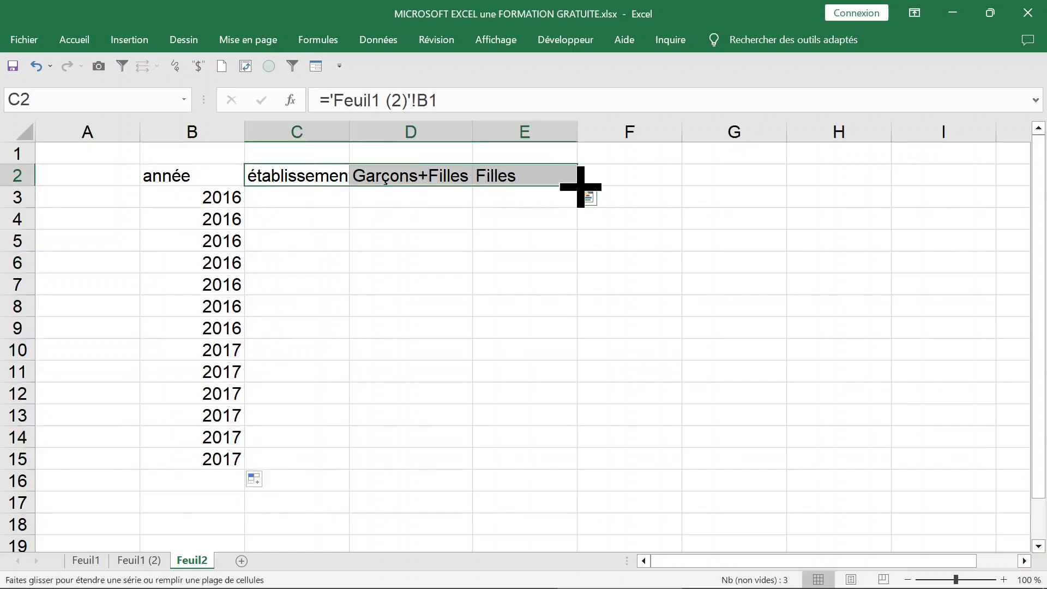
double_click(580, 186)
scroll(403, 325, "down", 1)
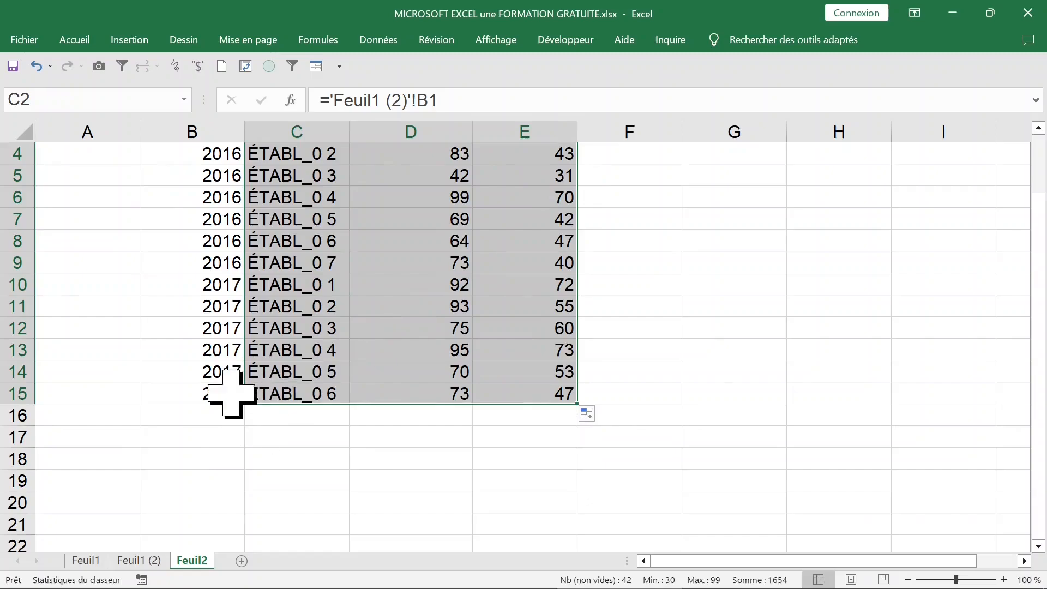
left_click_drag(229, 393, 579, 581)
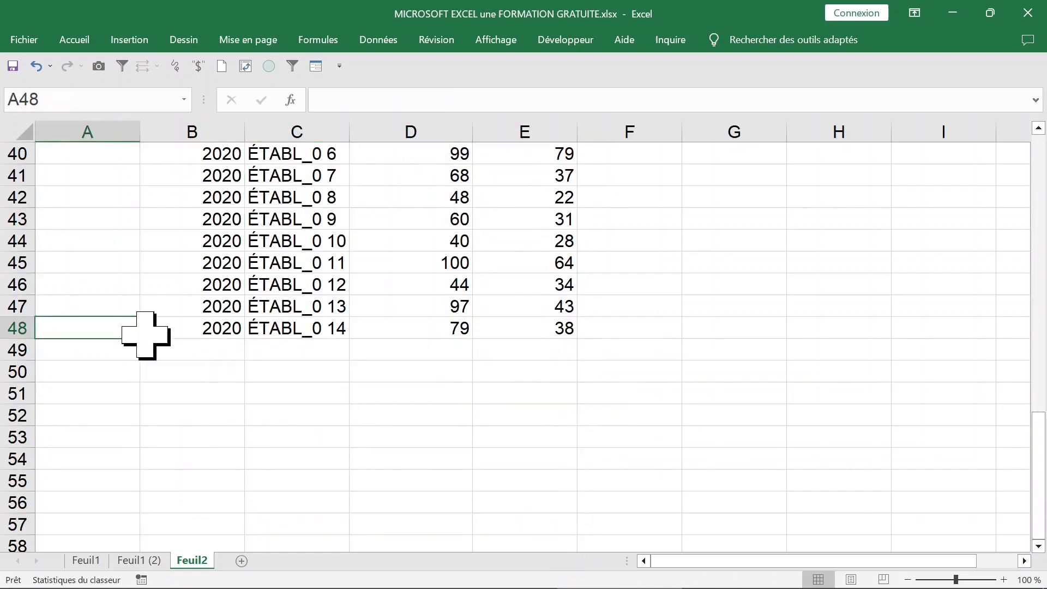
left_click(211, 323)
double_click(215, 317)
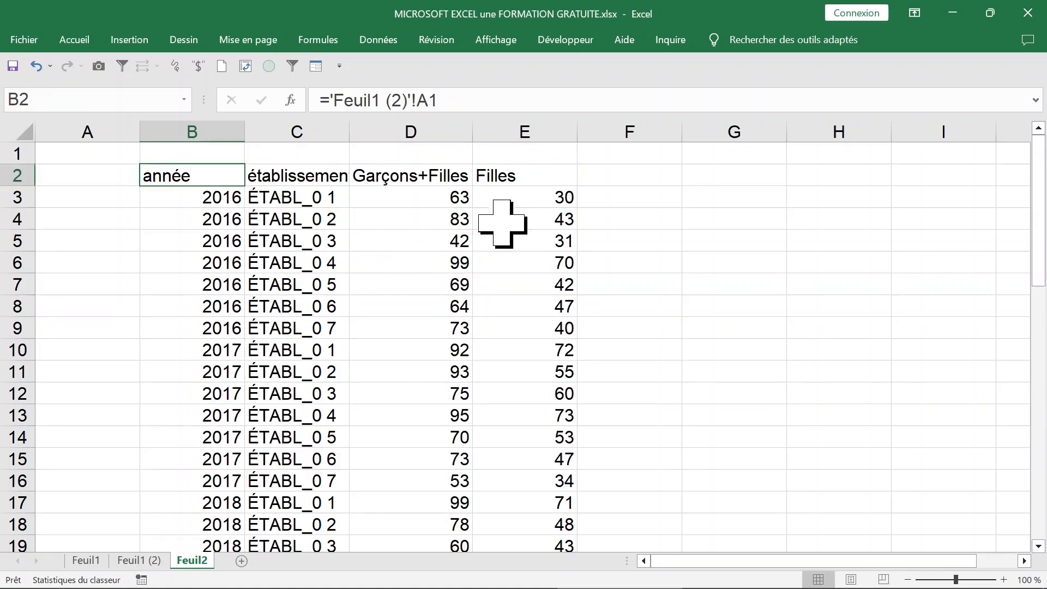
Autofit the width of the Filles column on Feuil2
left_click(532, 198)
double_click(577, 133)
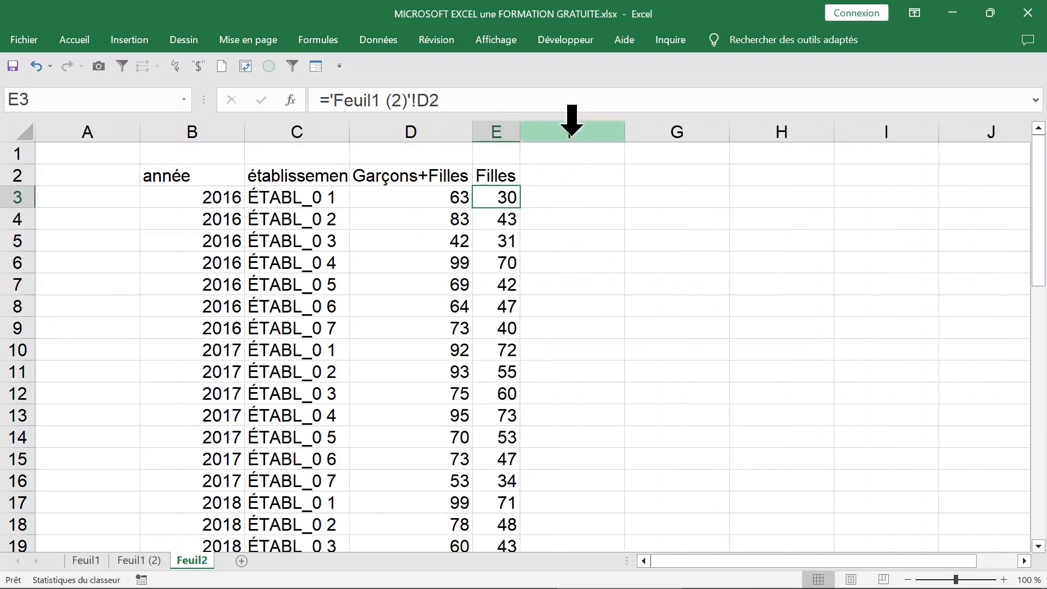
left_click(309, 244)
Enter the helper column header étabannee in cell A2
left_click(192, 200)
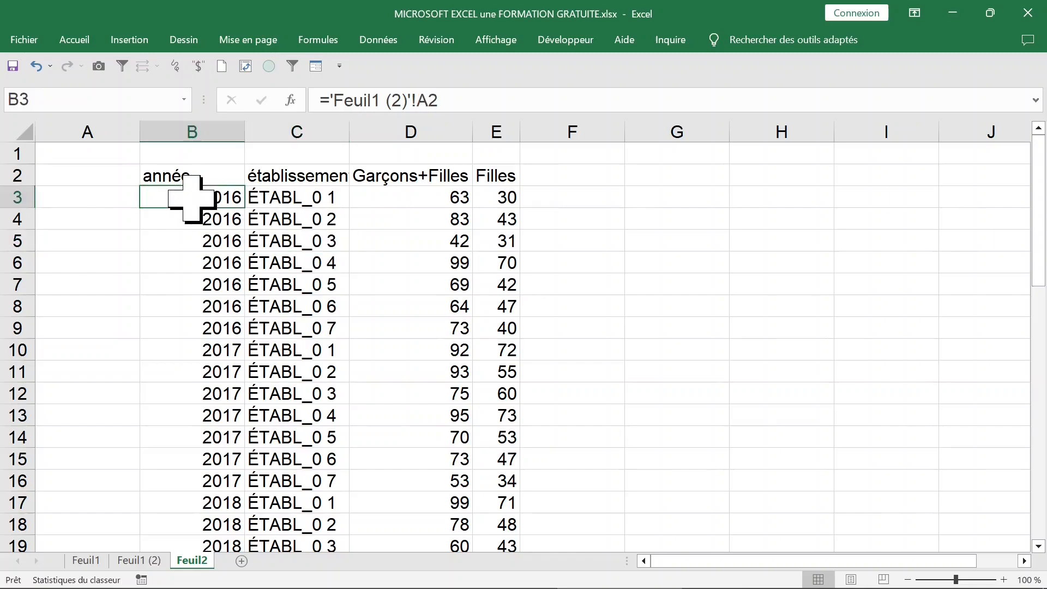
left_click(108, 180)
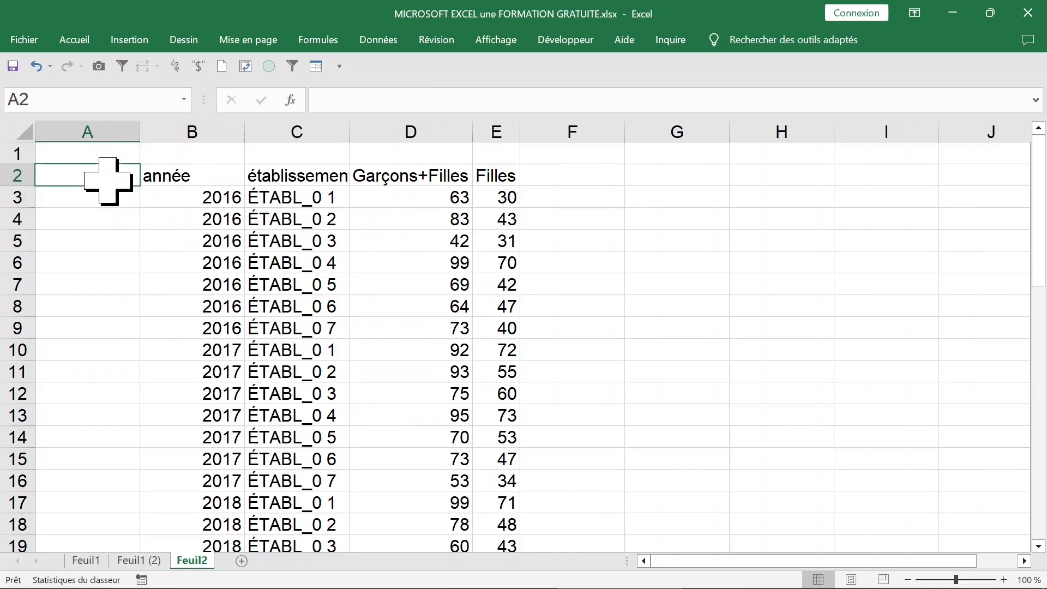
type("étabannee")
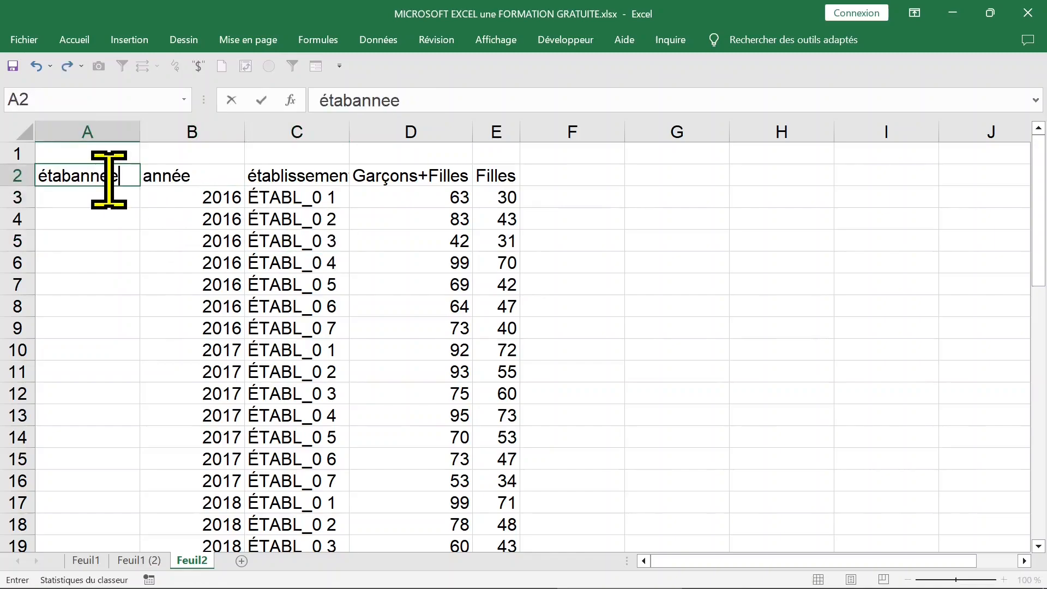
left_click(96, 201)
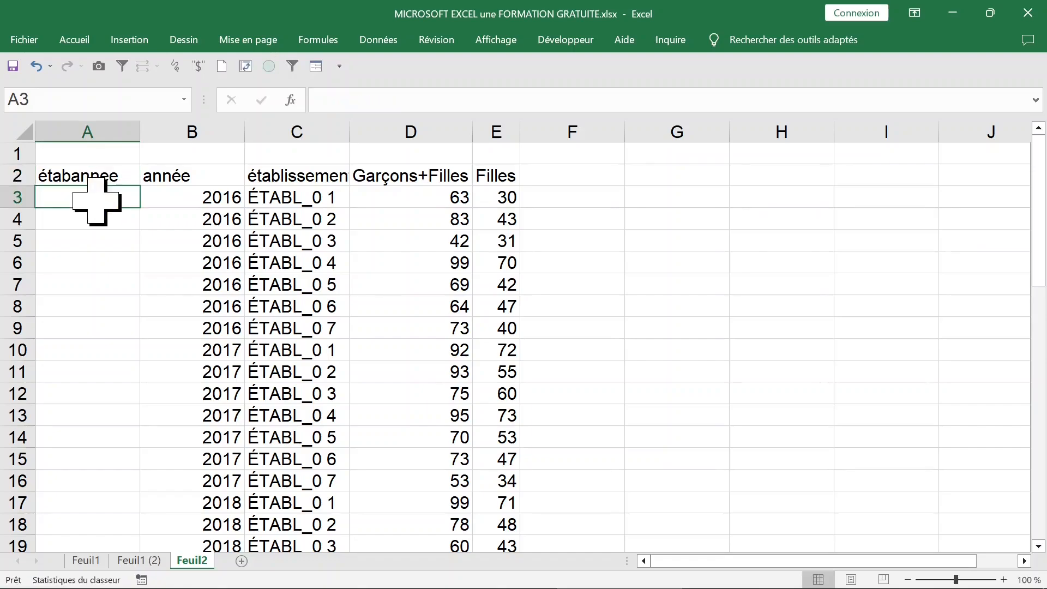
Enter =C3&B3 in cell A3, fill it down the étabannee column and fit the column to its contents
type("=")
left_click(276, 197)
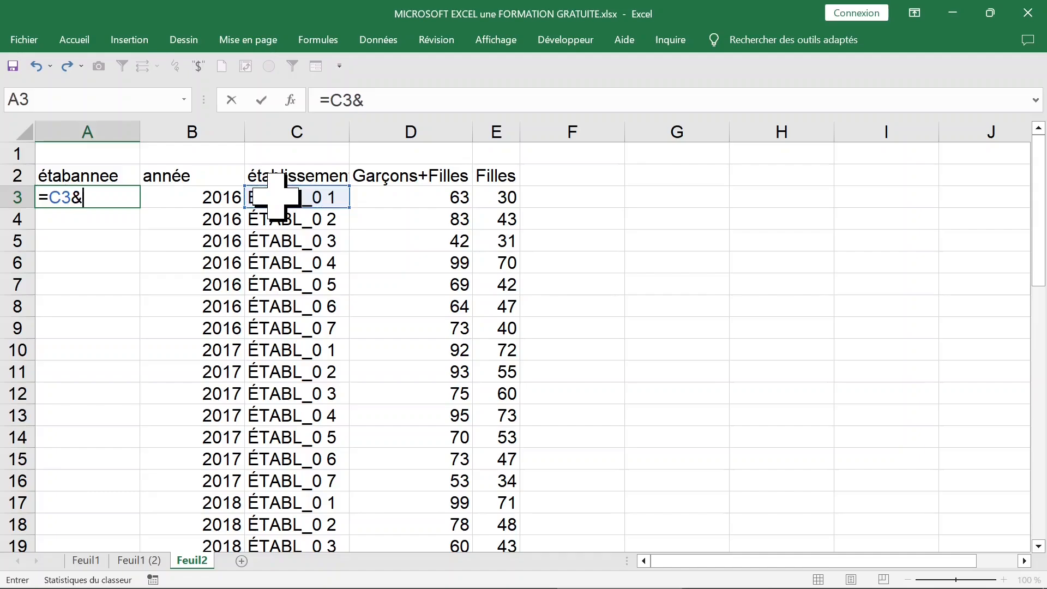
left_click(211, 197)
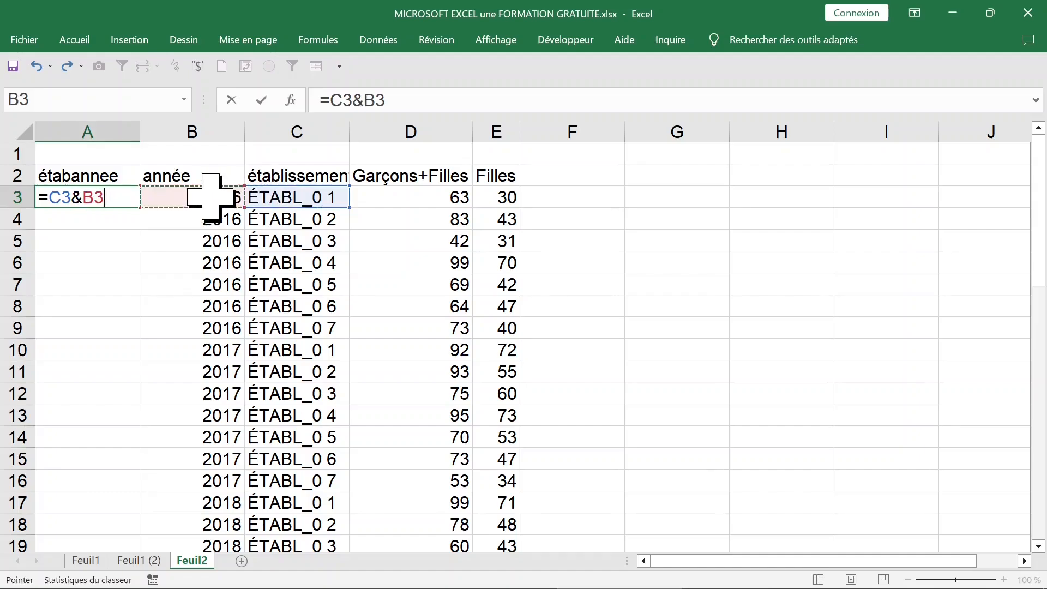
key("Return")
left_click(131, 202)
double_click(139, 209)
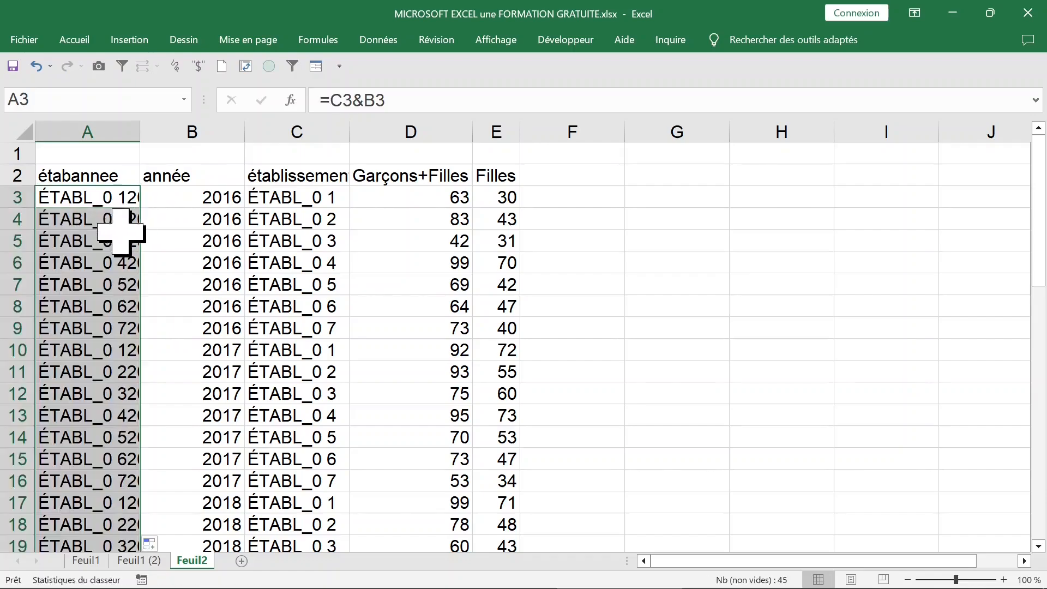
left_click(281, 204)
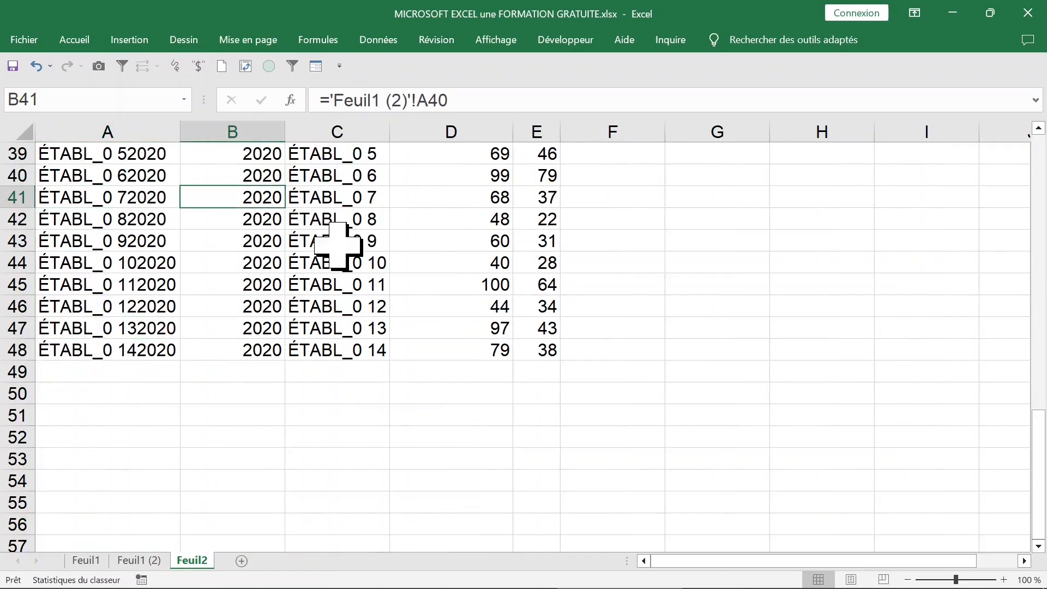
scroll(338, 246, "up", 4)
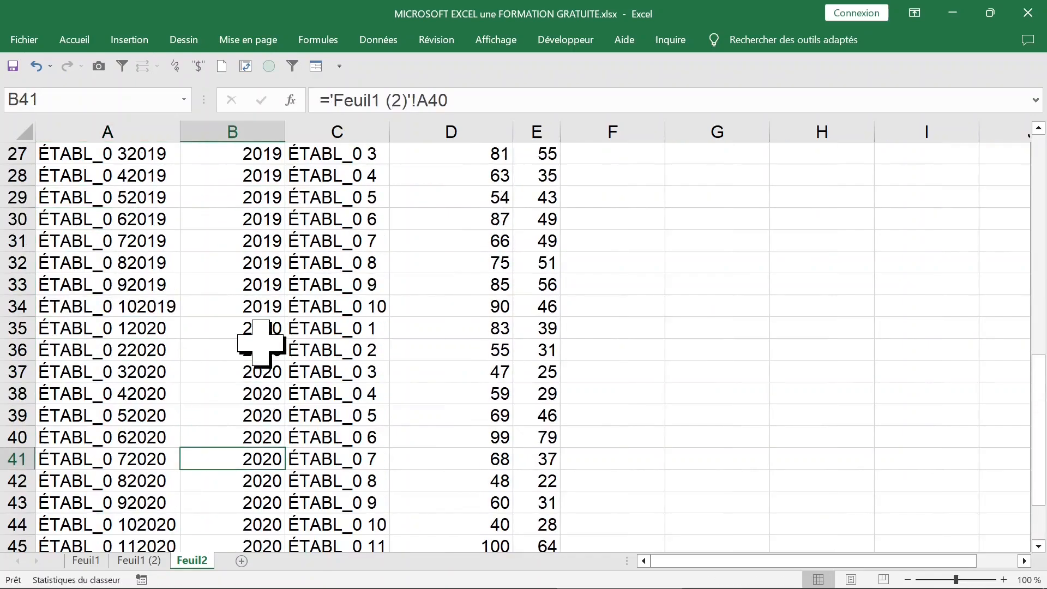
On Feuil1 (2), combine the établissement and année criteria in cell J1 with =I1&I2
left_click(138, 562)
left_click(769, 229)
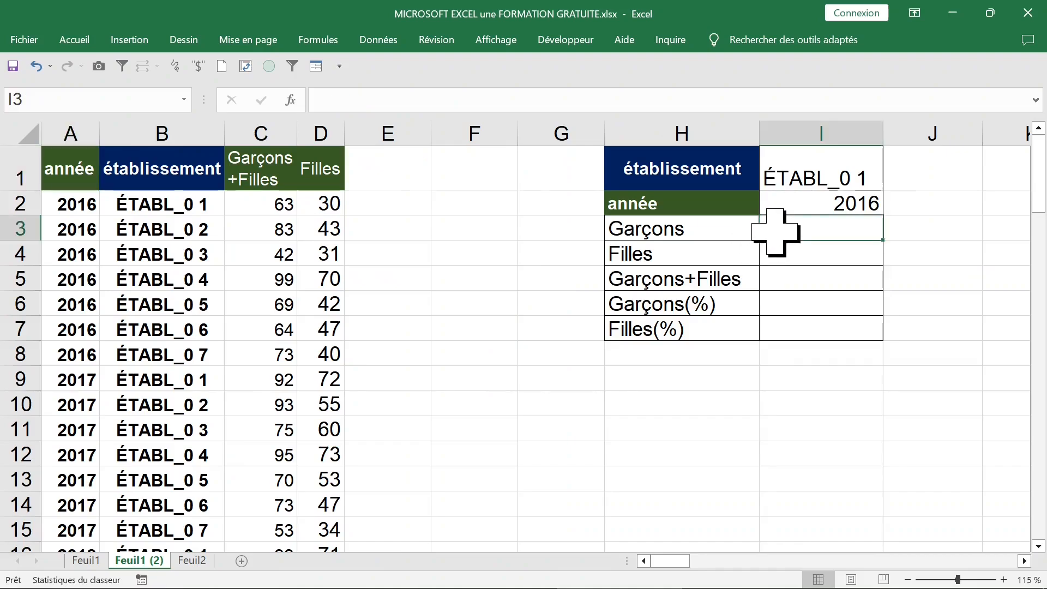
left_click(816, 185)
left_click(829, 210)
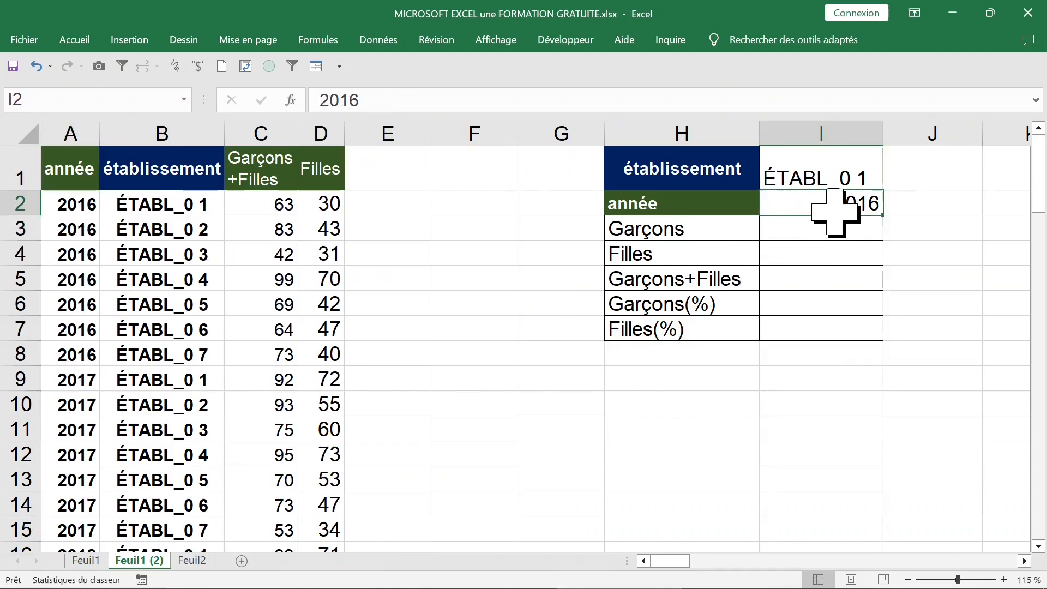
left_click(923, 181)
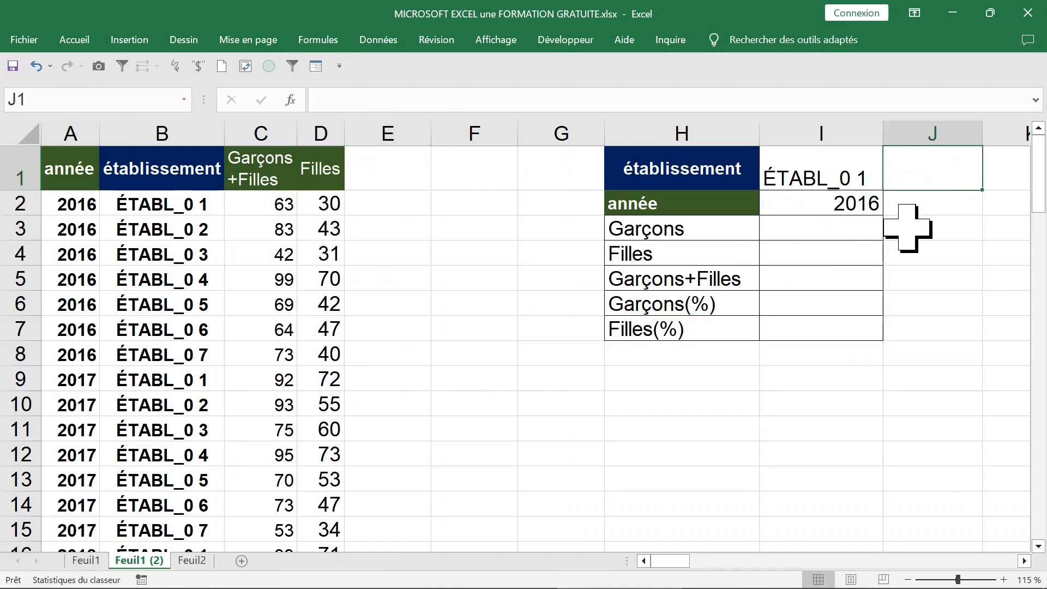
type("=")
left_click(836, 179)
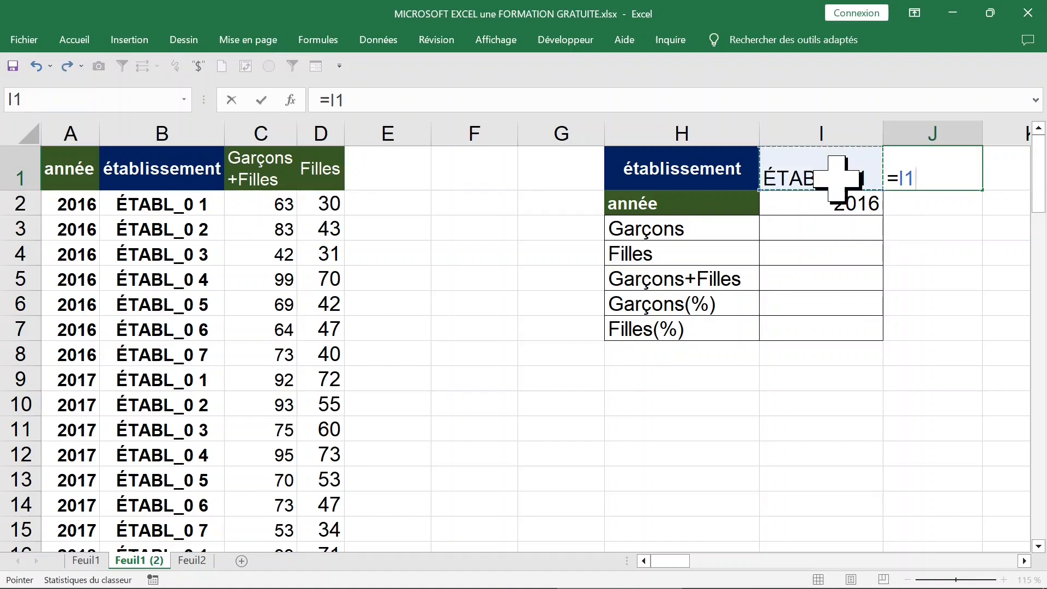
type("&")
left_click(835, 206)
key("Return")
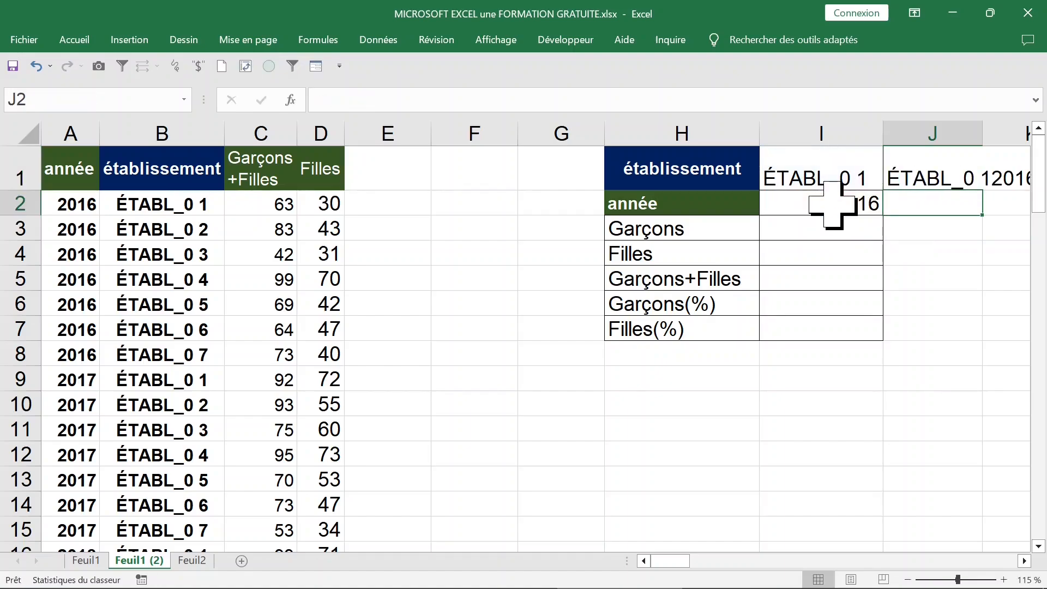
Narrow the empty column F and widen column J to fit the combined key
left_click(551, 169)
left_click(486, 131)
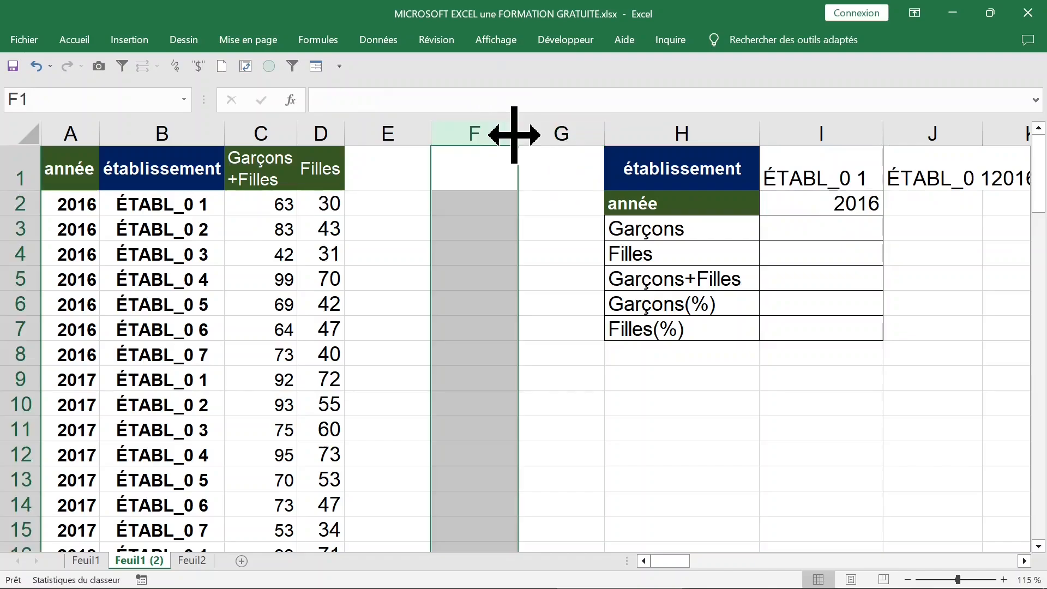
left_click_drag(514, 131, 456, 135)
left_click(949, 179)
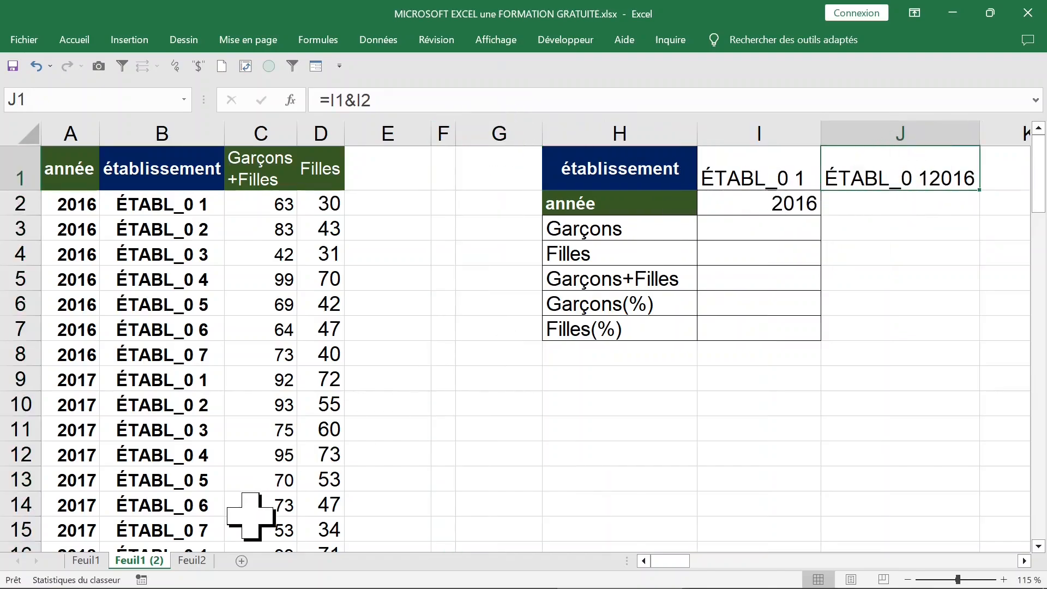
Review the étabannee keys on Feuil2 alongside the établissement, Garçons+Filles and Filles columns
left_click(196, 560)
left_click(232, 241)
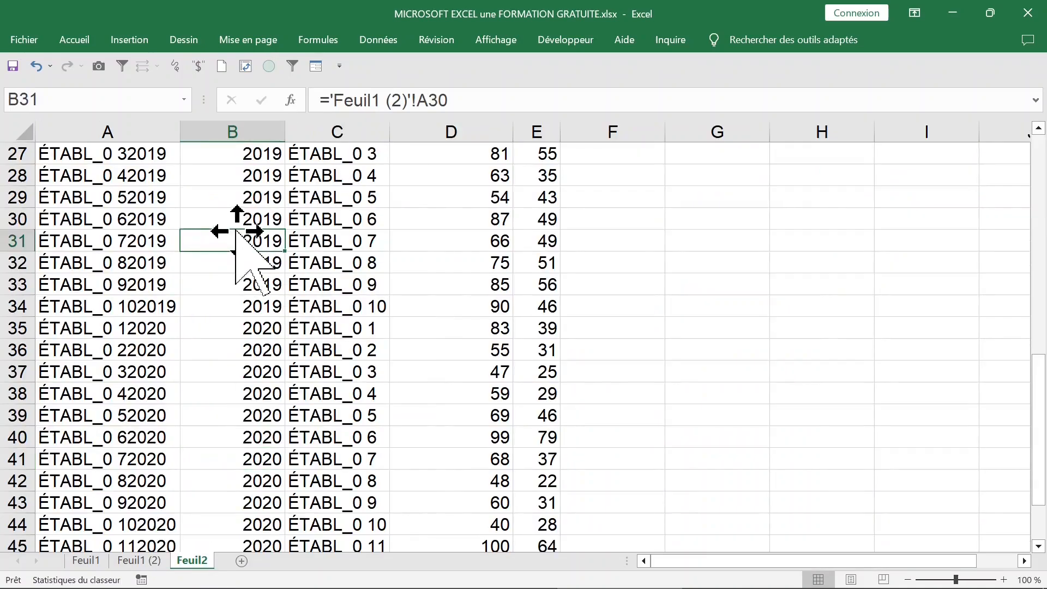
scroll(240, 240, "up", 9)
left_click(137, 197)
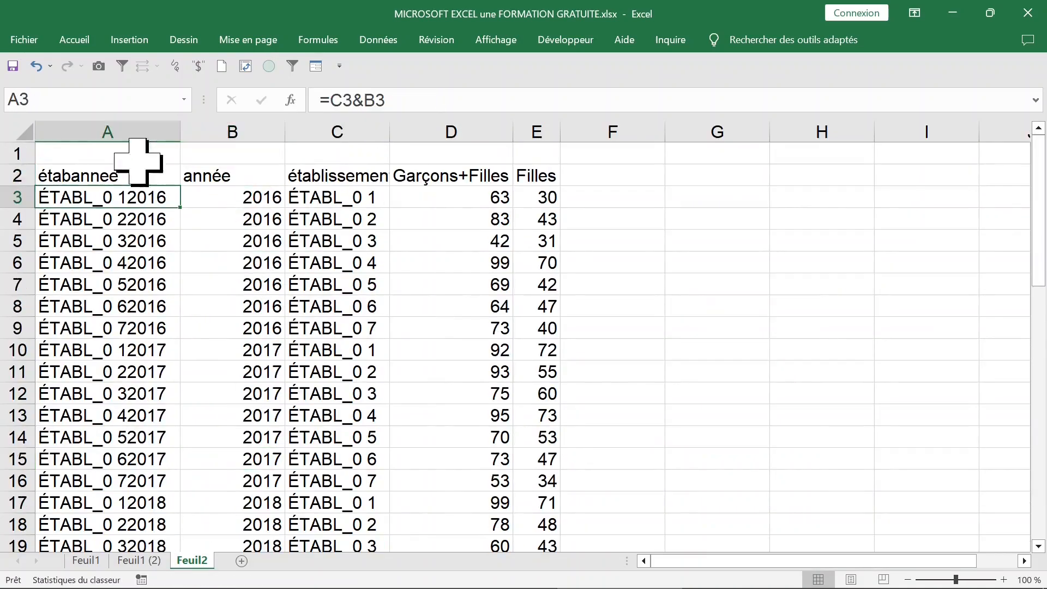
left_click(132, 129)
left_click(108, 194)
left_click_drag(108, 193, 107, 281)
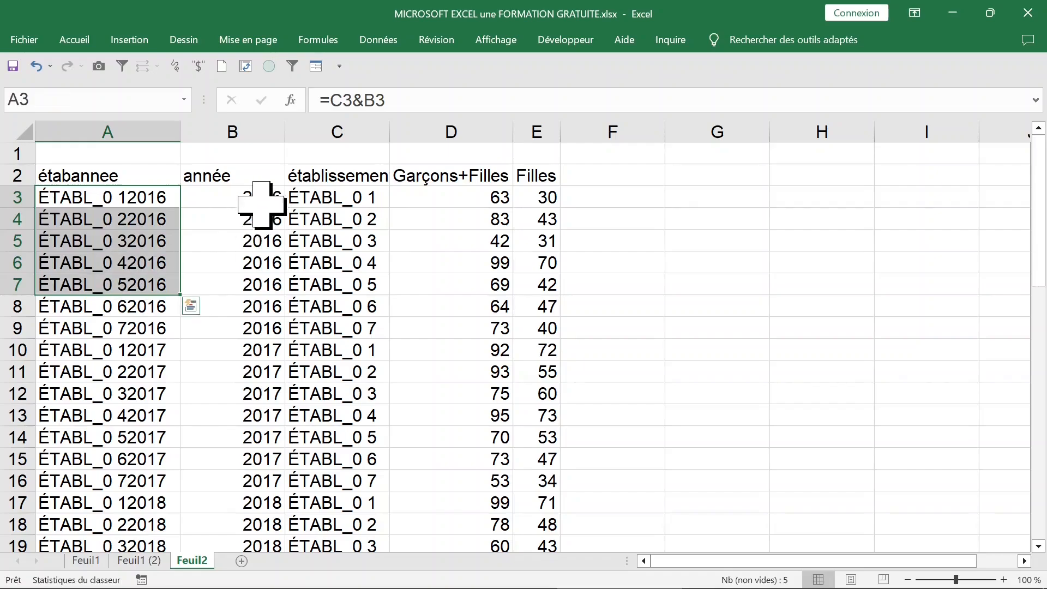
left_click(327, 199)
left_click_drag(408, 207, 451, 346)
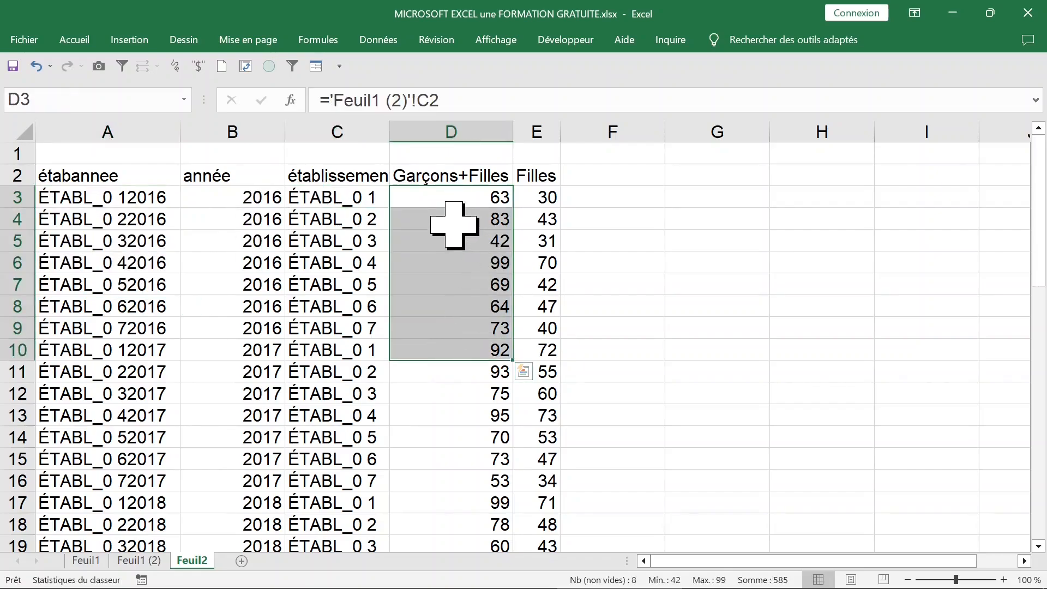
left_click(458, 130)
left_click(544, 130)
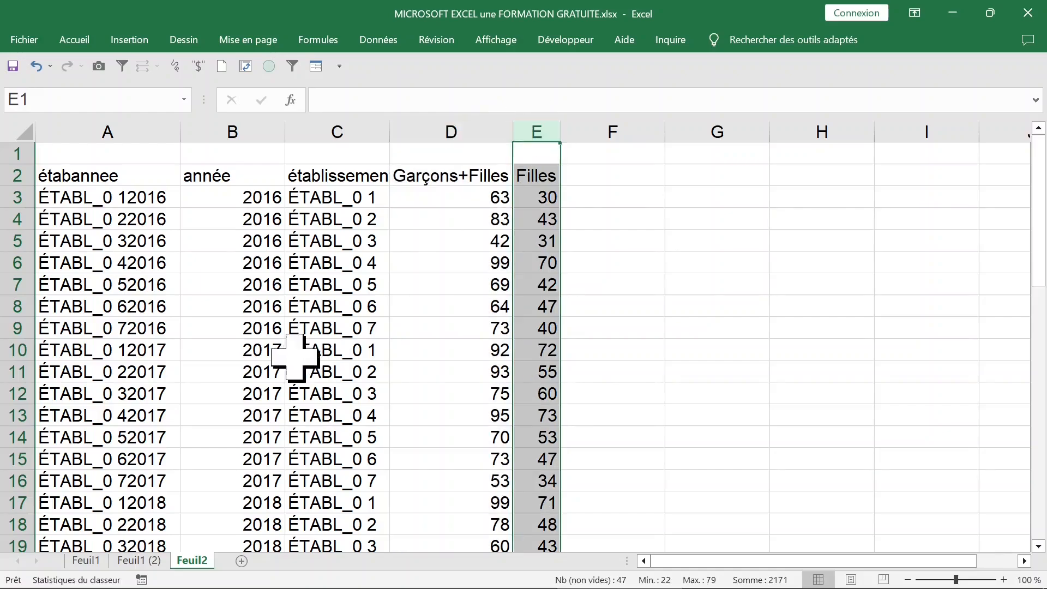
On Feuil1 (2), start a RECHERCHEV formula in the Filles result cell I4 with J1 as the lookup value
left_click(139, 560)
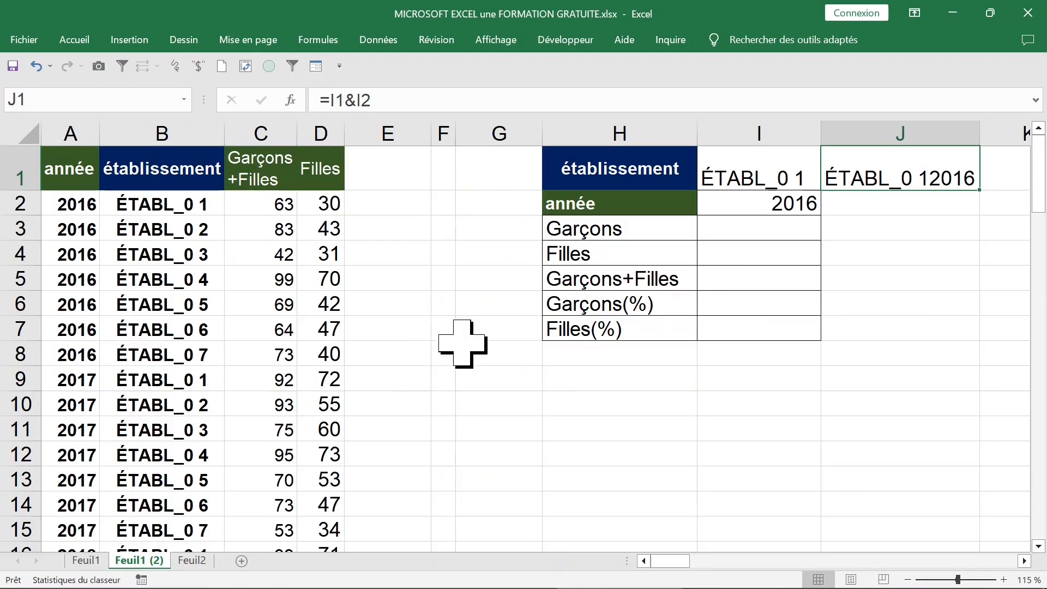
left_click(745, 255)
type("=")
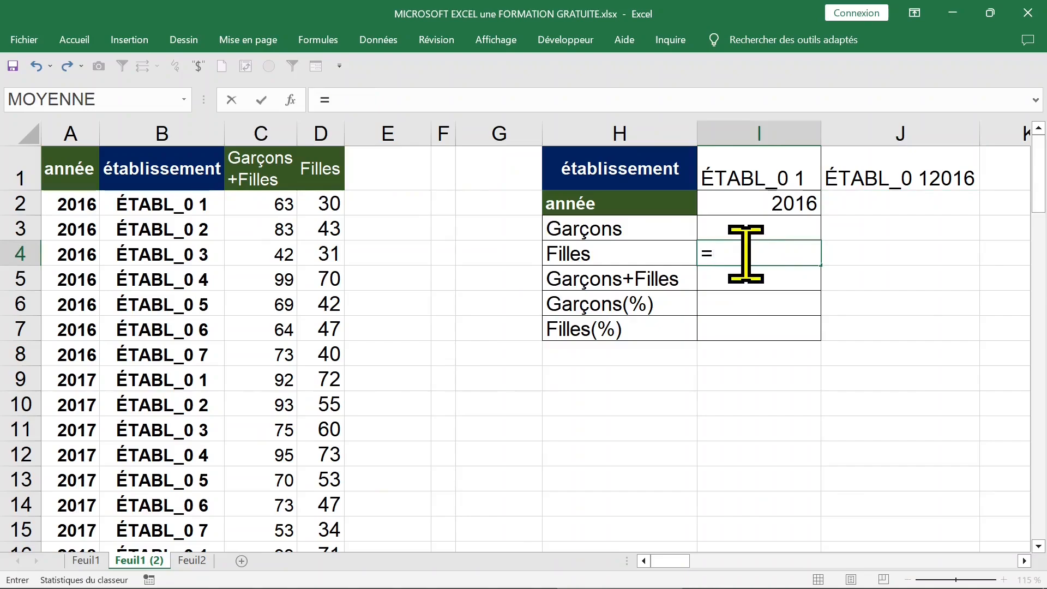
type("rech")
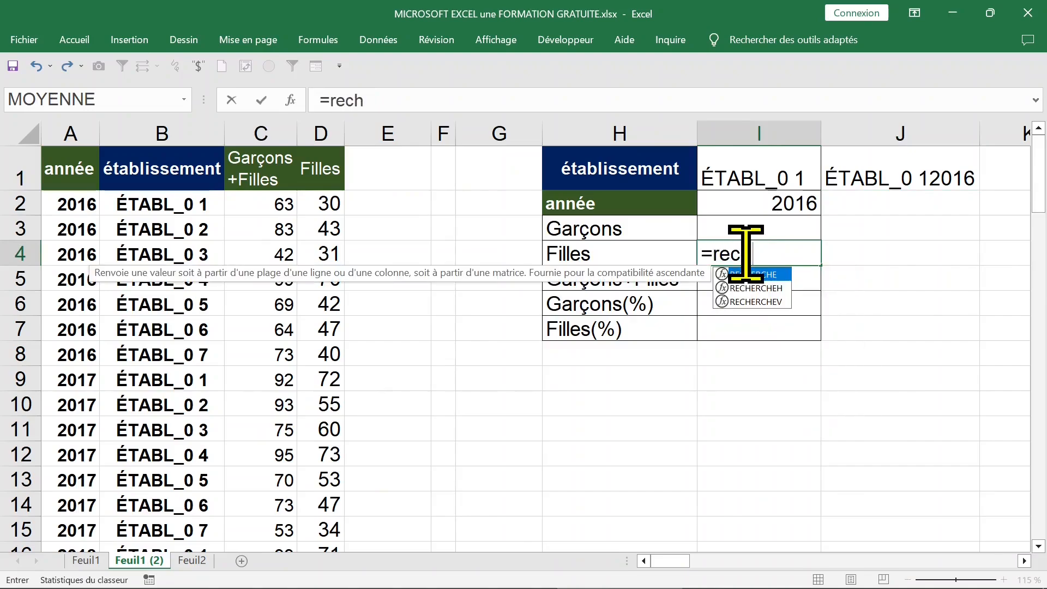
left_click(764, 302)
double_click(763, 302)
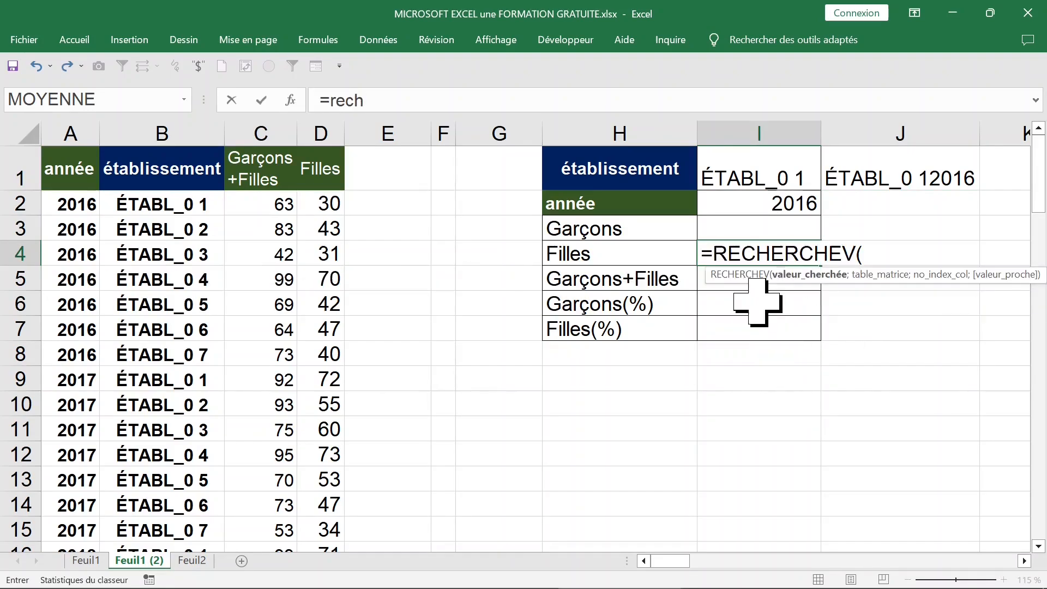
left_click(912, 186)
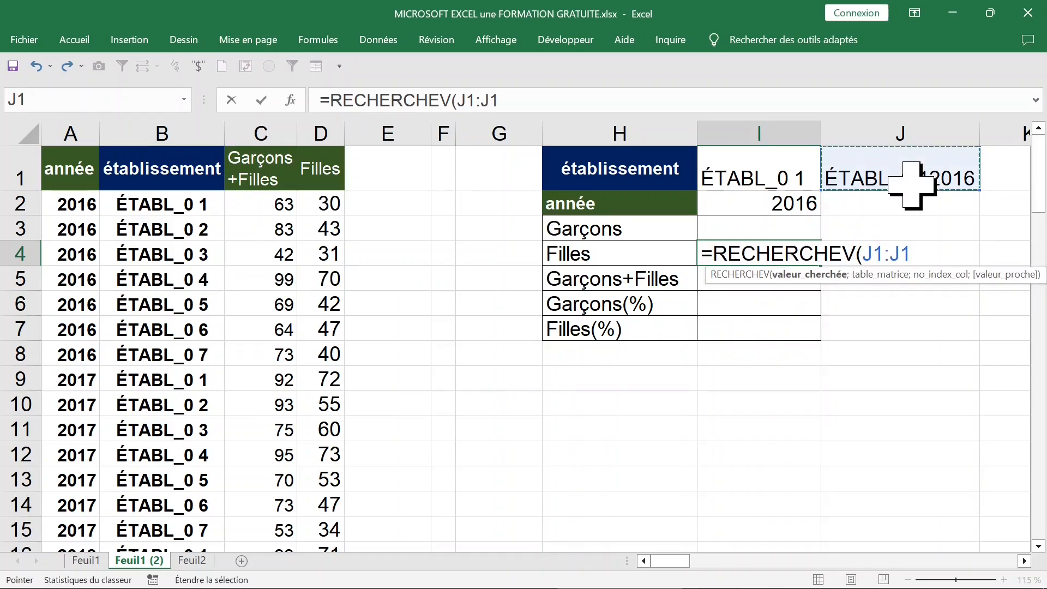
key("BackSpace")
key("BackSpace")
key("BackSpace")
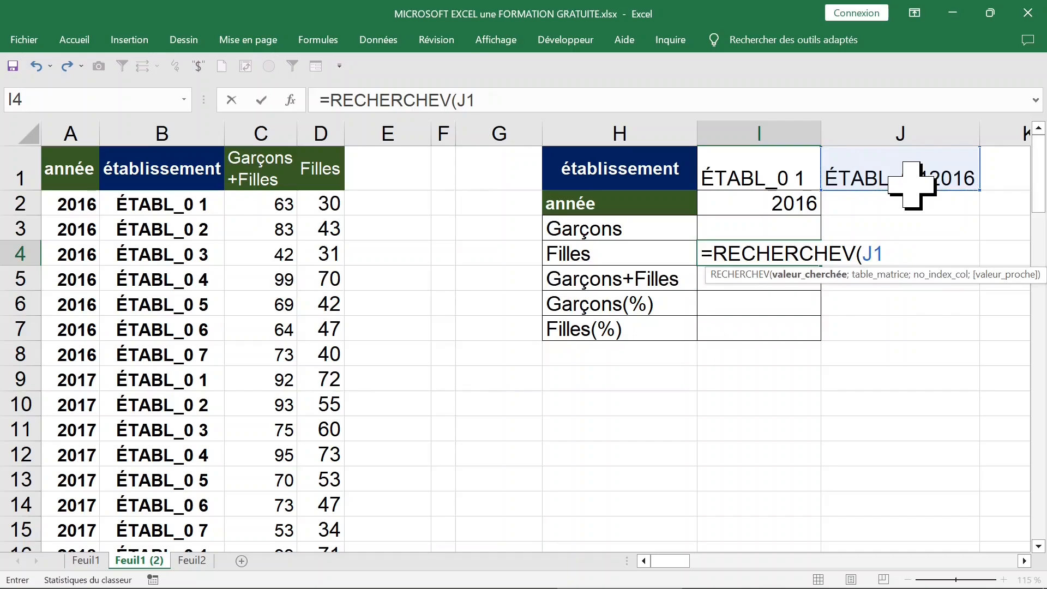
type(";")
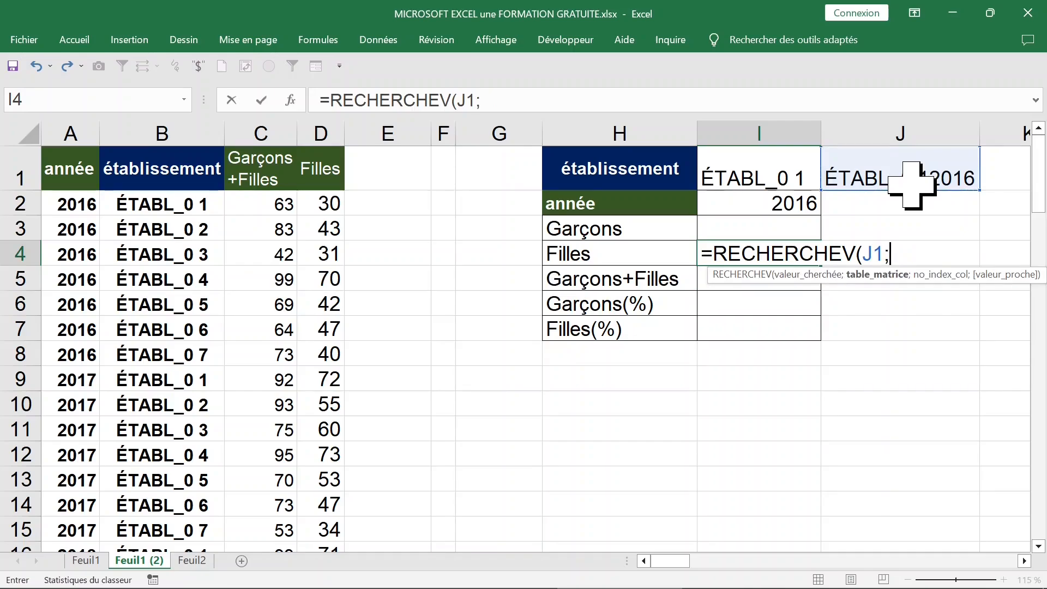
Set the lookup formula's table range to the whole Feuil2 table as the absolute reference Feuil2!$A$2:$E$48
left_click(193, 561)
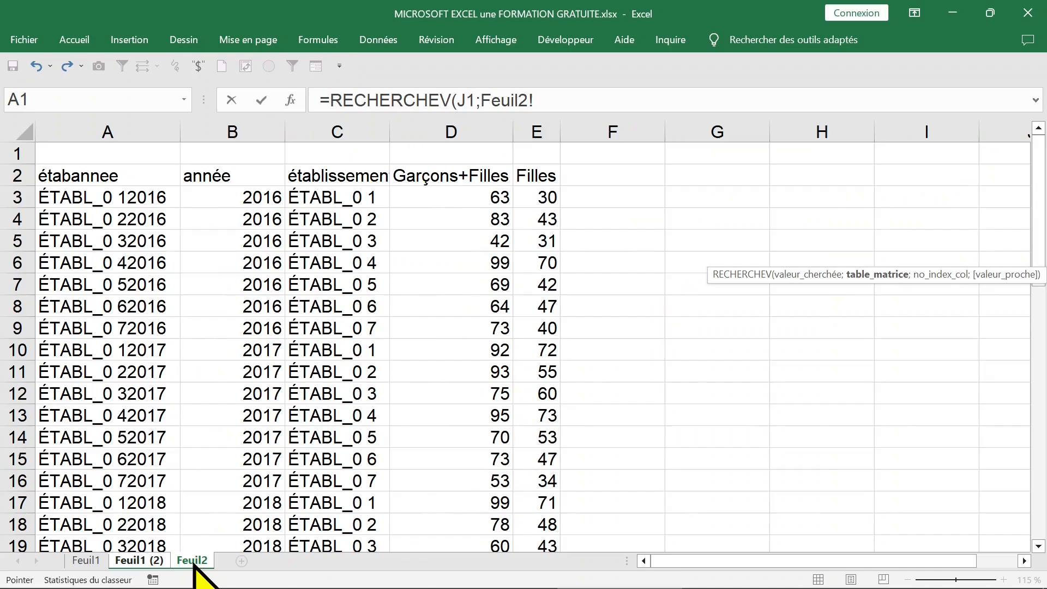
left_click(74, 183)
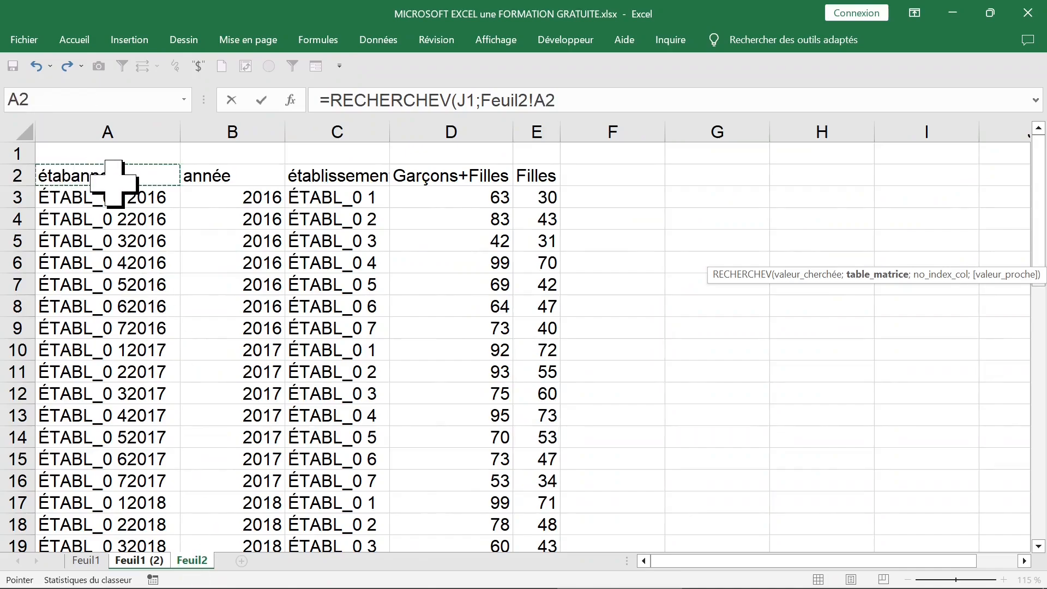
key("ctrl+shift+Right")
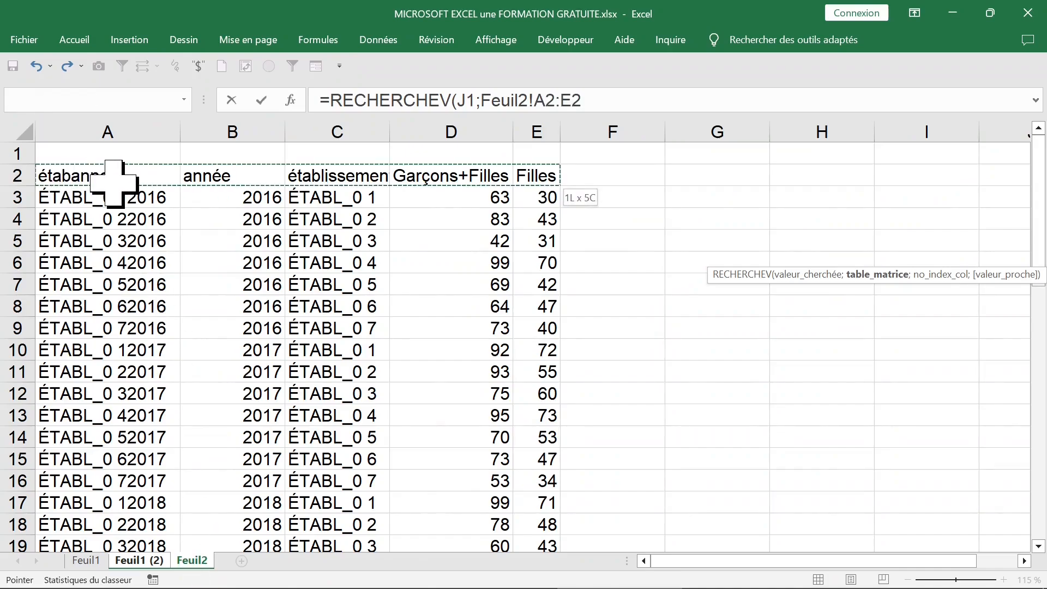
key("ctrl+shift+Down")
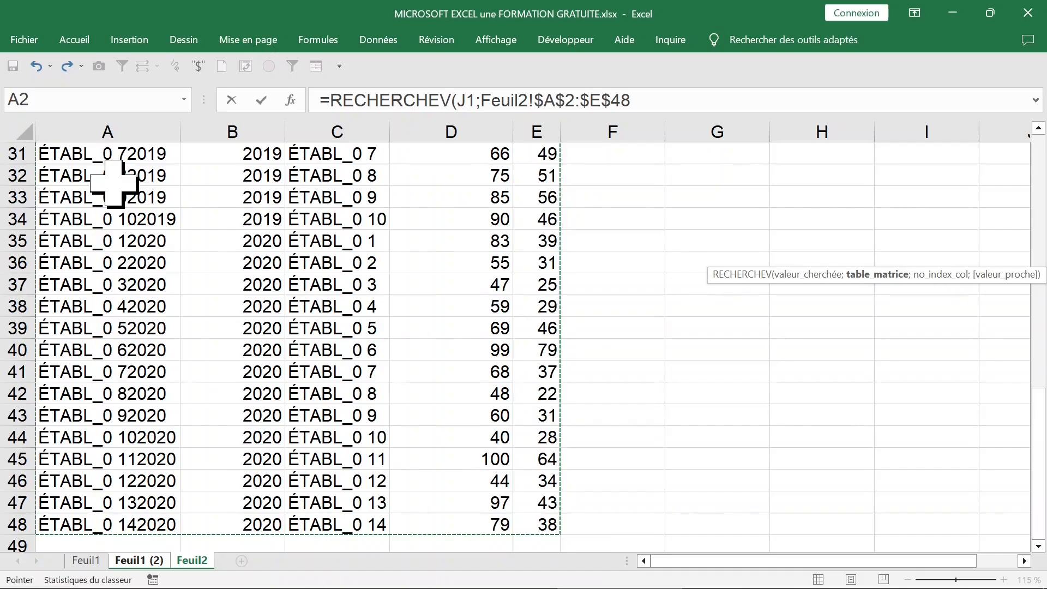
type(";")
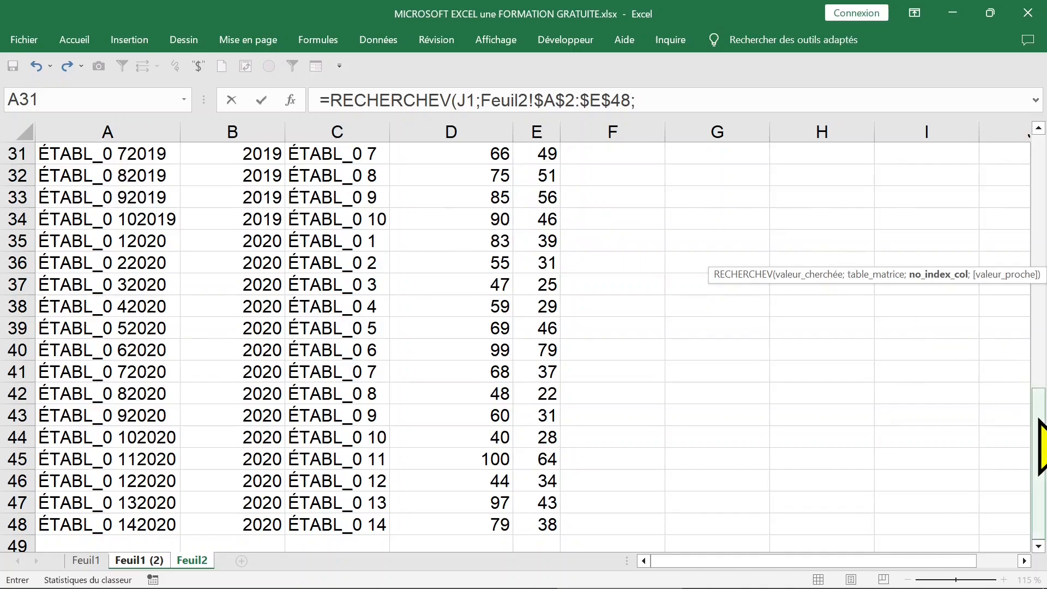
Complete the Filles lookup with column index 5 and match value 0, separated by a semicolon: =RECHERCHEV(J1;Feuil2!$A$2:$E$48;5;0)
left_click_drag(1041, 443, 1039, 185)
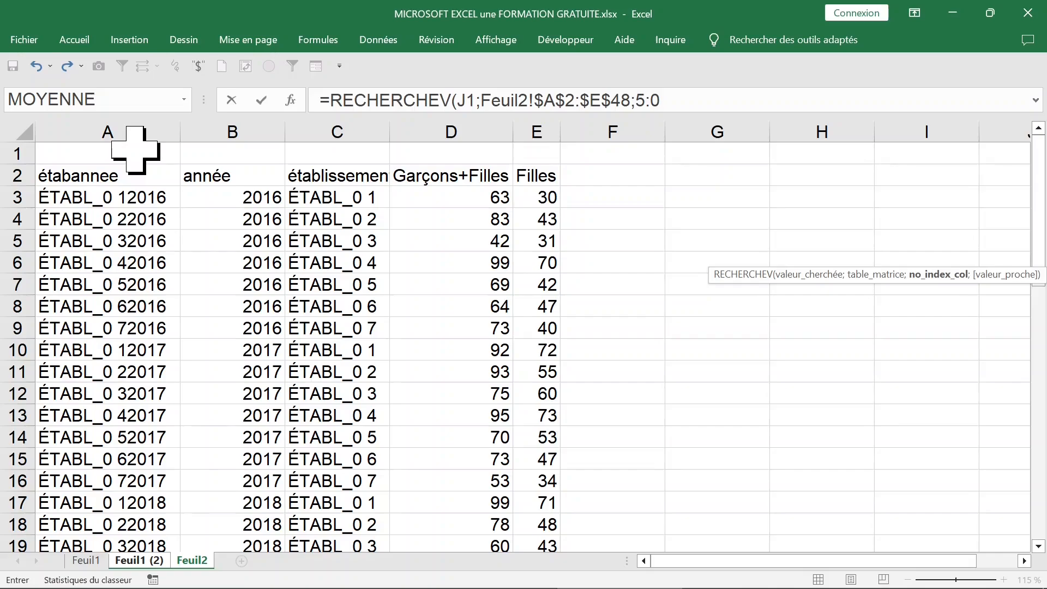
type(")")
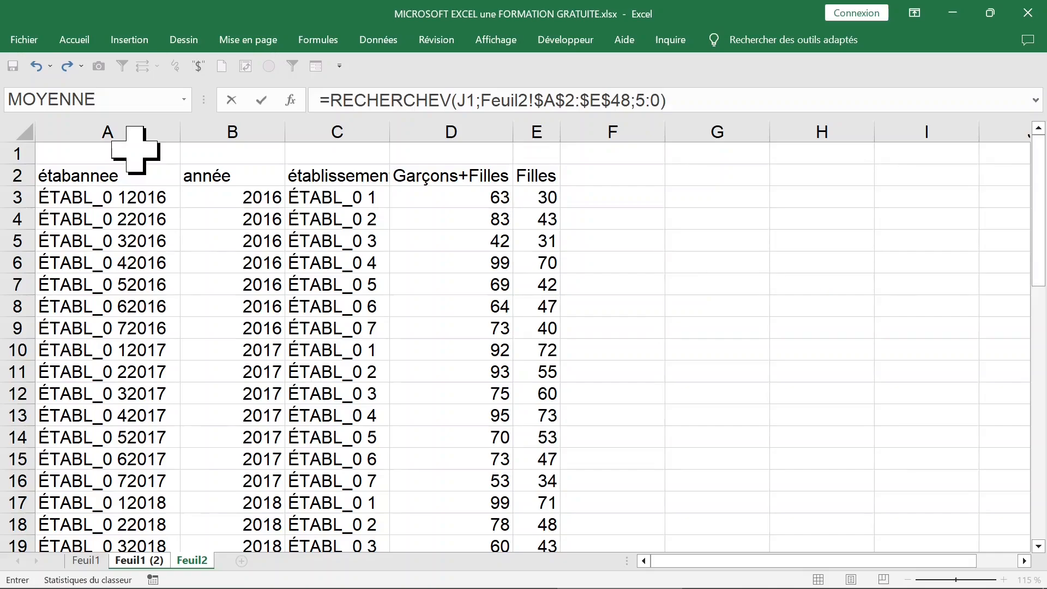
key("Return")
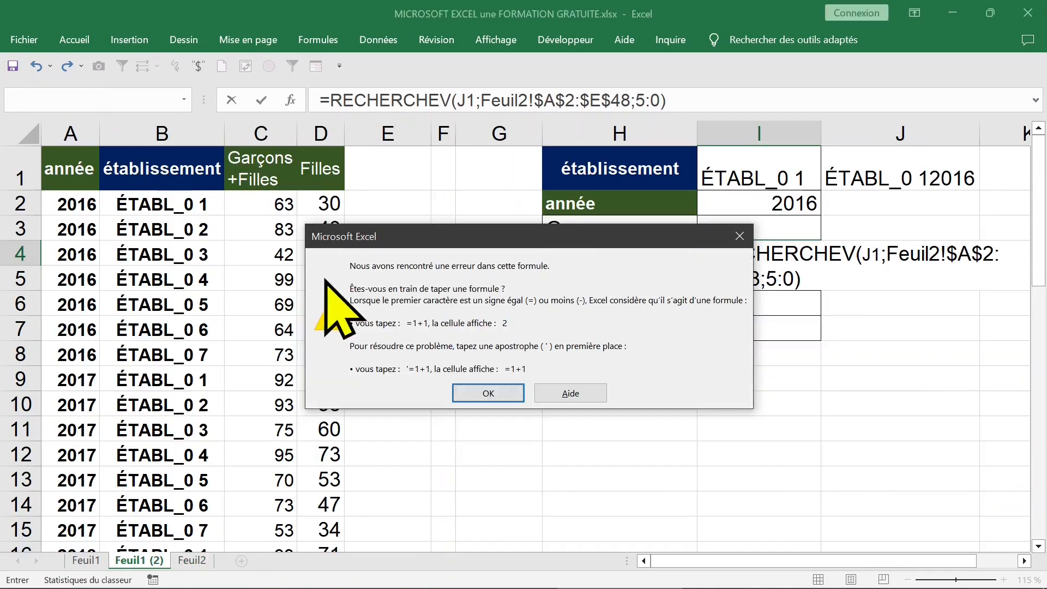
left_click(476, 394)
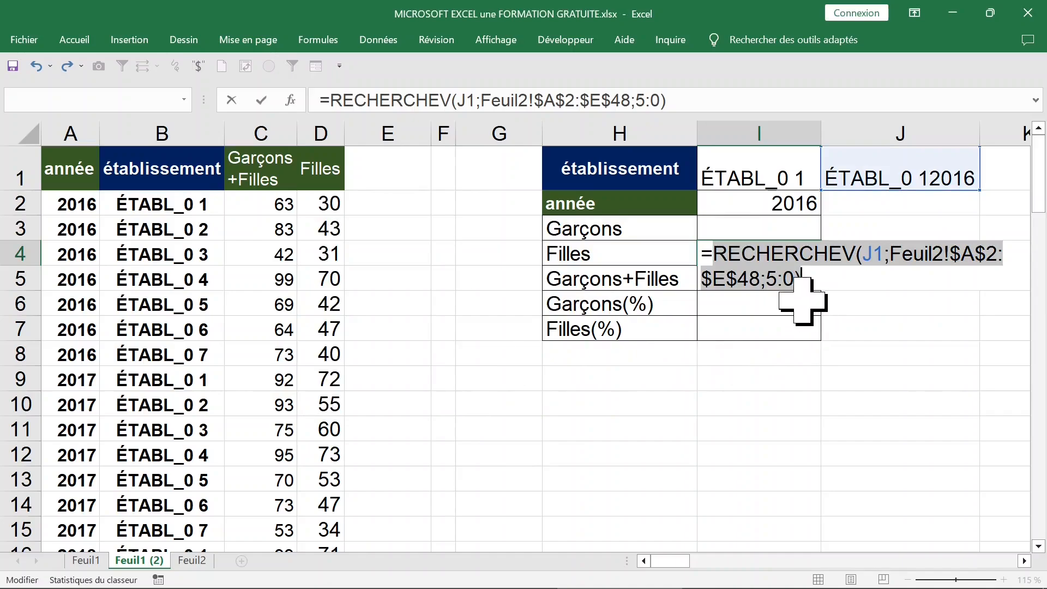
left_click(785, 277)
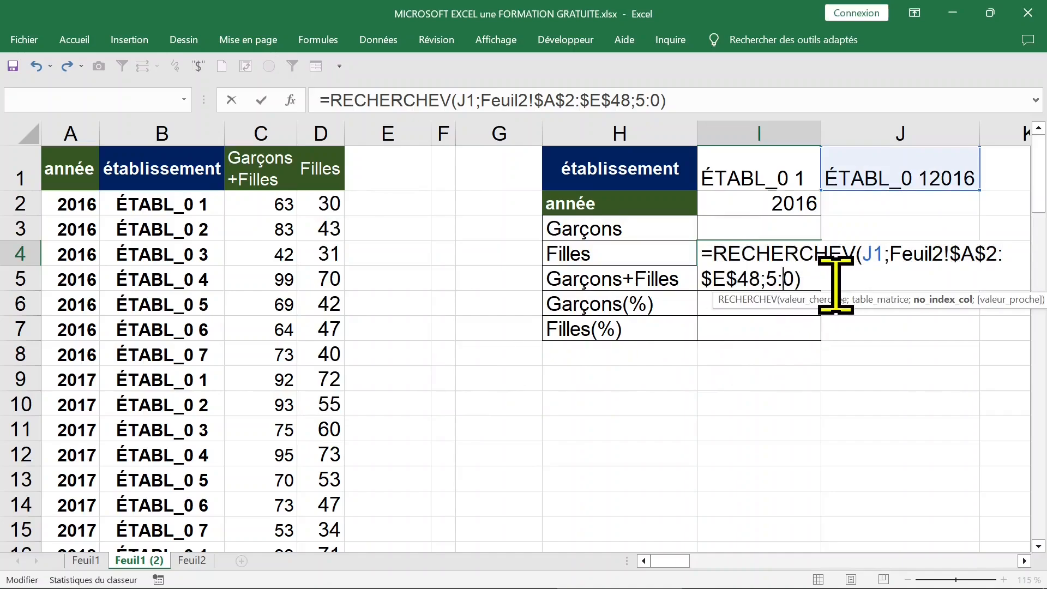
key("BackSpace")
type(";")
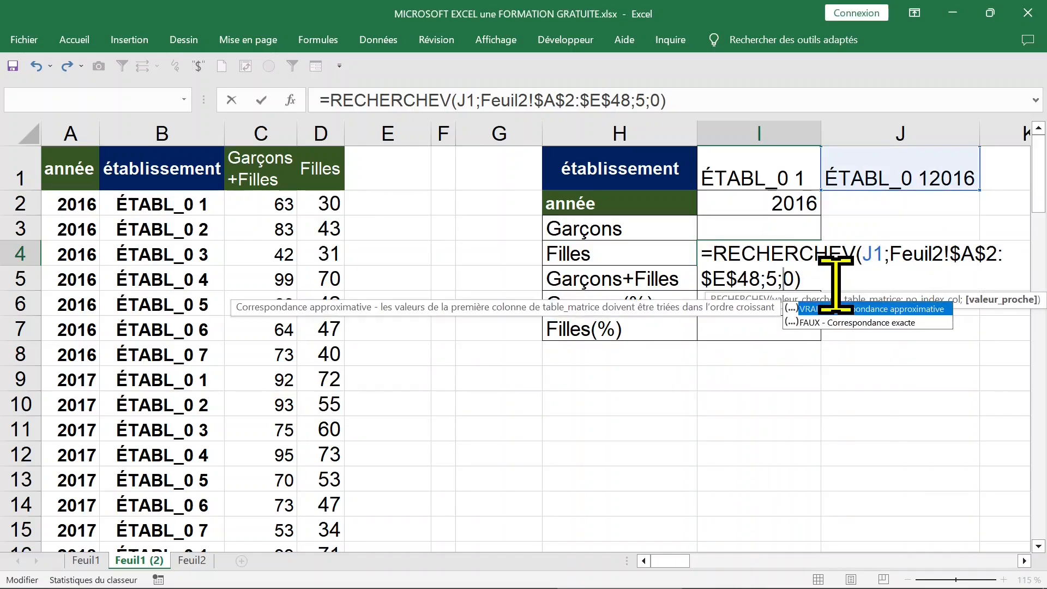
key("Delete")
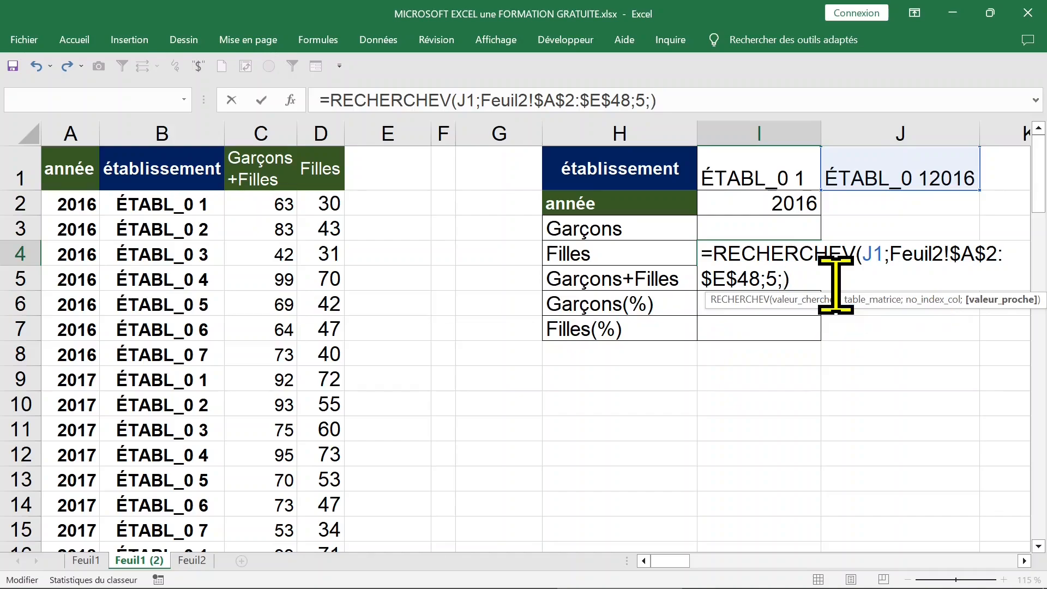
type("0")
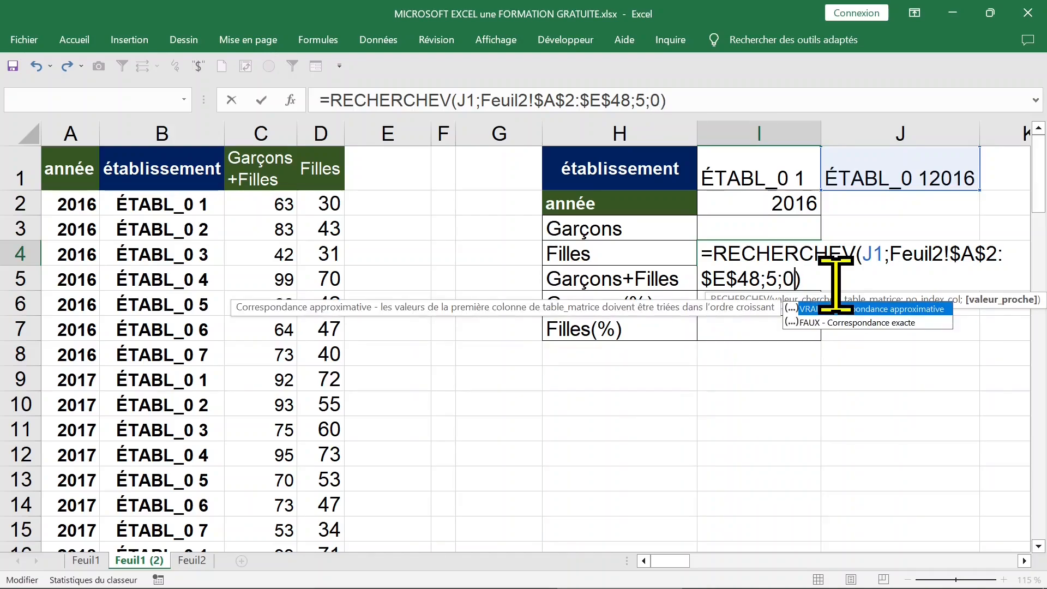
key("Return")
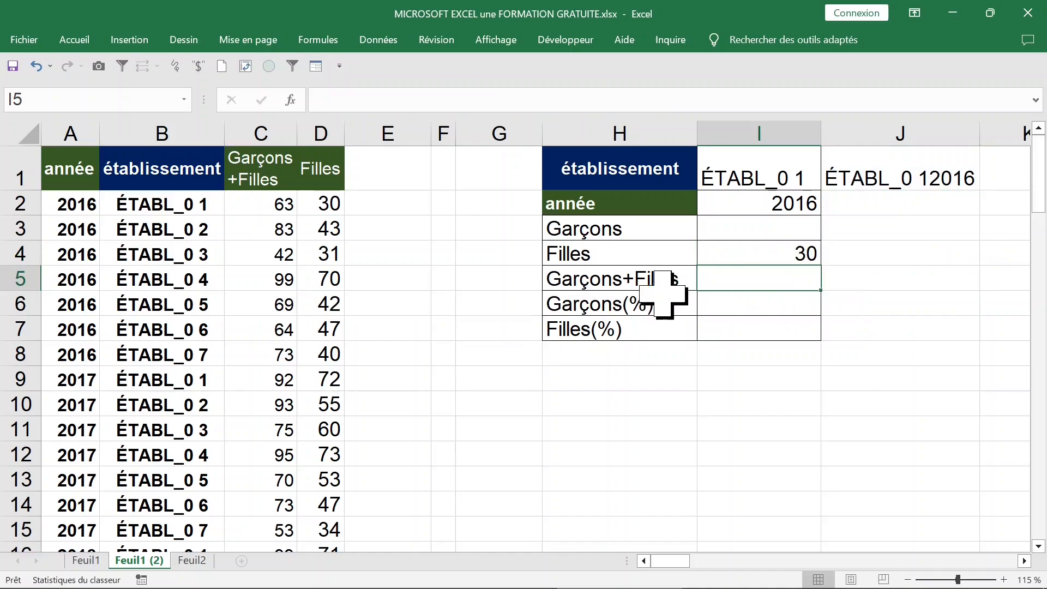
Set the année criterion in I2 to 2017 and check the looked-up Filles figure against the matching source row
left_click(327, 203)
left_click(760, 202)
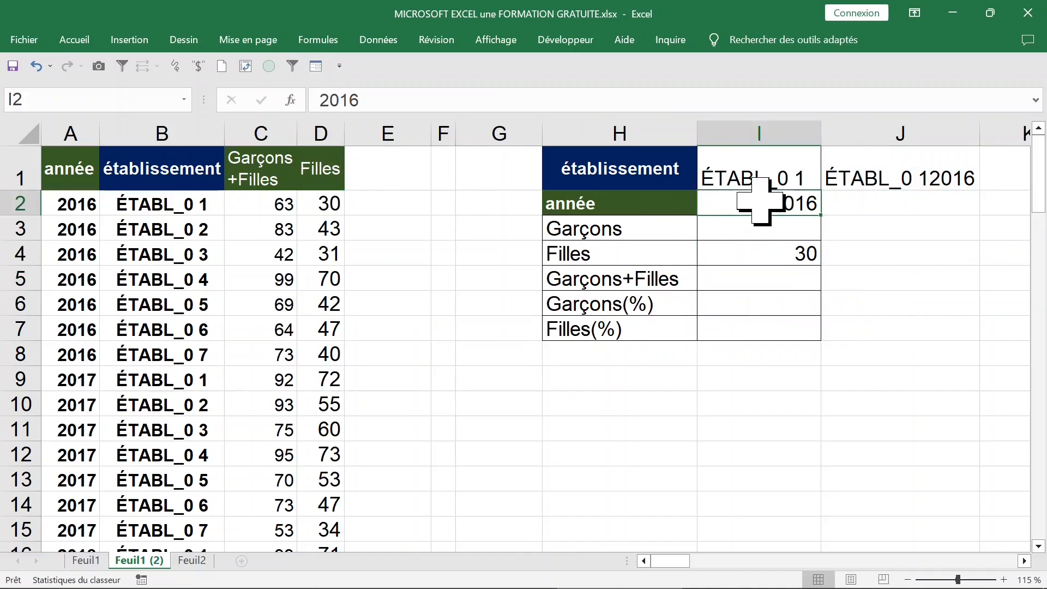
type("2017")
key("Return")
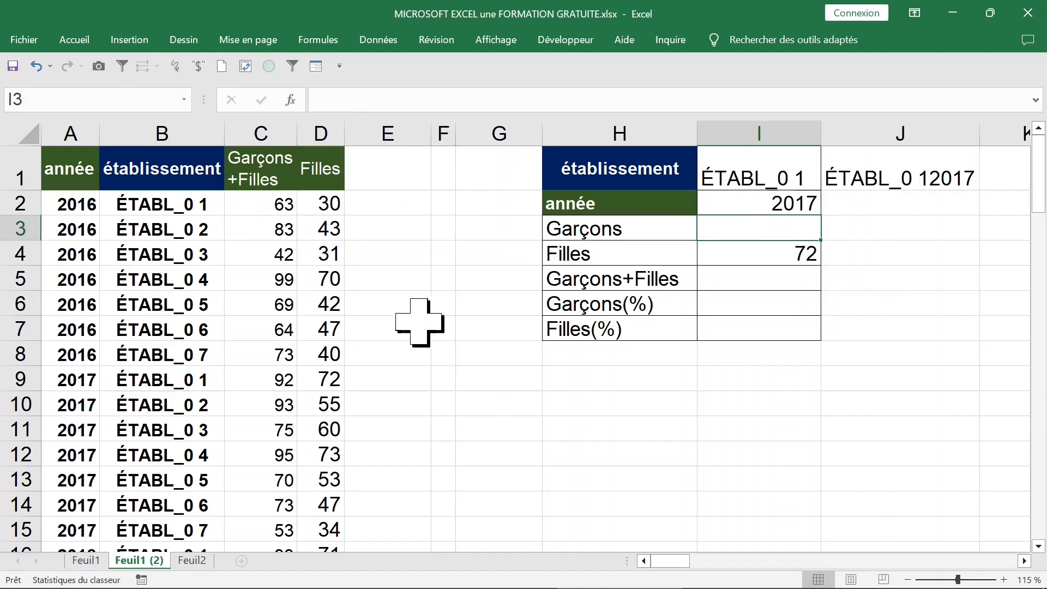
left_click_drag(76, 380, 292, 383)
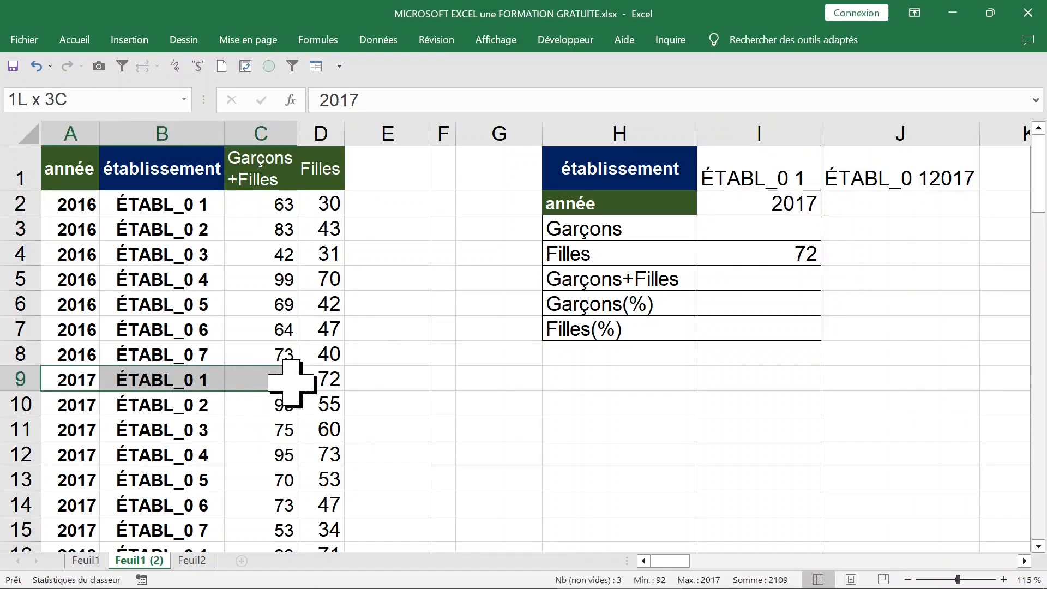
left_click(335, 375)
left_click(272, 382)
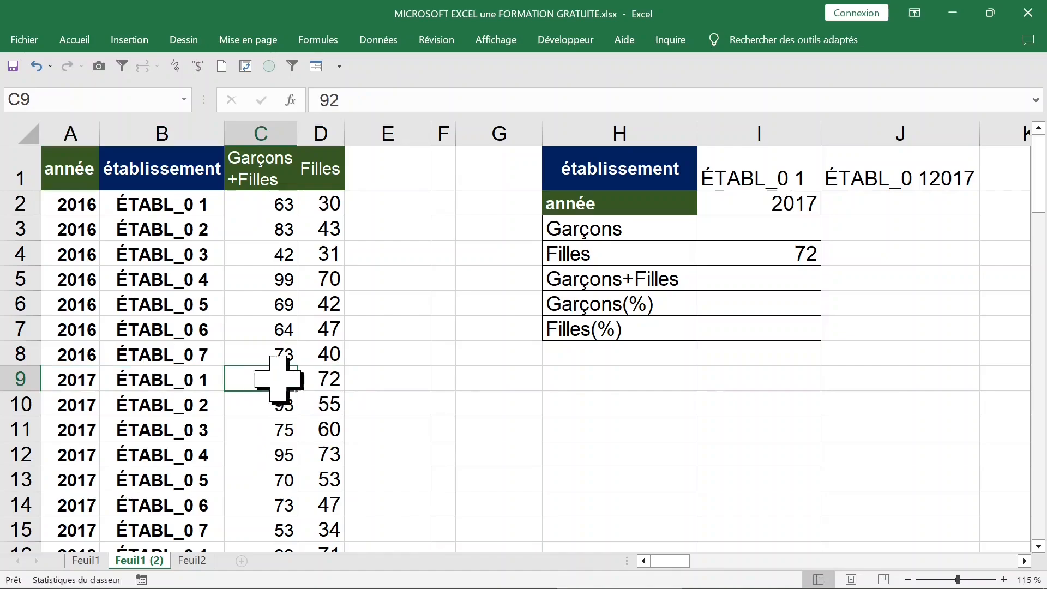
Try copying the Filles lookup from I4 down to the Garçons+Filles cell I5, inspect its lookup reference and undo the copy
left_click(758, 279)
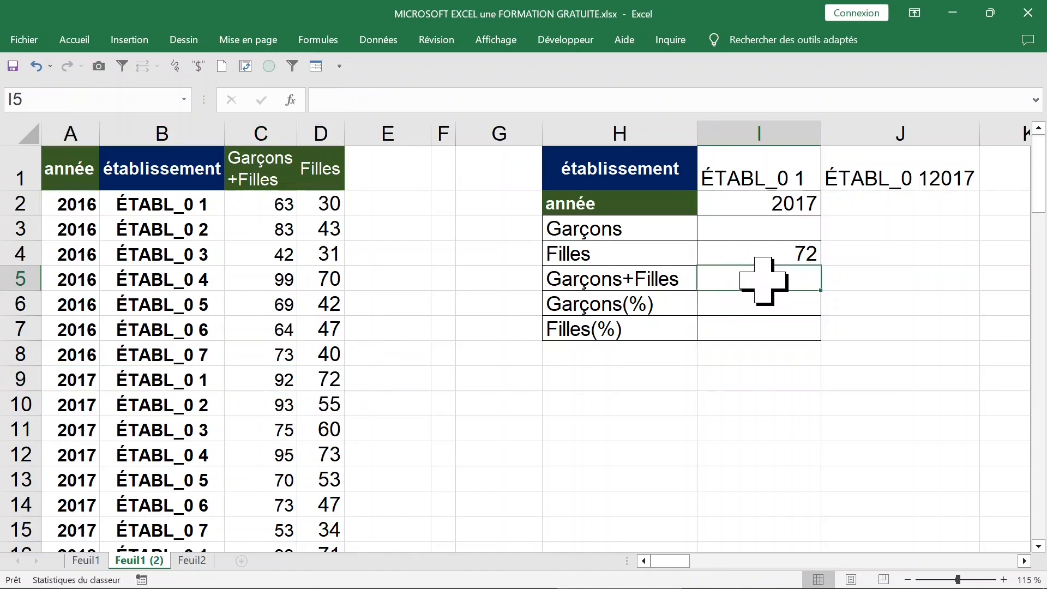
left_click(762, 261)
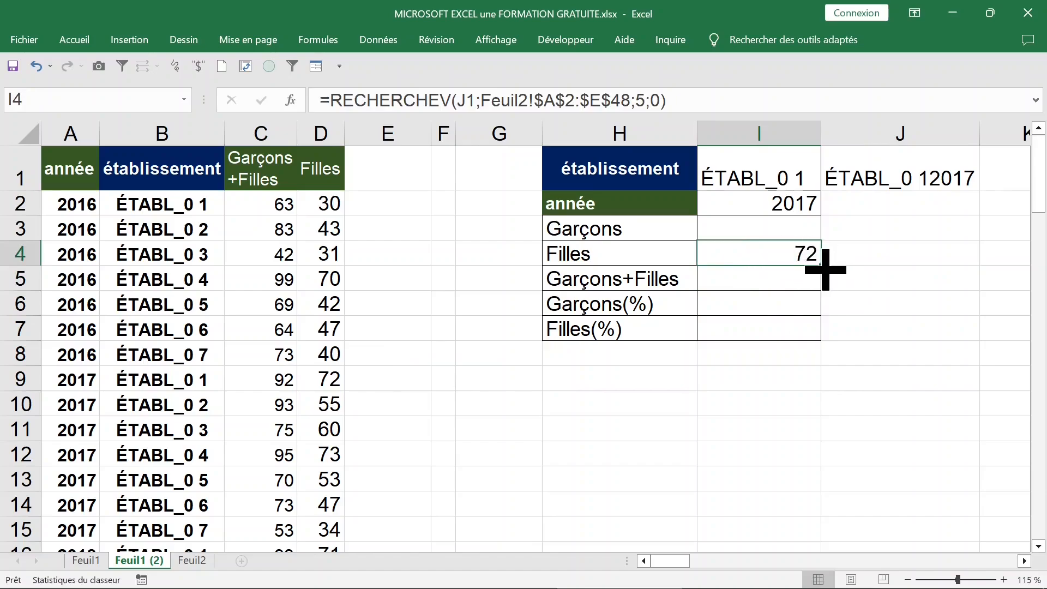
left_click_drag(820, 267, 824, 288)
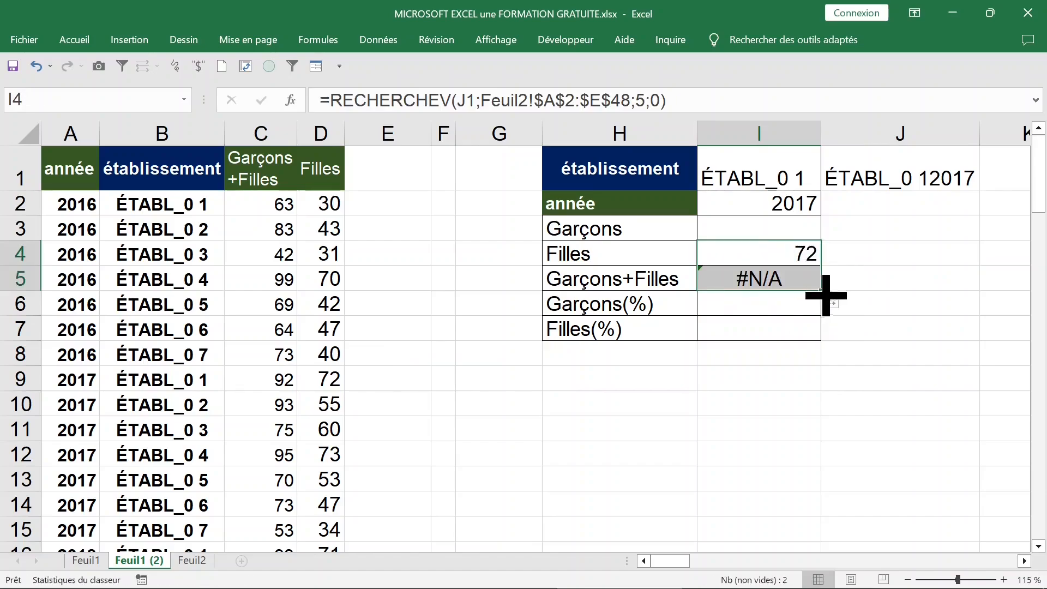
double_click(796, 279)
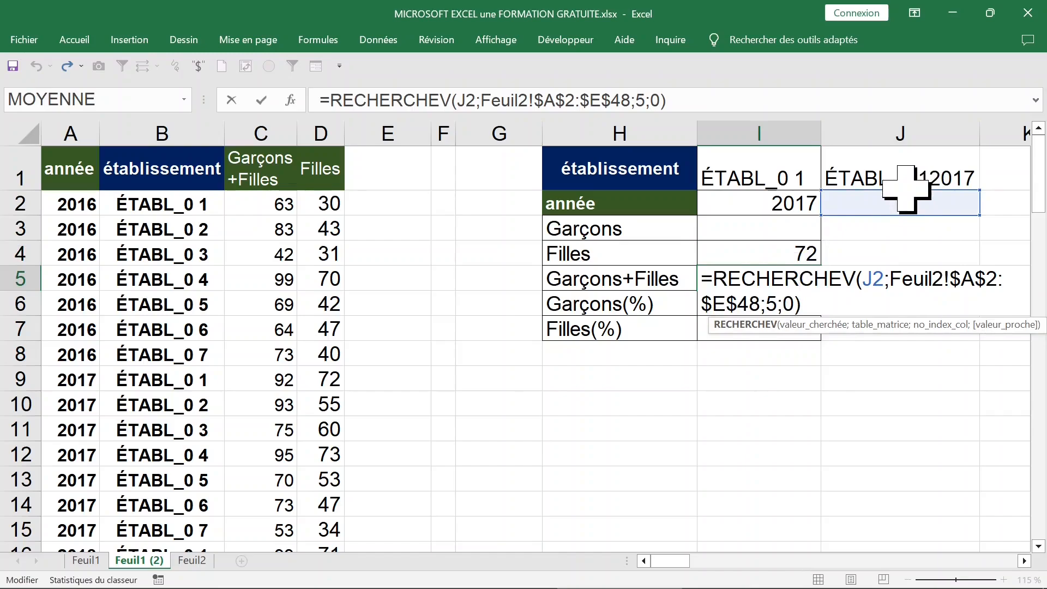
key("Escape")
key("ctrl+z")
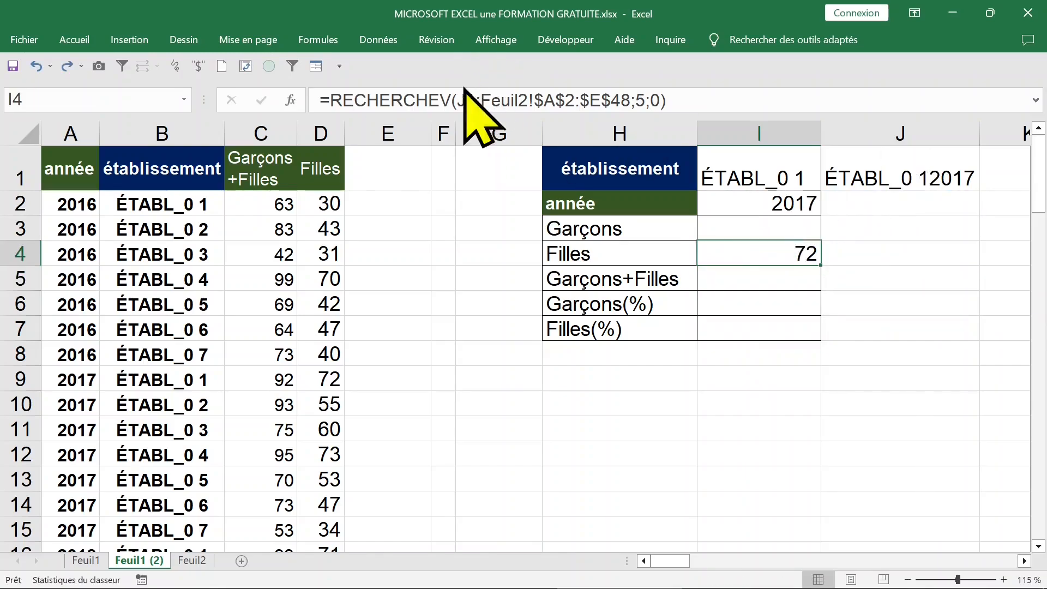
Make the lookup value absolute as $J$1 in the Filles formula in I4 and copy the formula down to I5
left_click(484, 97)
key("F4")
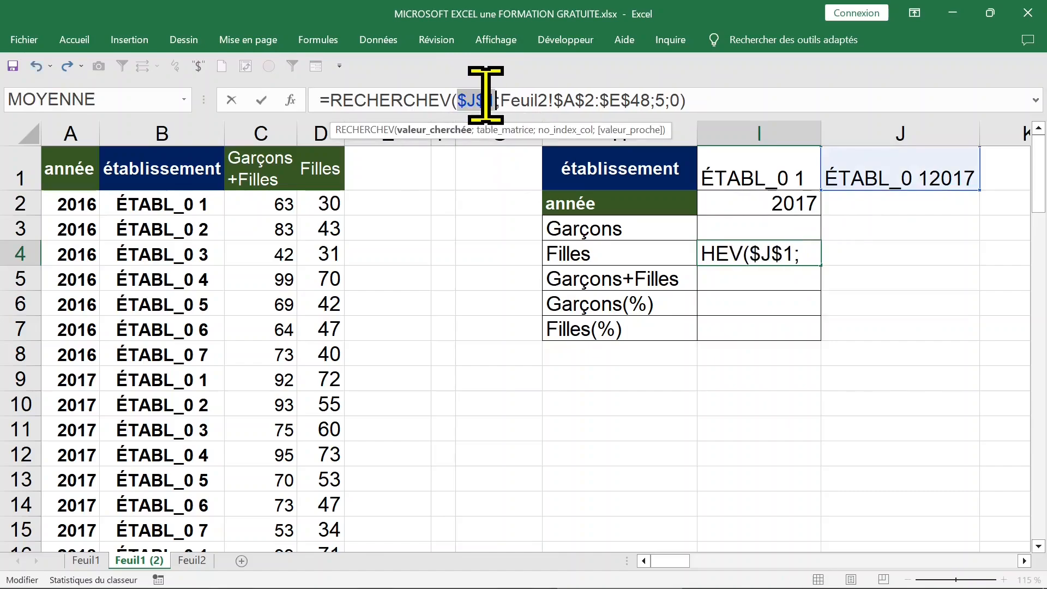
key("Return")
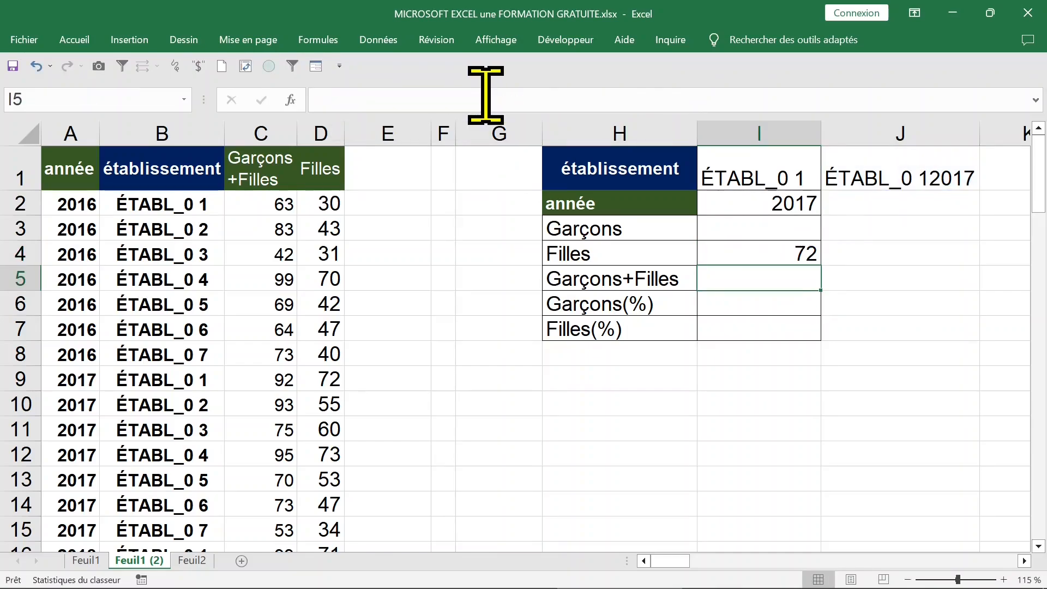
left_click(757, 256)
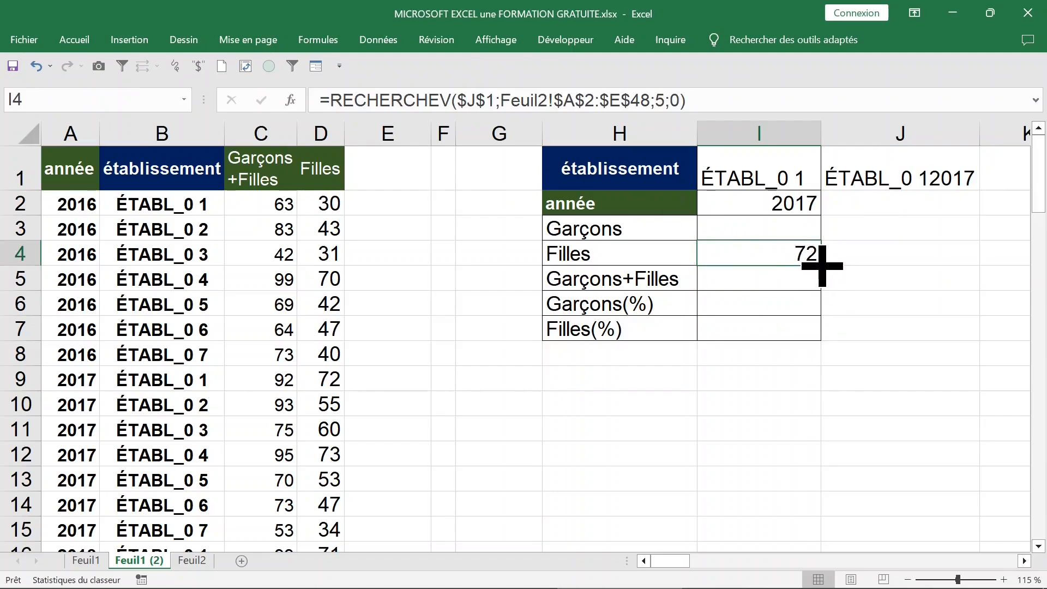
left_click_drag(822, 266, 819, 283)
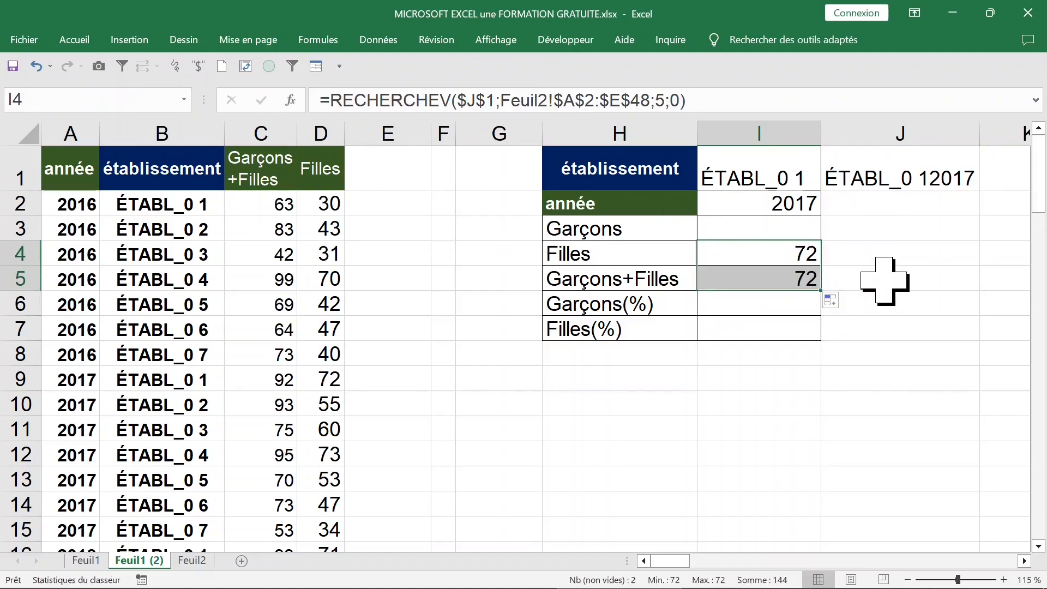
left_click(796, 278)
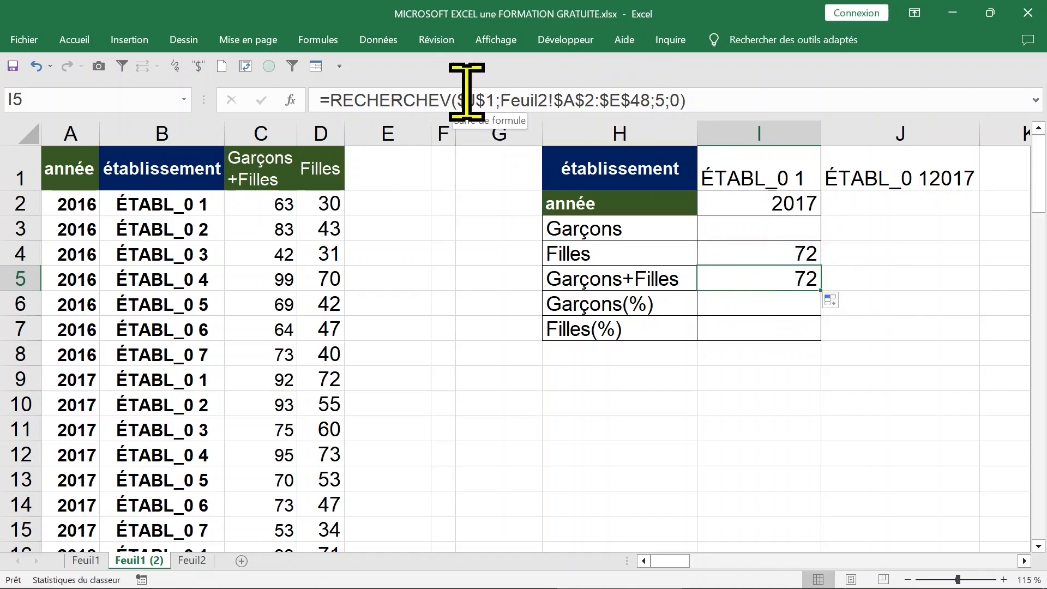
Count the columns of the Feuil2 table up to Garçons+Filles and set the column index of the I5 lookup to 4
left_click(192, 560)
left_click(349, 221)
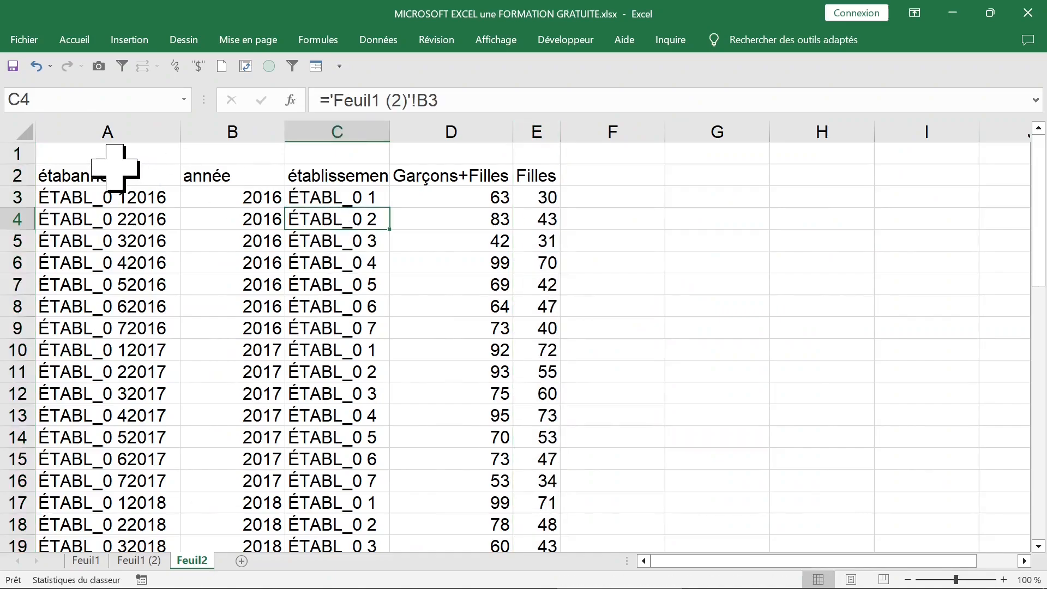
left_click(87, 129)
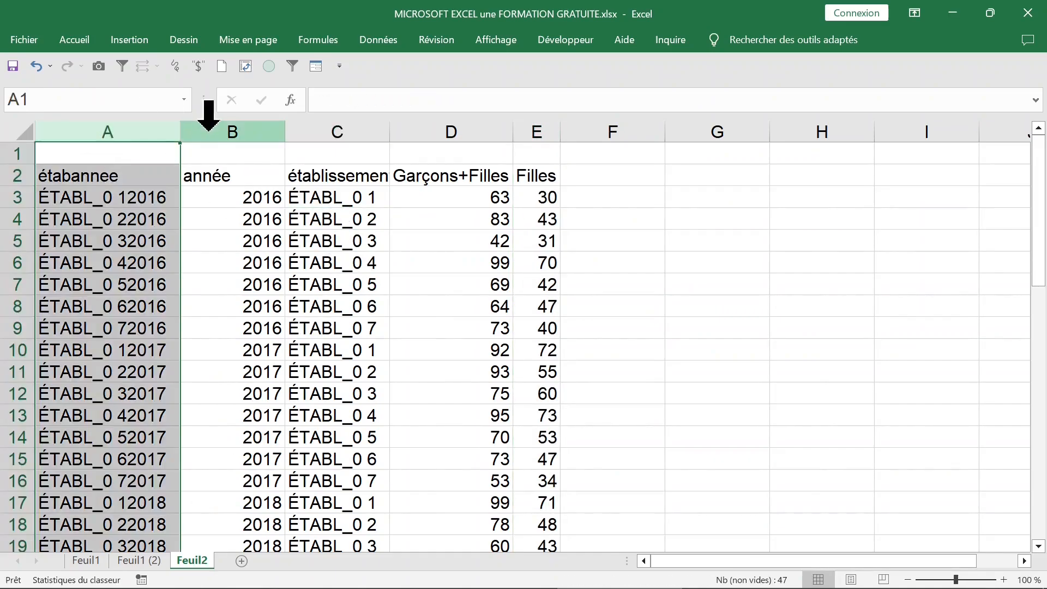
left_click(224, 131)
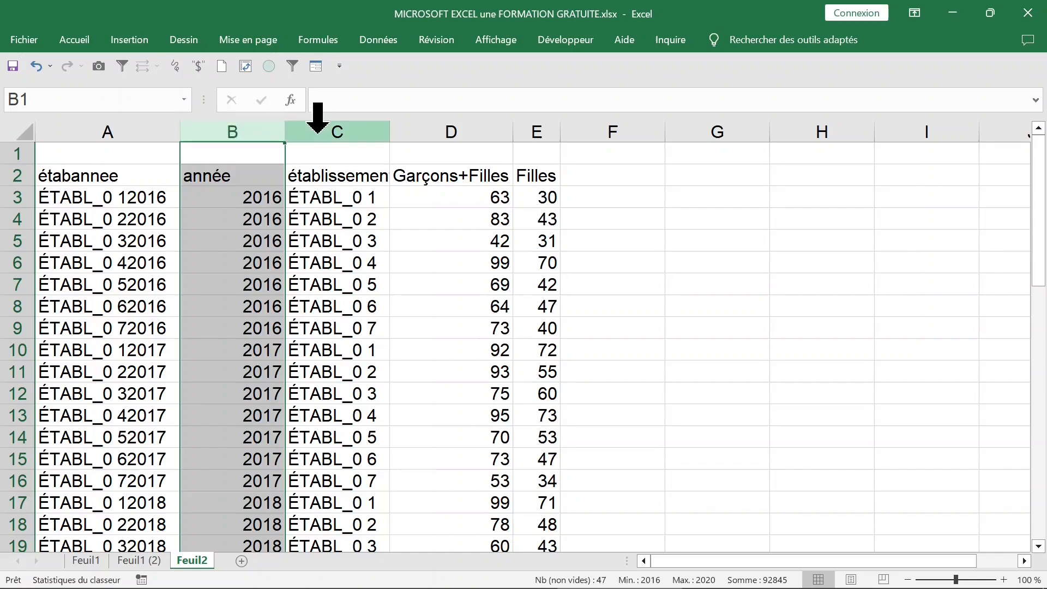
left_click(332, 131)
left_click(424, 130)
left_click(434, 176)
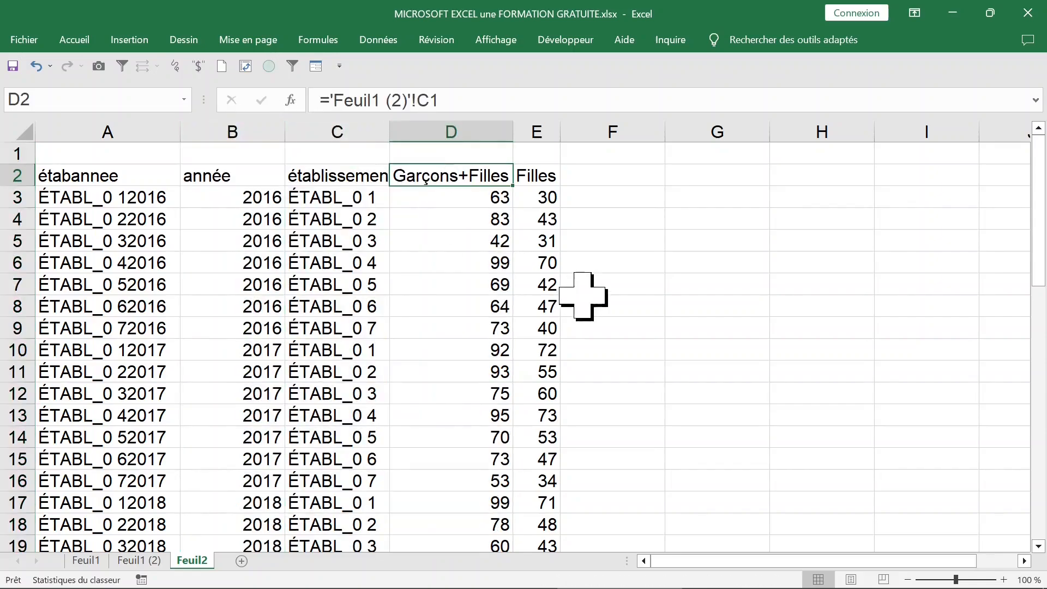
left_click(136, 561)
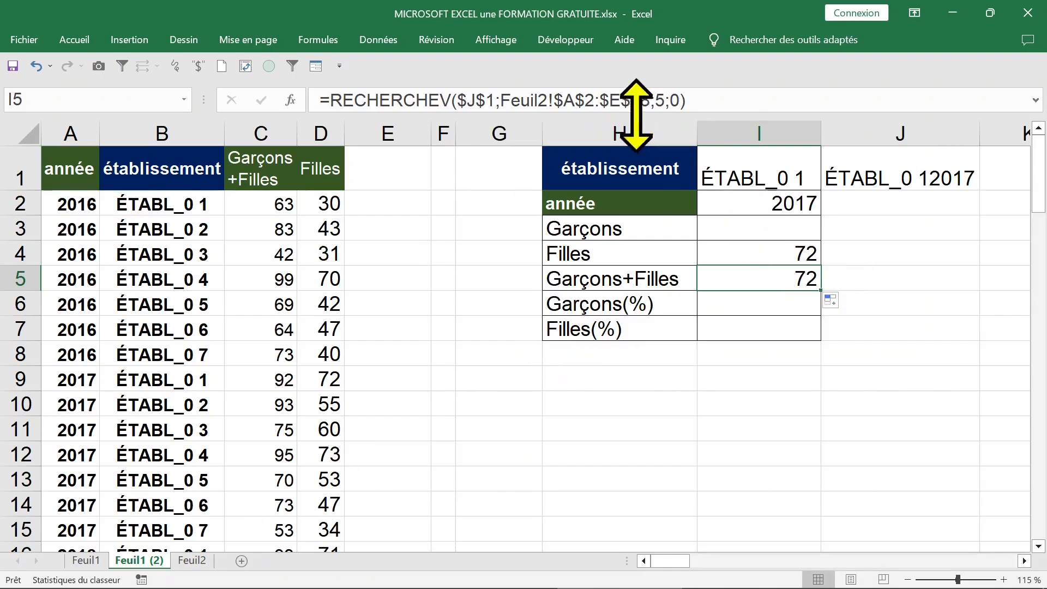
left_click(666, 100)
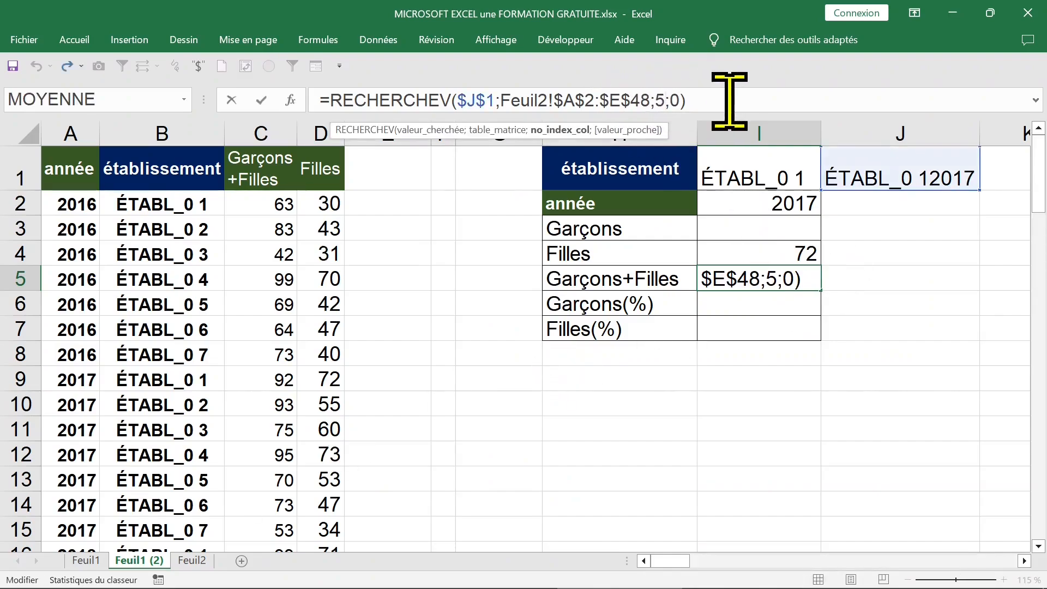
key("BackSpace")
type("4")
key("Return")
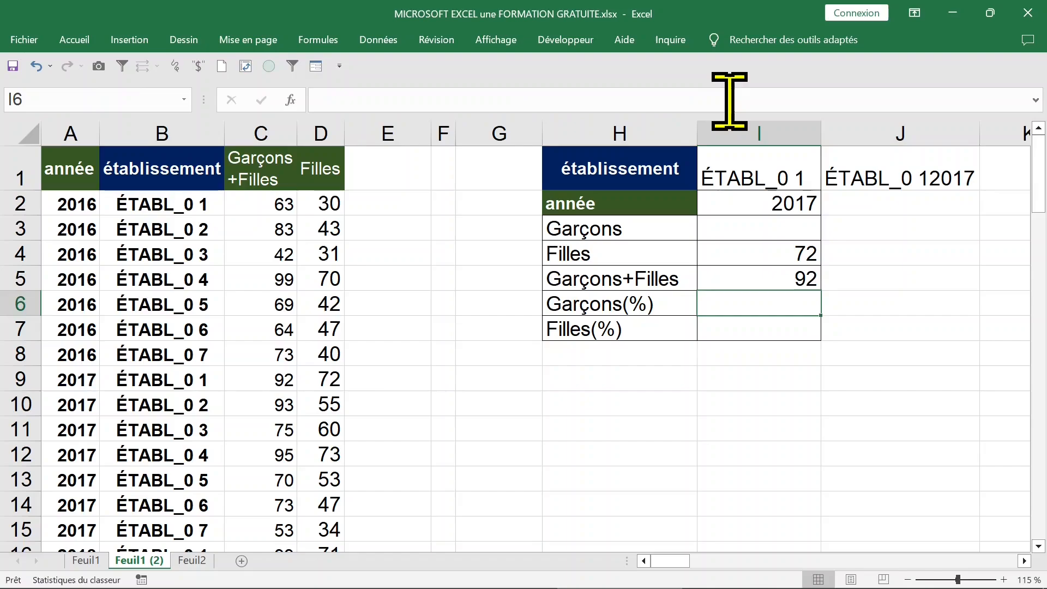
Calculate the Garçons figure in I3 by subtracting Filles from Garçons+Filles with =I5-I4
left_click(794, 232)
double_click(792, 227)
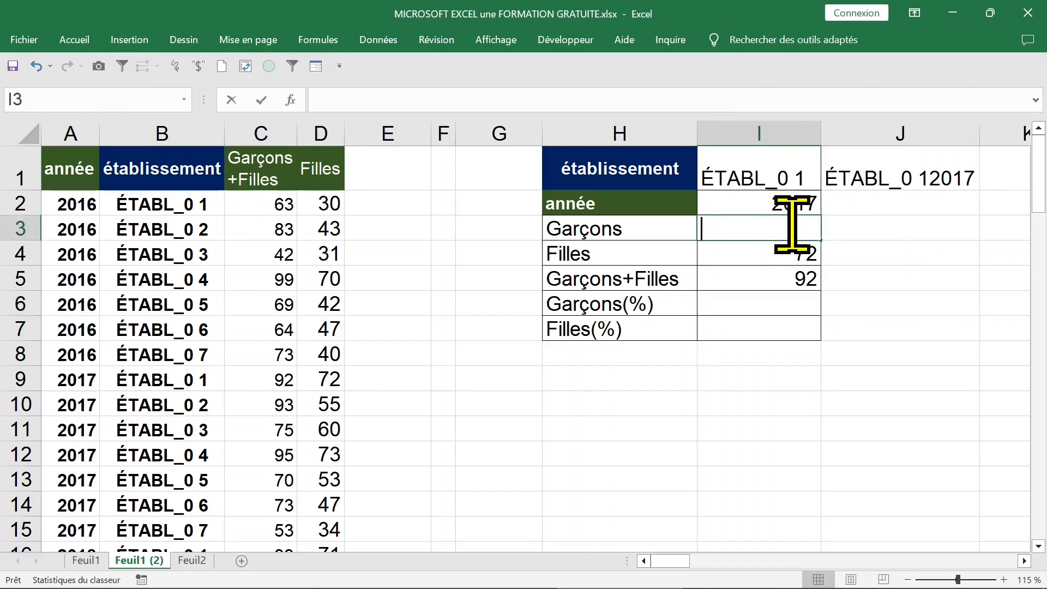
type("=")
left_click(780, 271)
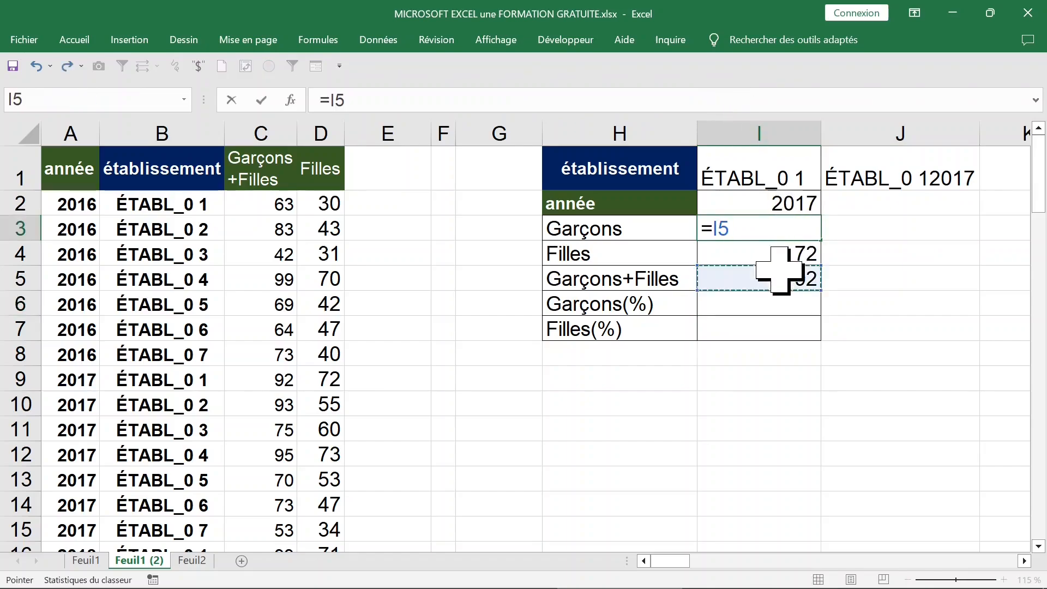
type("-")
left_click(775, 256)
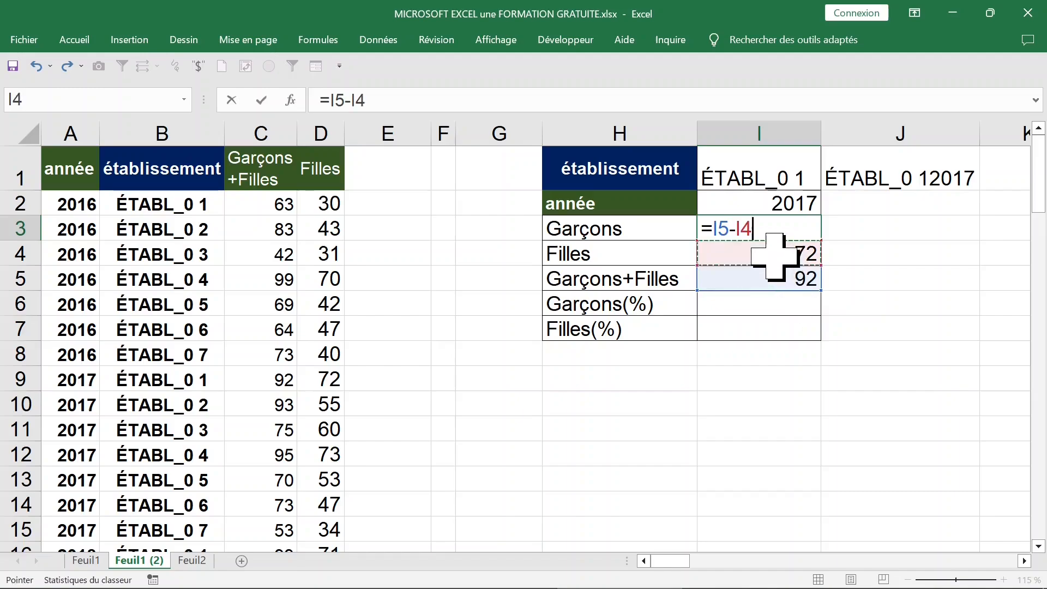
key("Return")
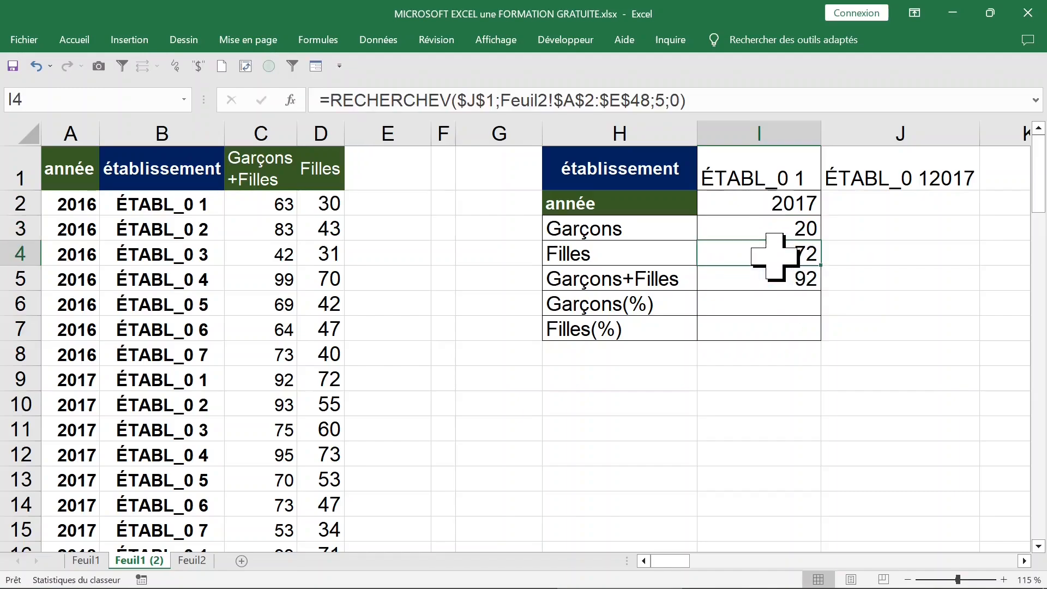
Calculate the Garçons(%) share in I6 by dividing Garçons by the total with =I3/I5
left_click(745, 306)
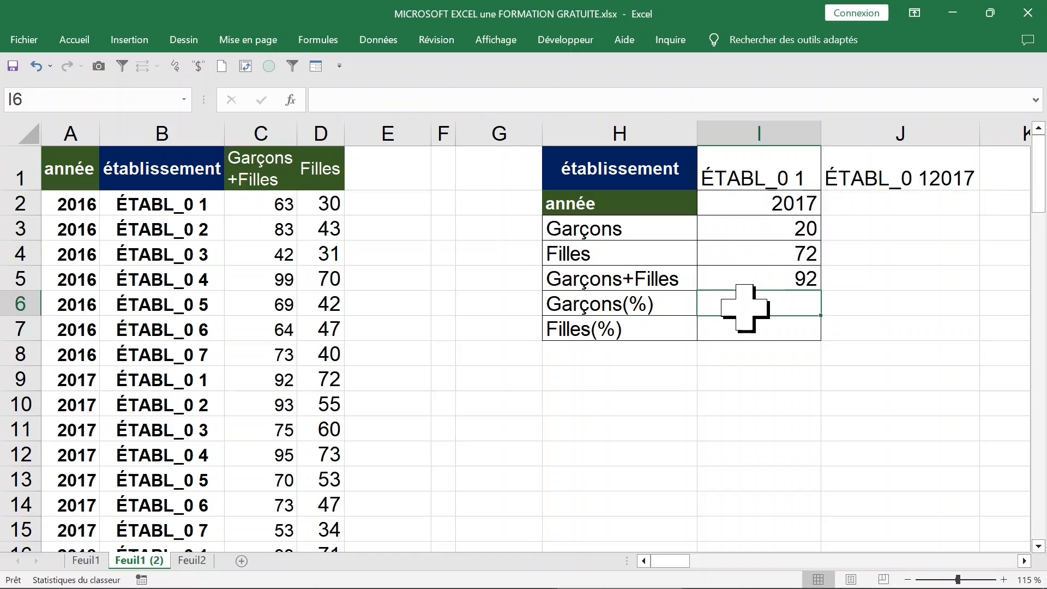
type("=")
left_click(791, 228)
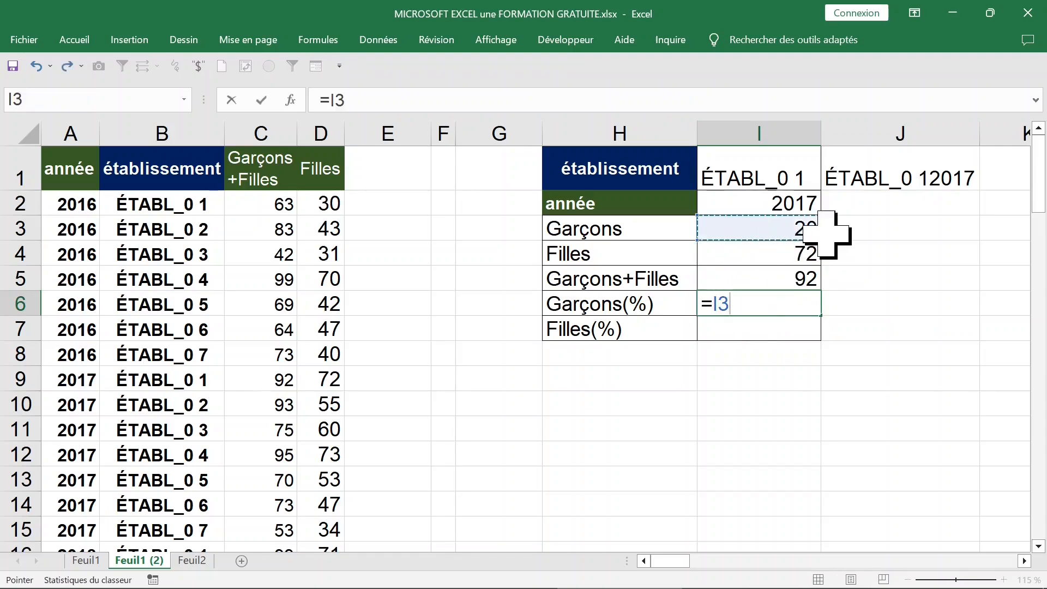
type("/")
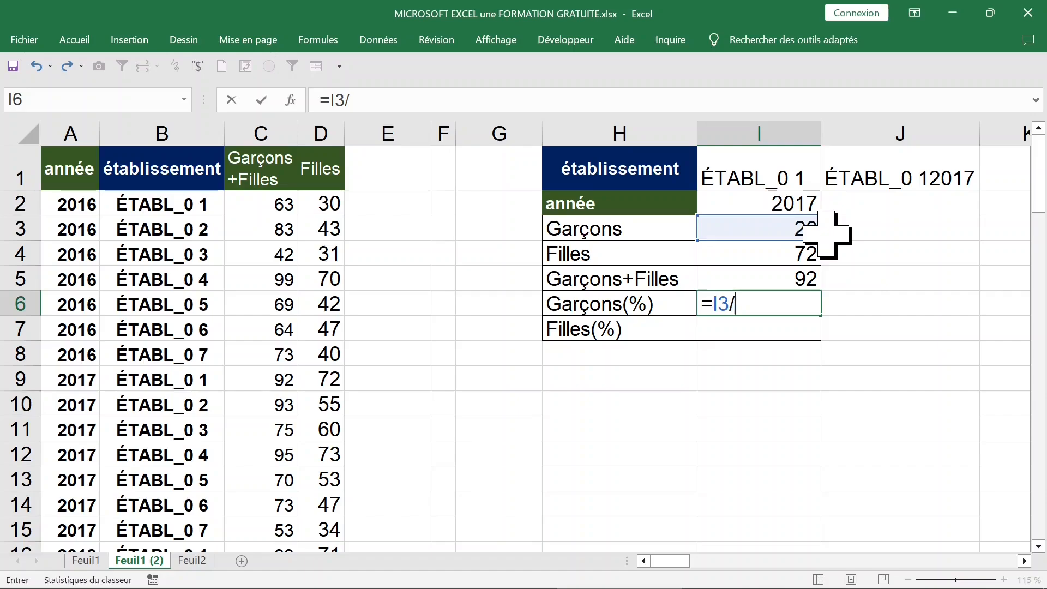
left_click(788, 280)
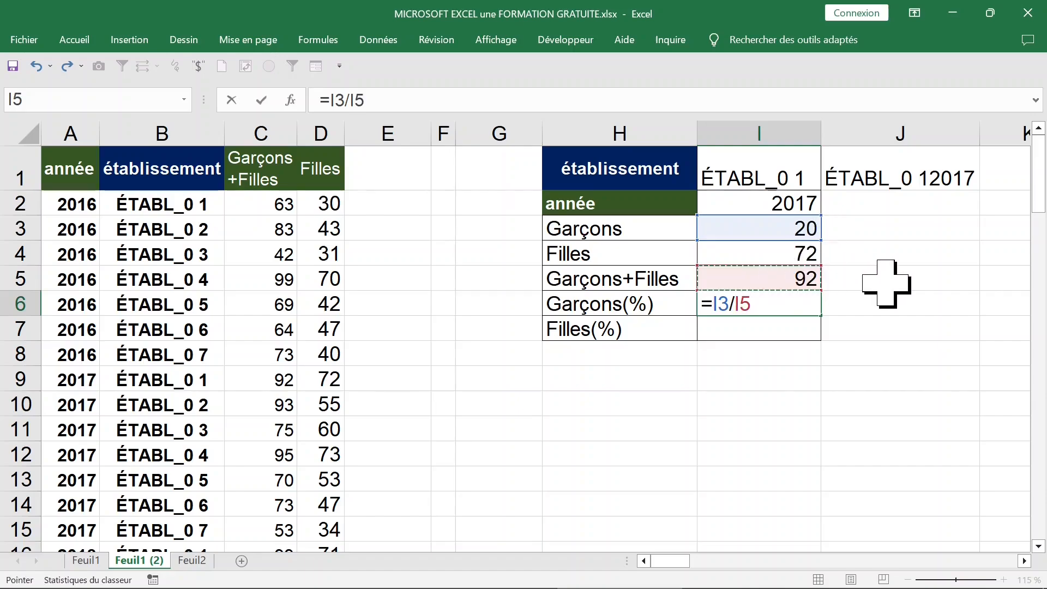
key("Return")
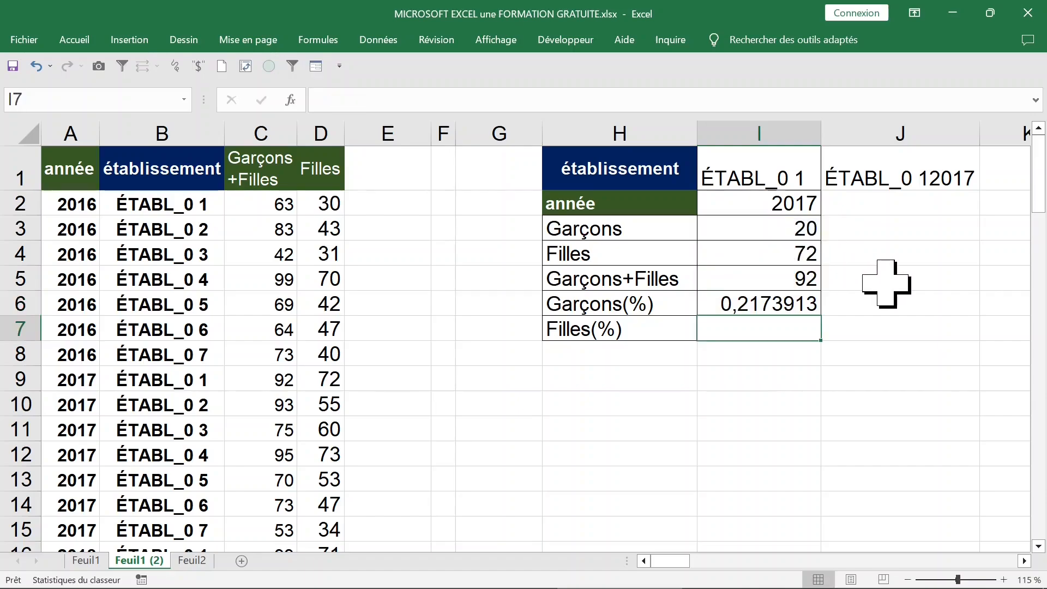
Calculate the Filles(%) share in I7 by dividing Filles by the total with =I4/I5
double_click(802, 330)
type("=")
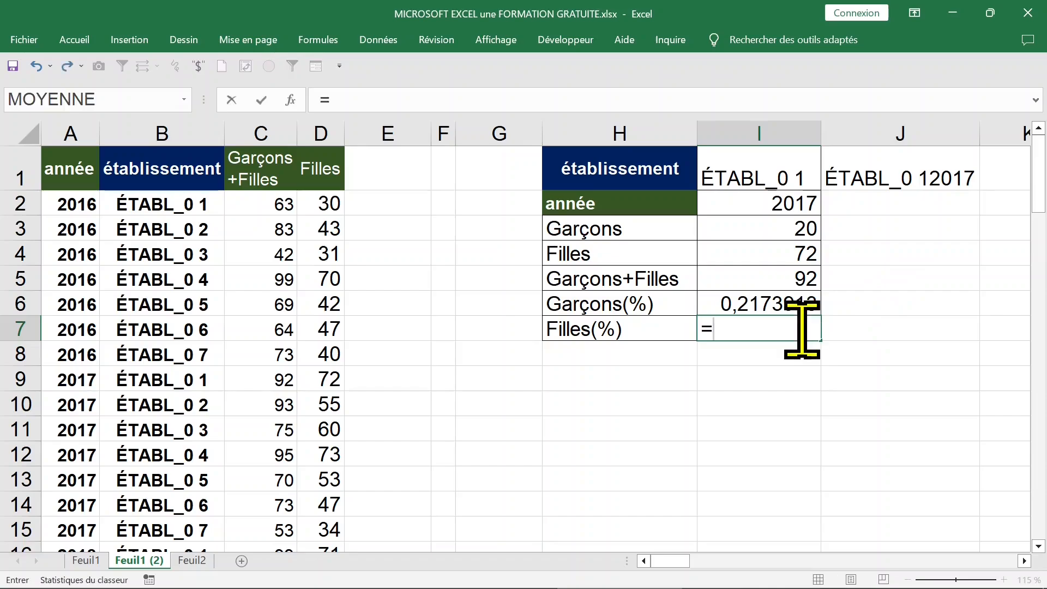
left_click(776, 253)
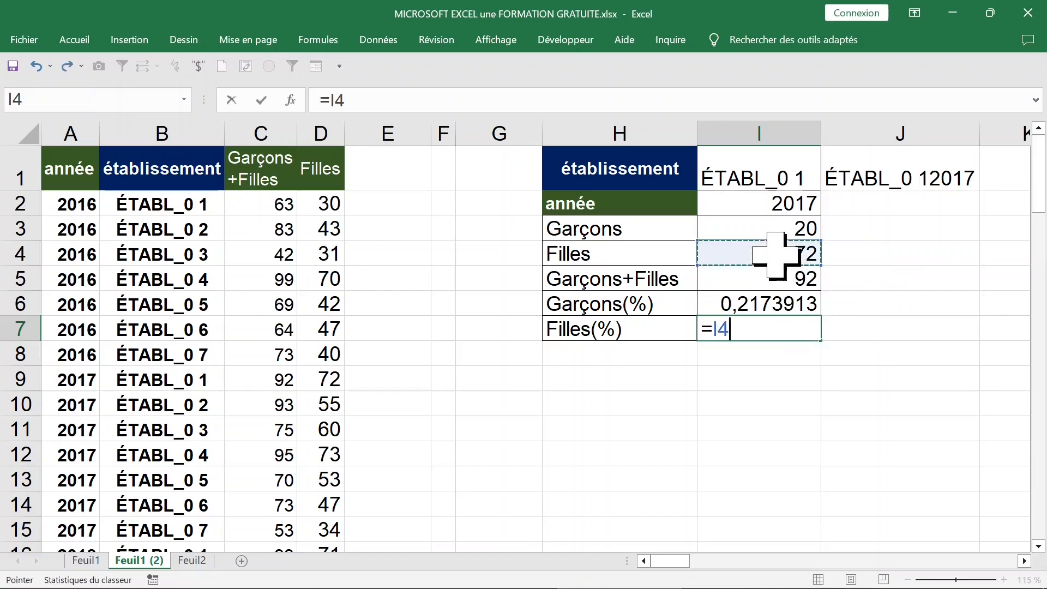
type("/")
left_click(778, 280)
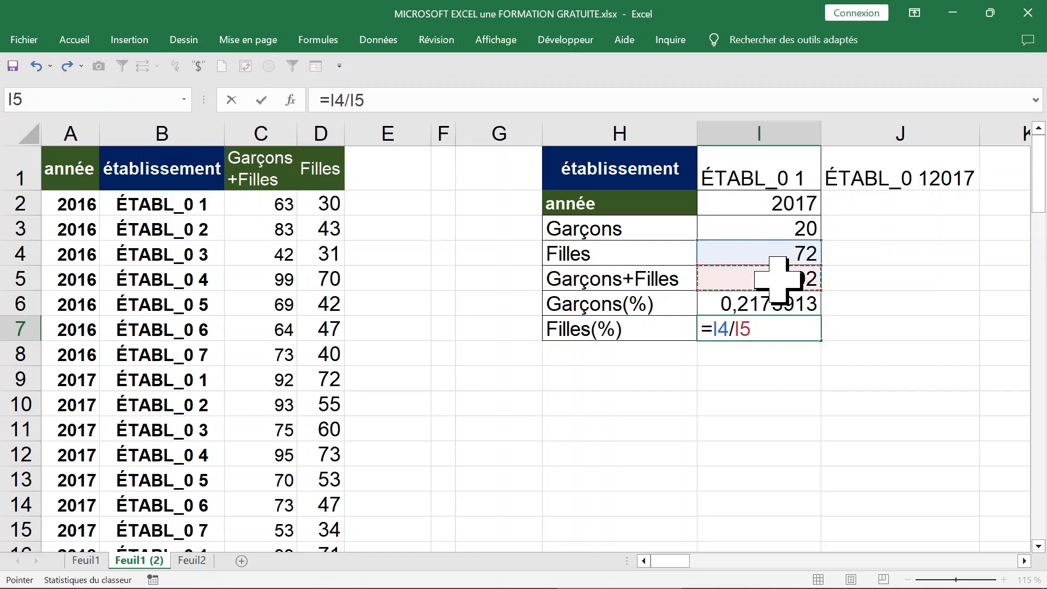
key("Return")
Format the Garçons(%) and Filles(%) results in I6:I7 as percentages
left_click_drag(744, 299, 751, 330)
left_click(76, 39)
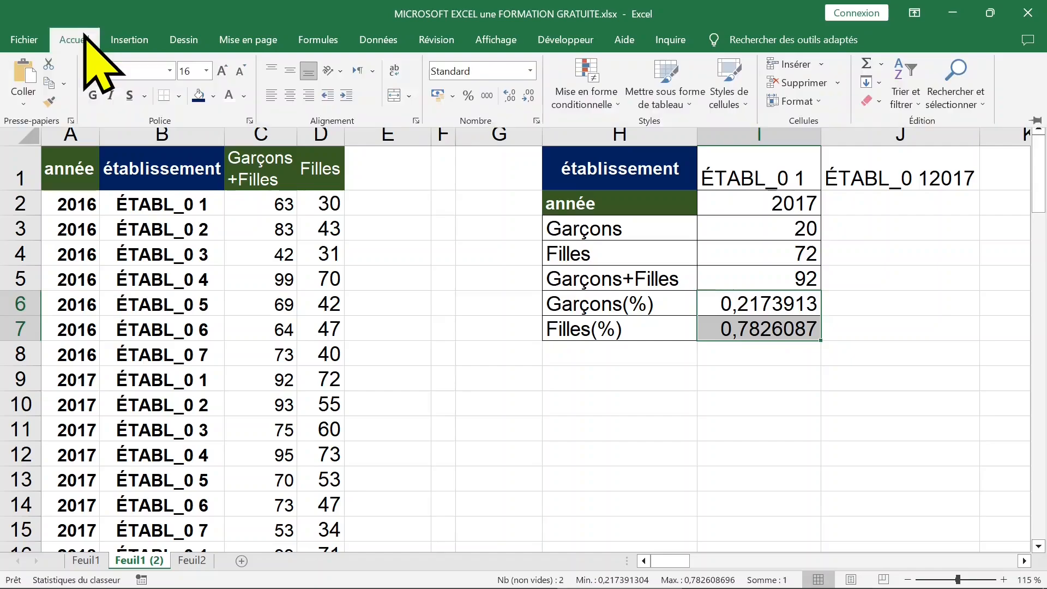
left_click(468, 97)
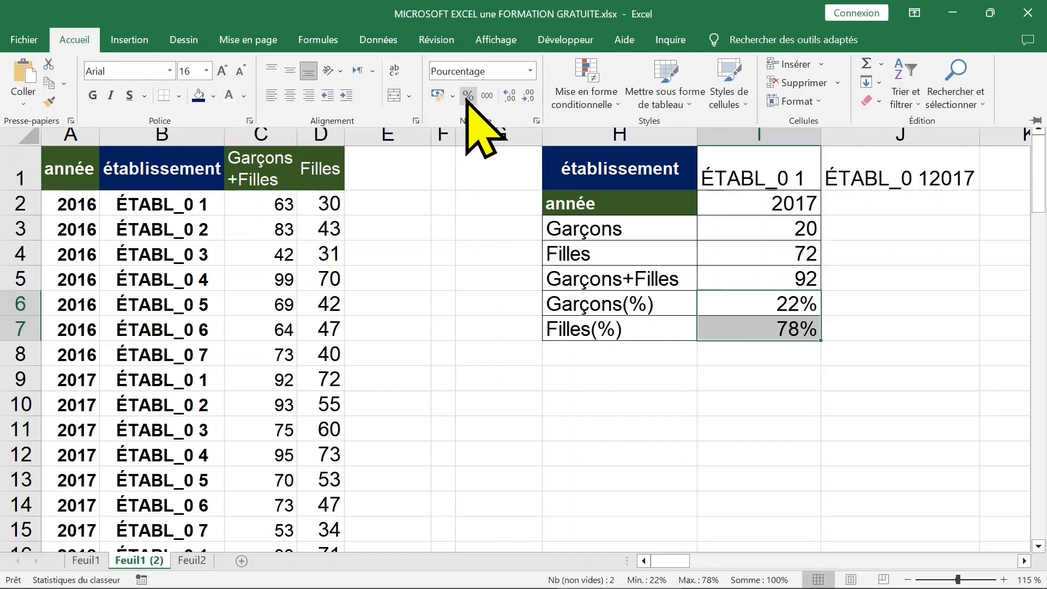
left_click(927, 199)
Try deleting the combined key formula in J1 to see its effect on the summary table and undo the deletion
left_click(753, 206)
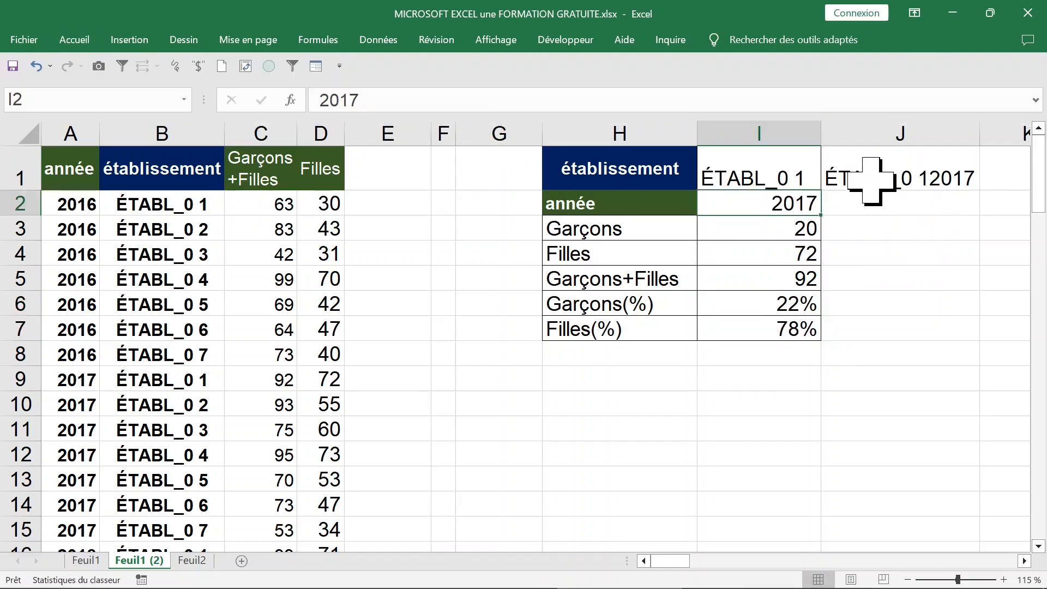
left_click(878, 186)
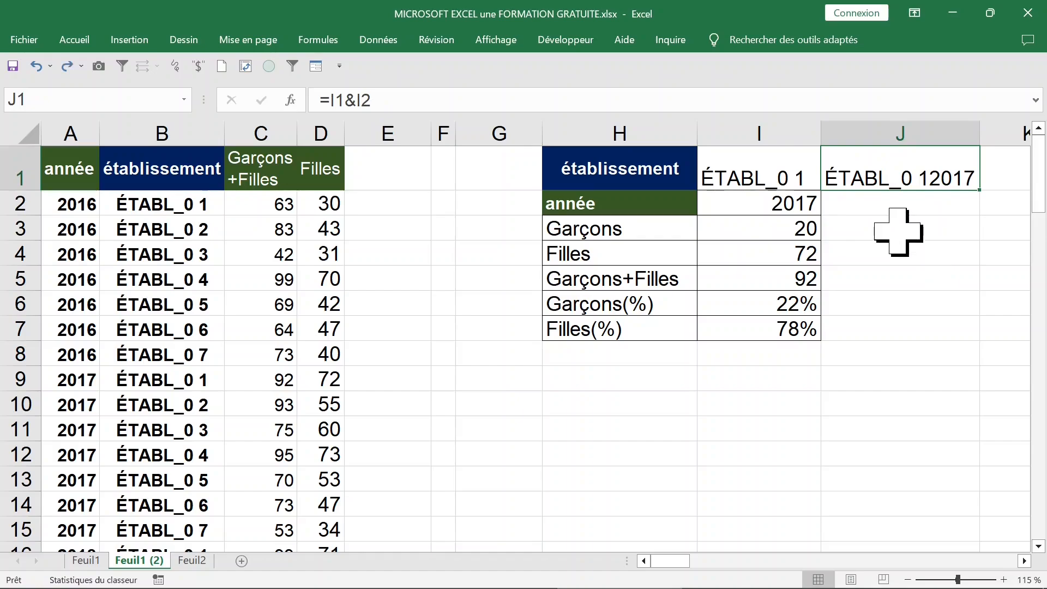
key("BackSpace")
key("Return")
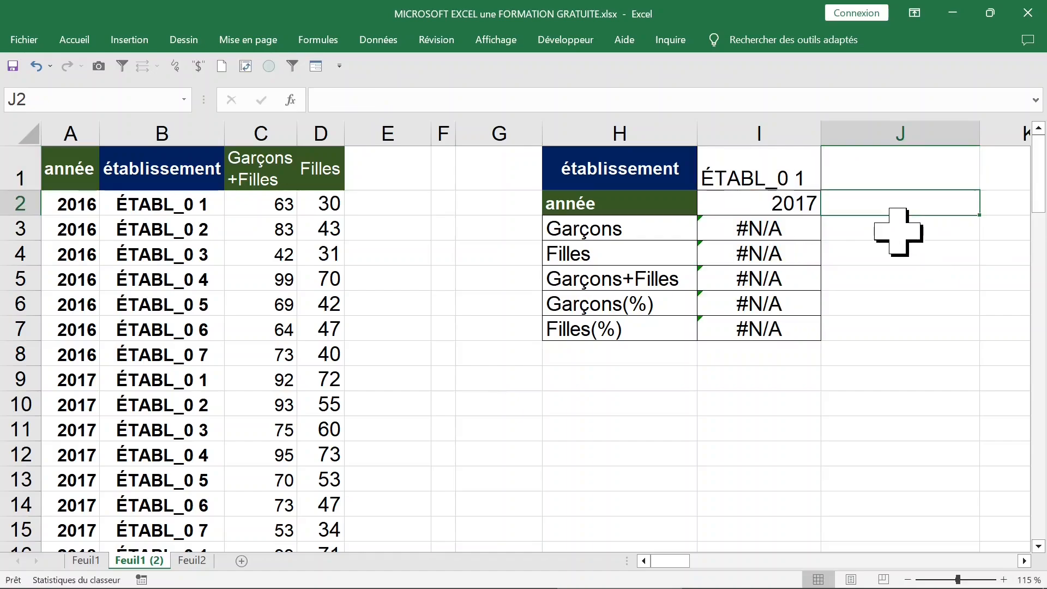
key("ctrl+z")
Copy the expression I1&I2 from the key formula in J1, leaving out the equals sign, and exit the formula without editing it
double_click(875, 175)
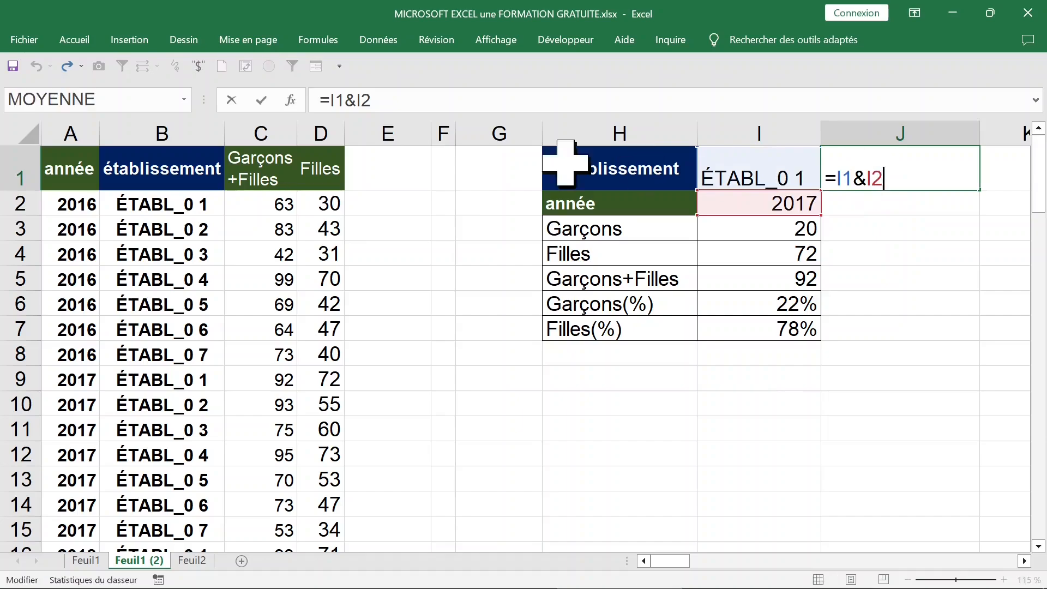
left_click_drag(330, 100, 389, 99)
key("ctrl+c")
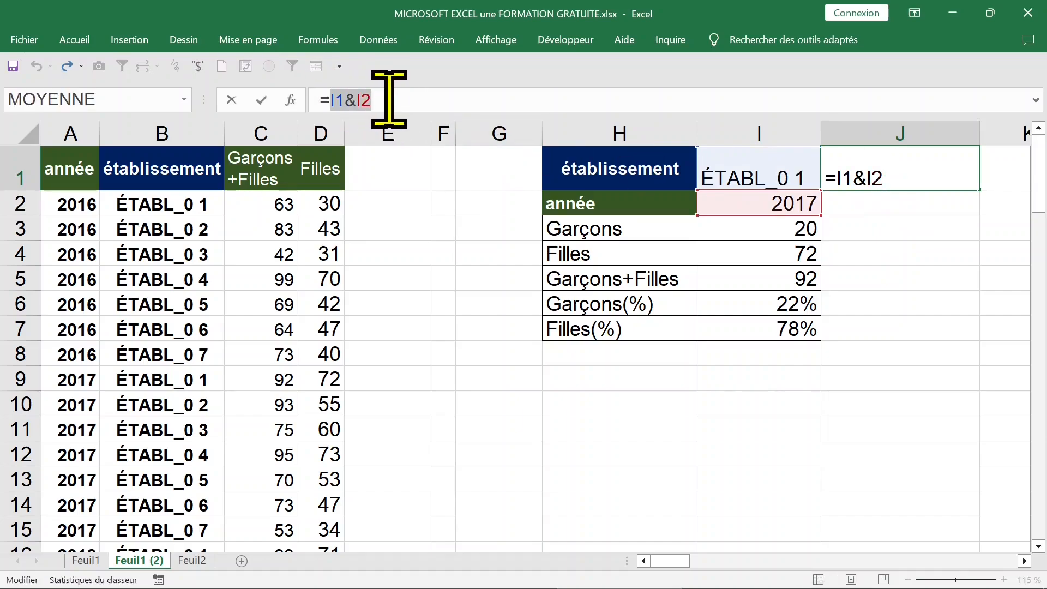
key("Escape")
Replace $J$1 in the Filles lookup in I4 with the copied expression, making both references absolute as $I$1&$I$2
left_click(751, 230)
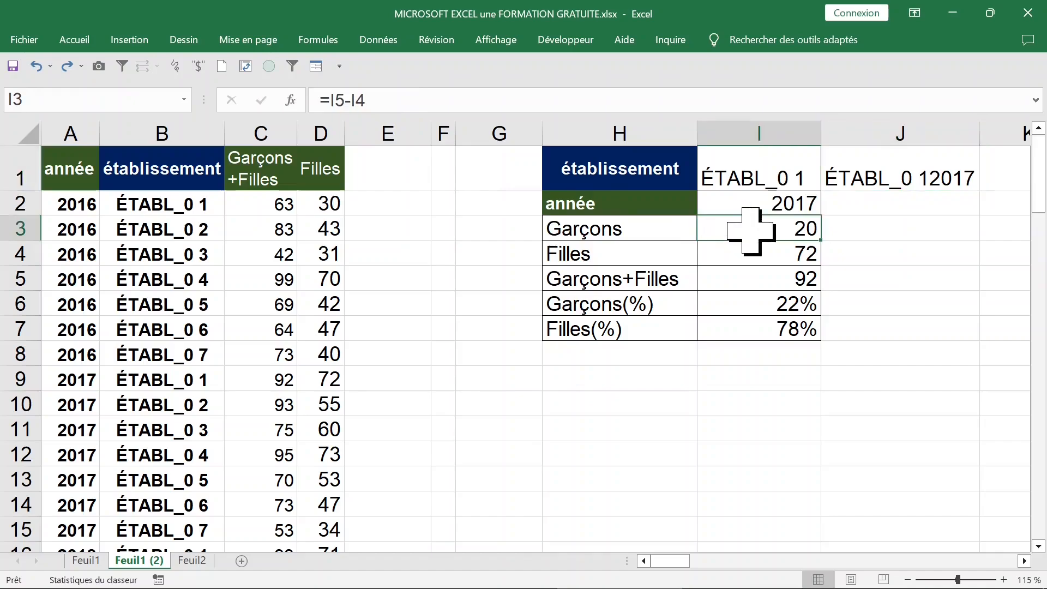
left_click(753, 254)
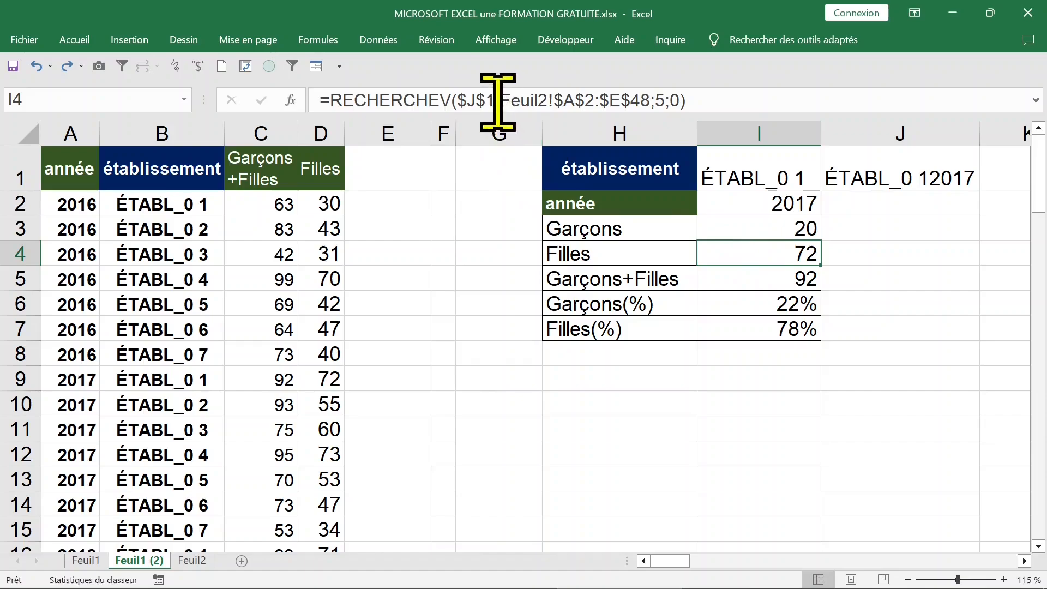
left_click_drag(494, 93, 458, 93)
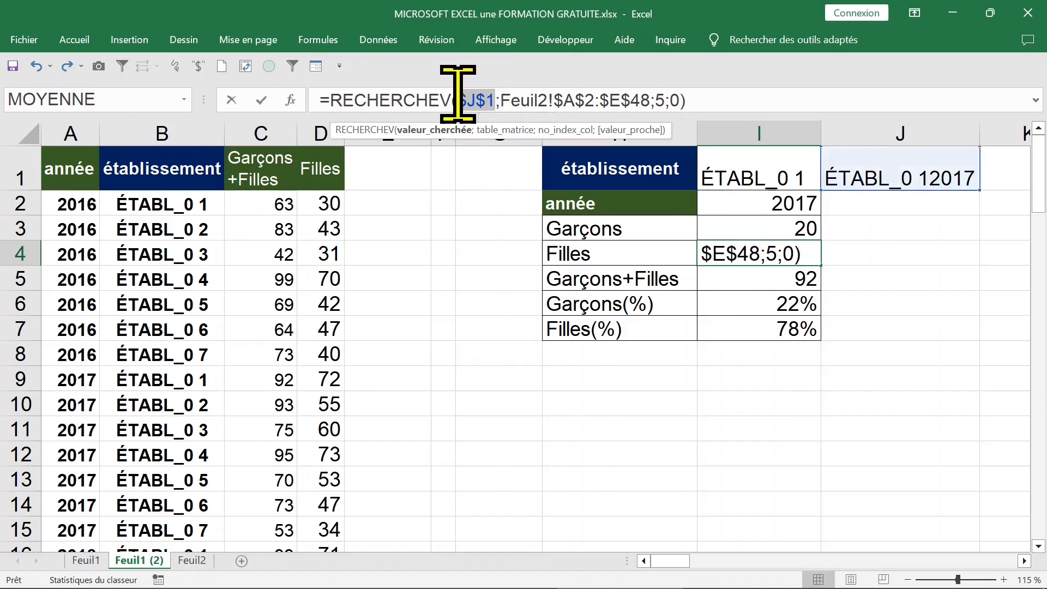
key("ctrl+v")
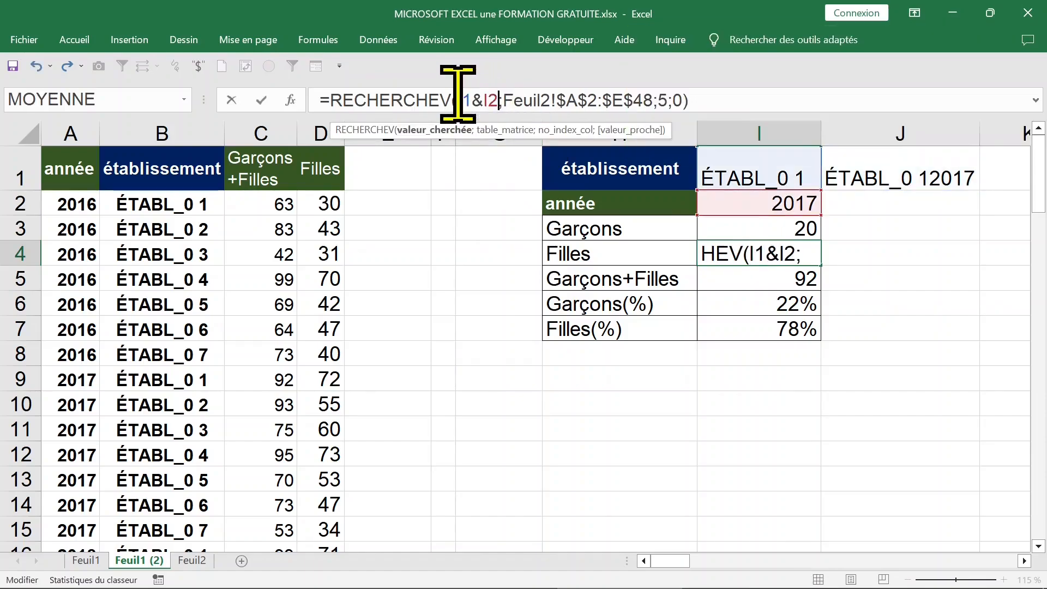
key("F4")
left_click_drag(473, 100, 462, 100)
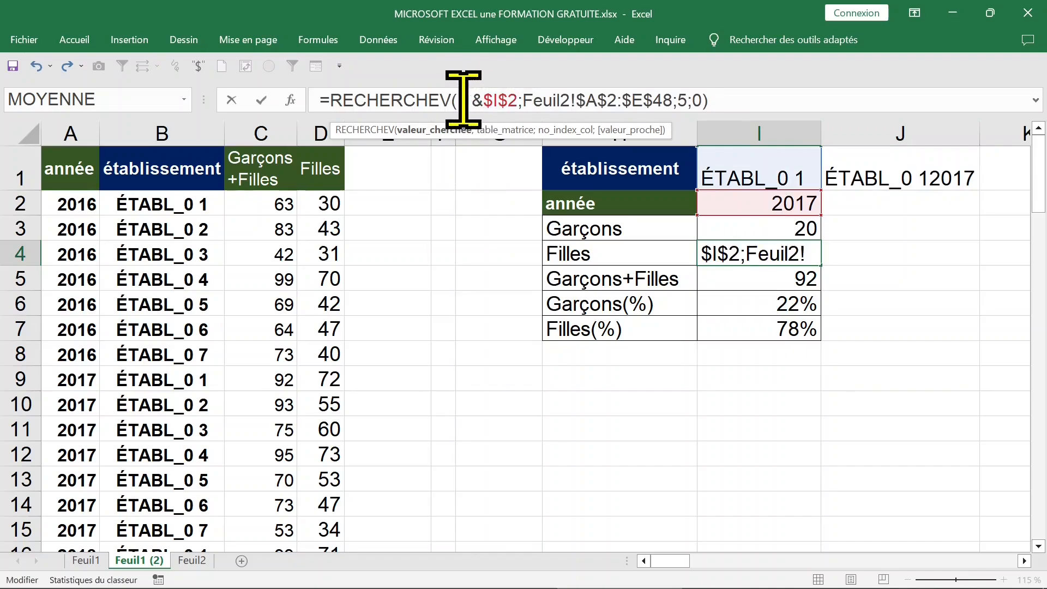
key("F4")
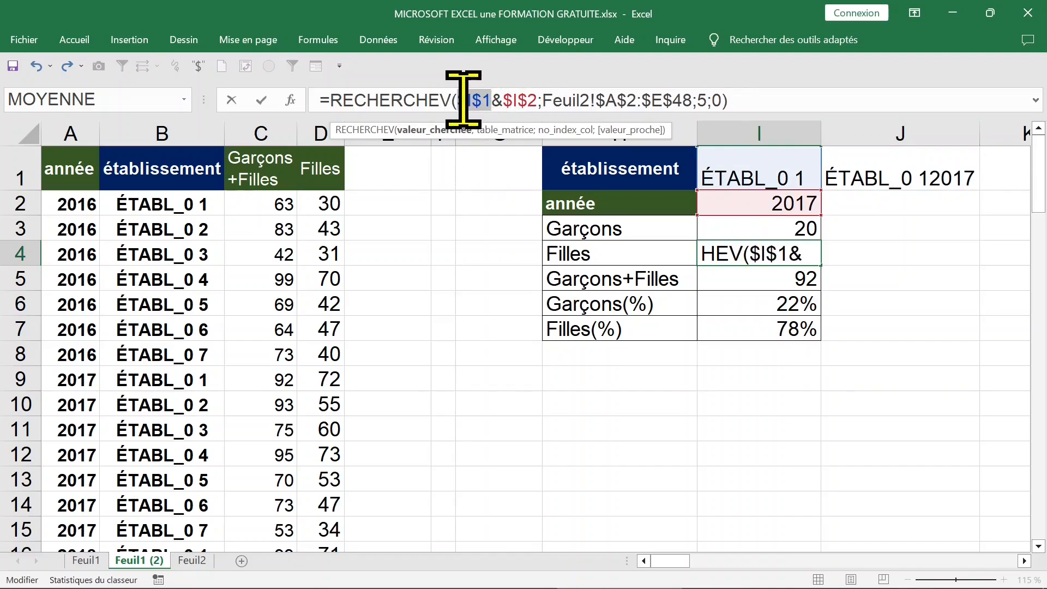
key("Return")
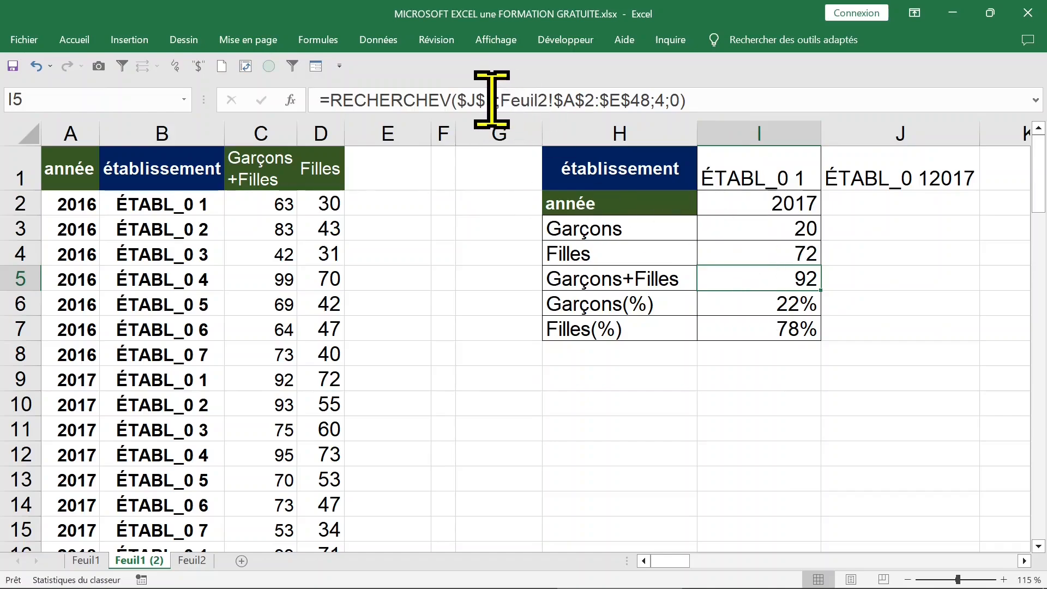
Replace $J$1 in the Garçons+Filles lookup in I5 with the absolute expression $I$1&$I$2
left_click_drag(494, 97, 457, 95)
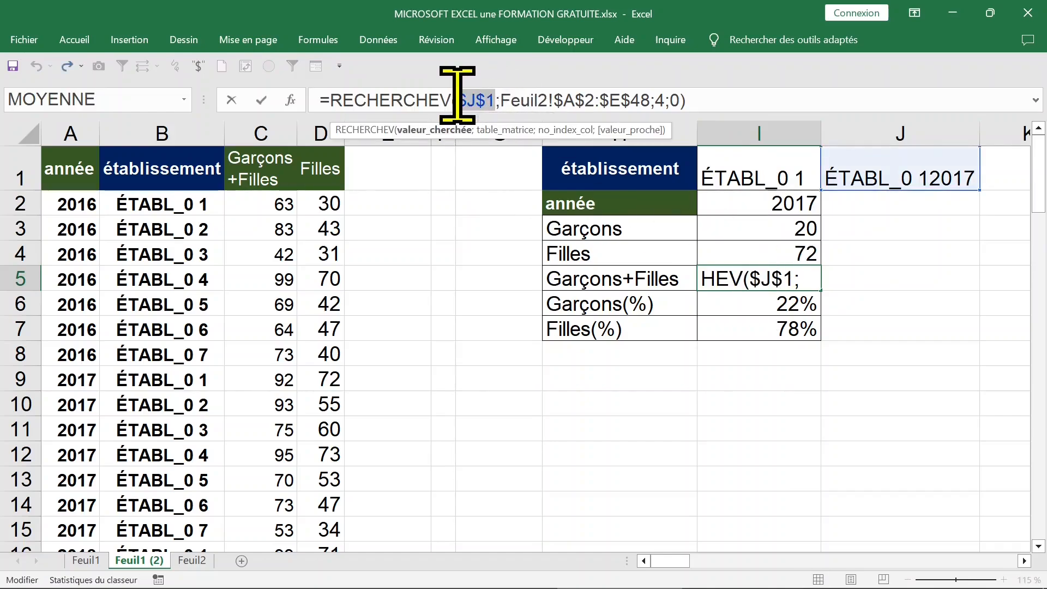
key("Delete")
type("I1&I2")
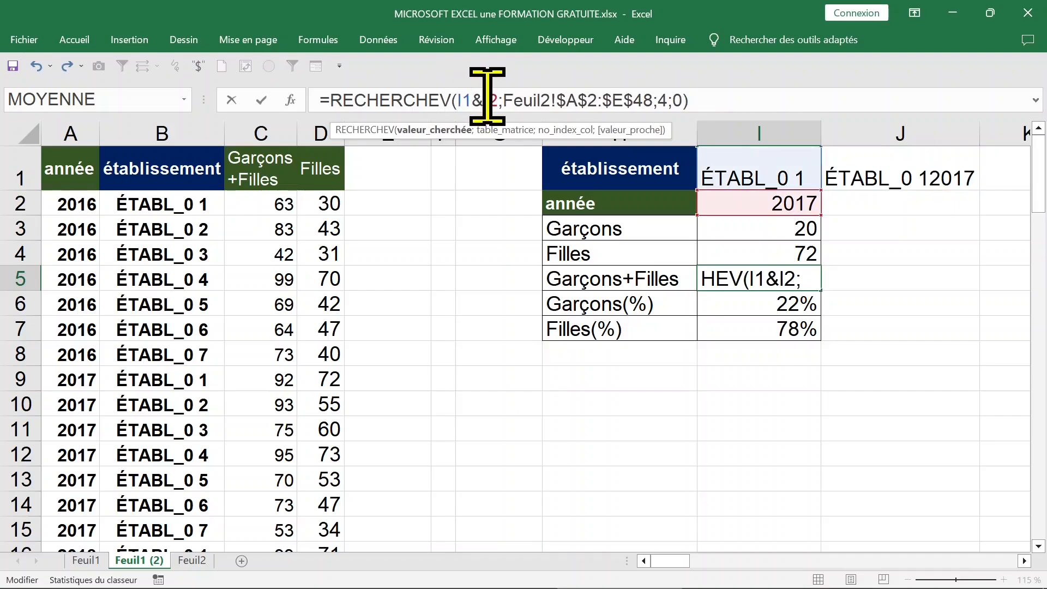
key("F4")
left_click(462, 96)
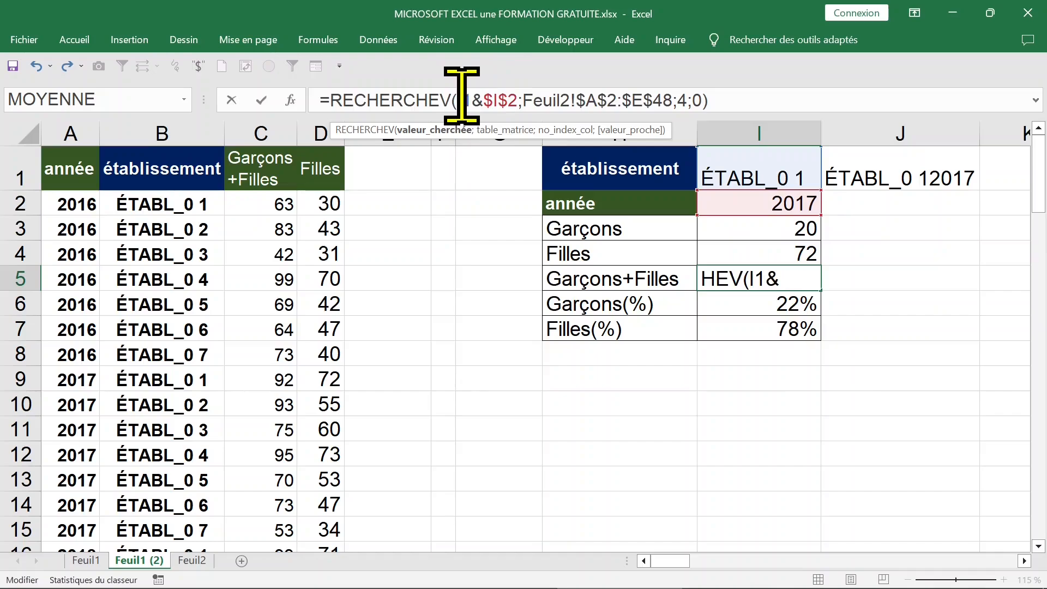
key("F4")
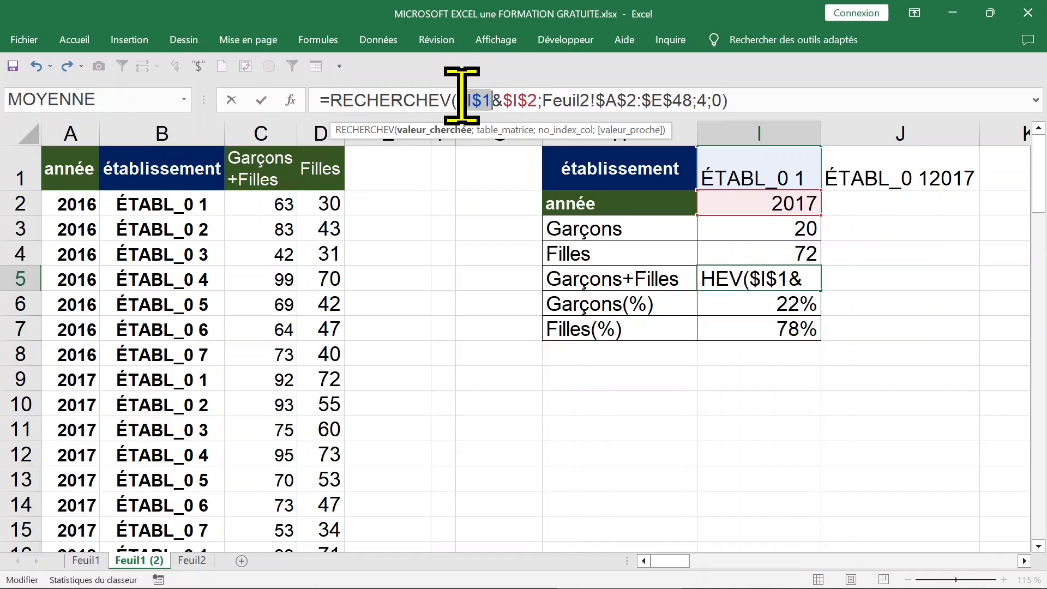
key("Return")
Delete the combined key formula from helper cell J1
left_click(902, 164)
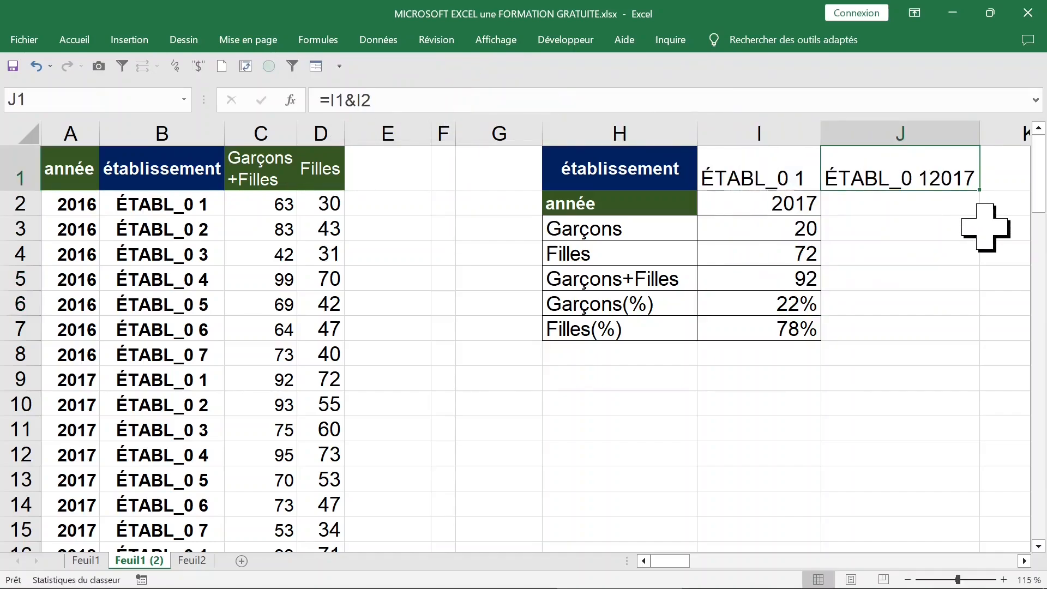
key("Delete")
key("Left")
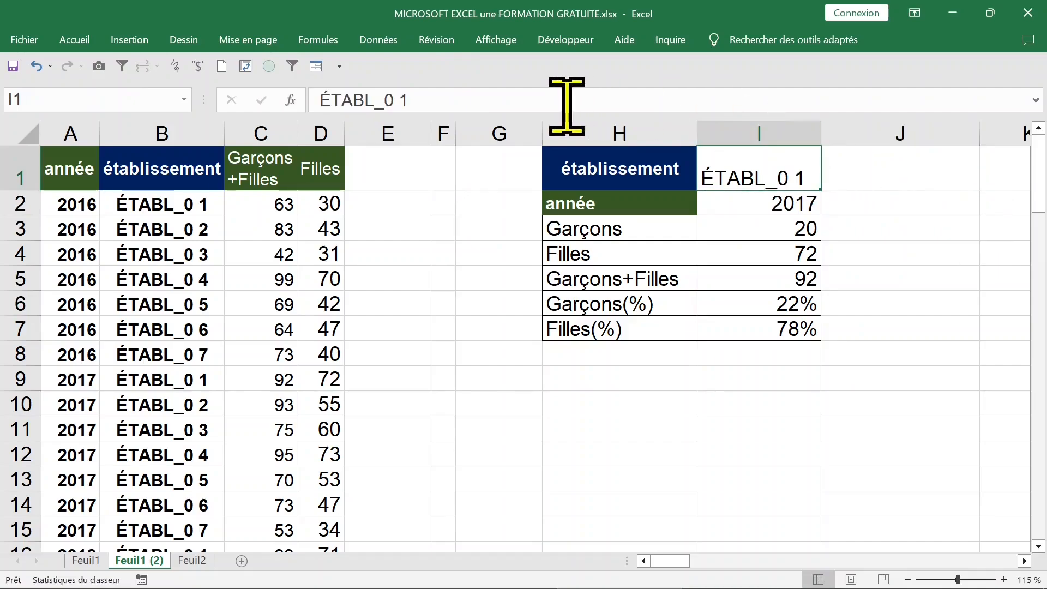
Test the lookup by setting the établissement in I1 to ÉTABL_0 2 and compare the summary with its 2017 row in the source data
left_click(447, 92)
key("BackSpace")
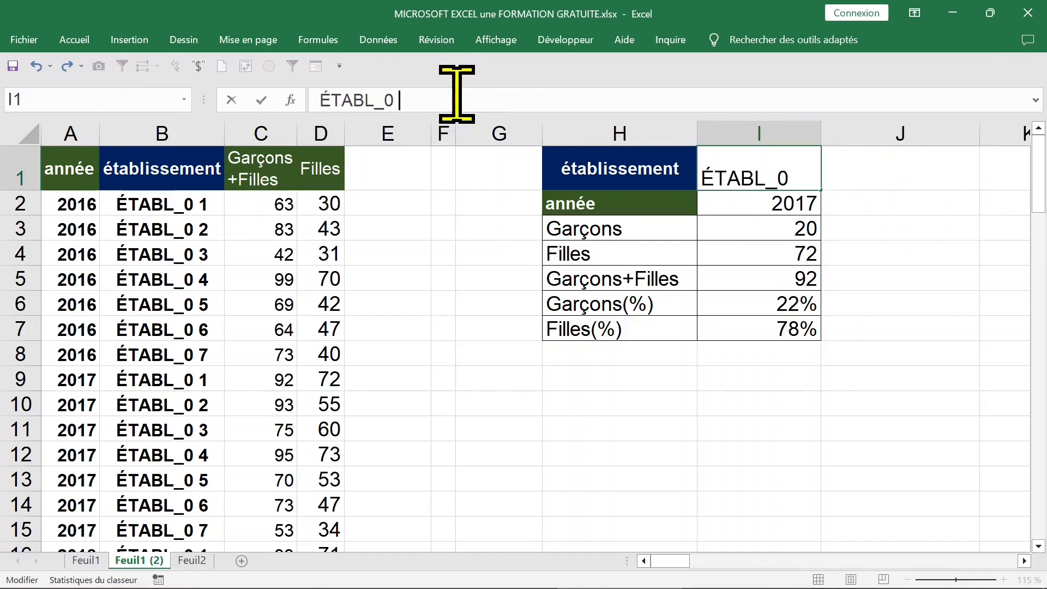
type("2")
key("Return")
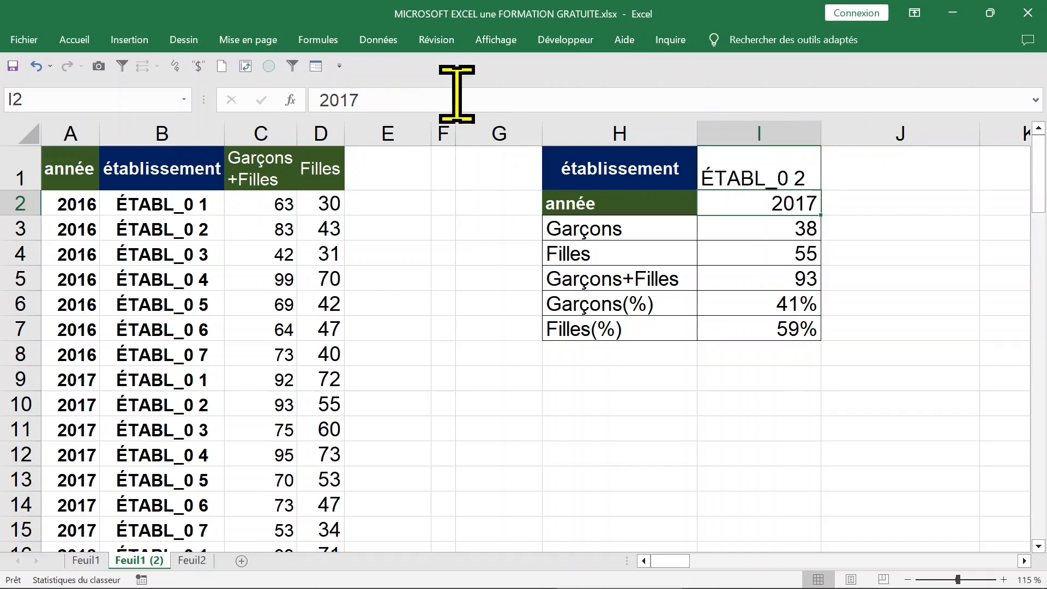
left_click(179, 407)
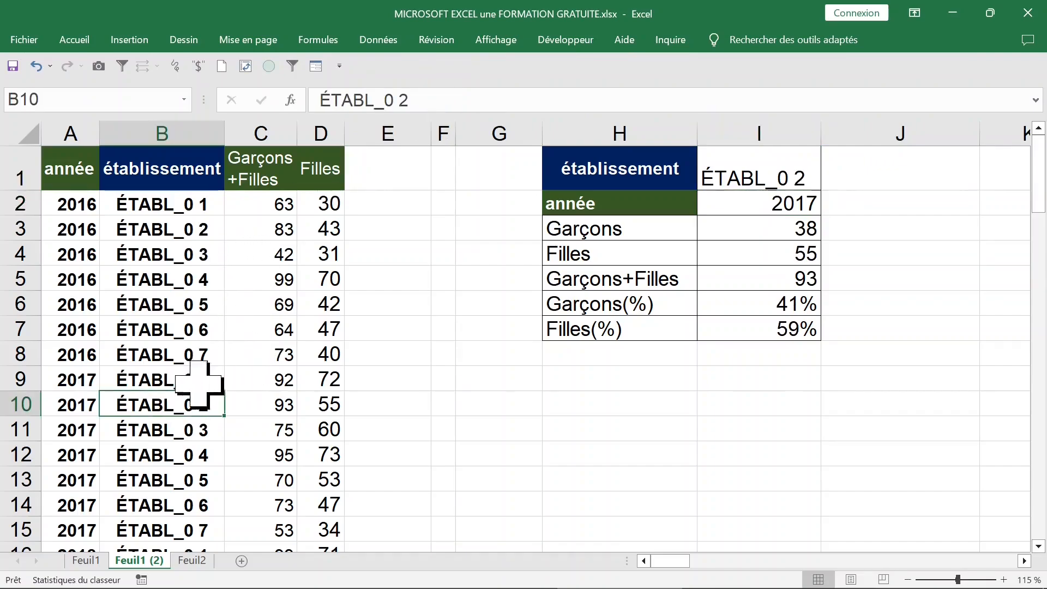
left_click_drag(82, 404, 299, 406)
Set the summary criteria to établissement ÉTABL_0 1 in I1 and année 2016 in I2
left_click(758, 169)
left_click(456, 100)
key("BackSpace")
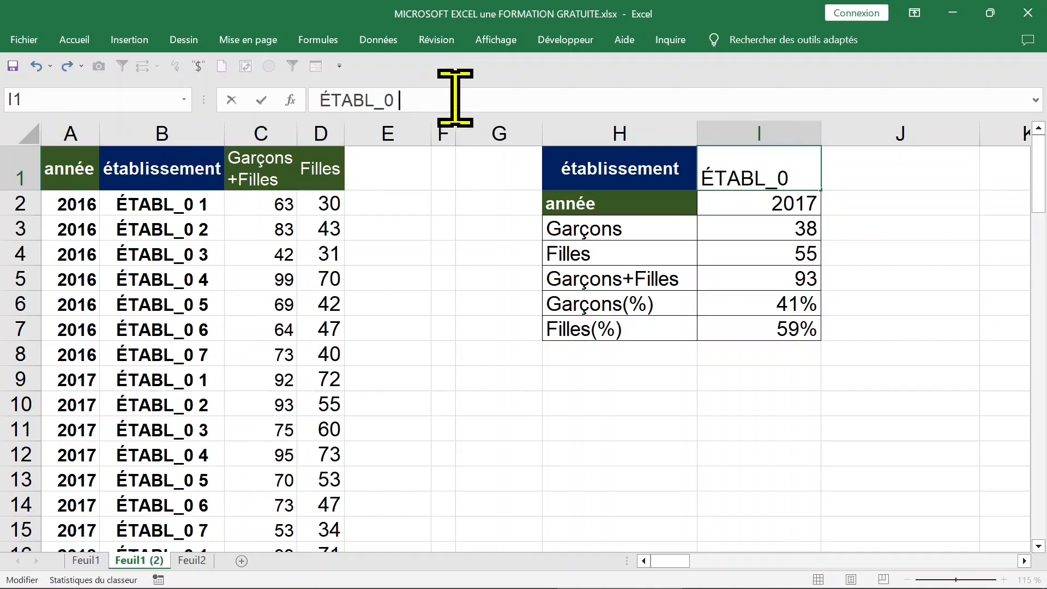
type("1")
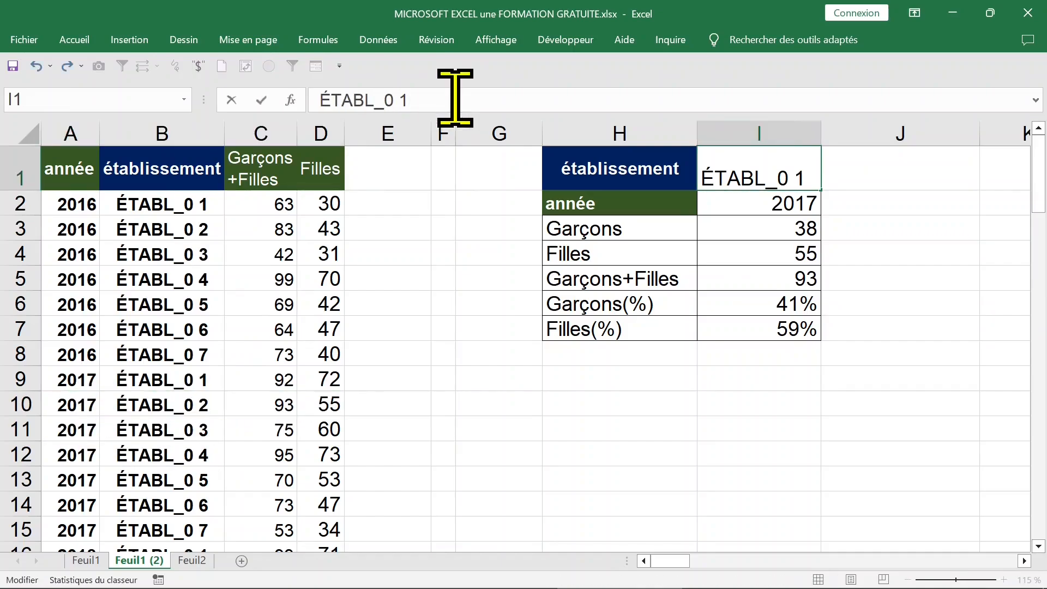
left_click(799, 207)
type("2016")
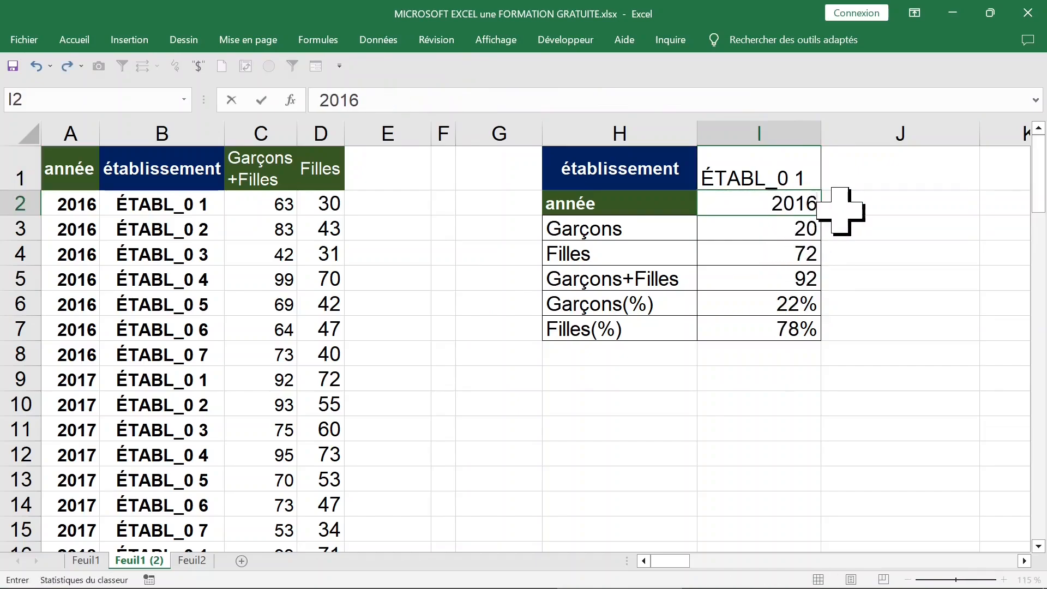
key("Return")
Compare the source figures in C2:D2 with the summary's Garçons, Filles, total and percentage results
left_click_drag(276, 199, 327, 203)
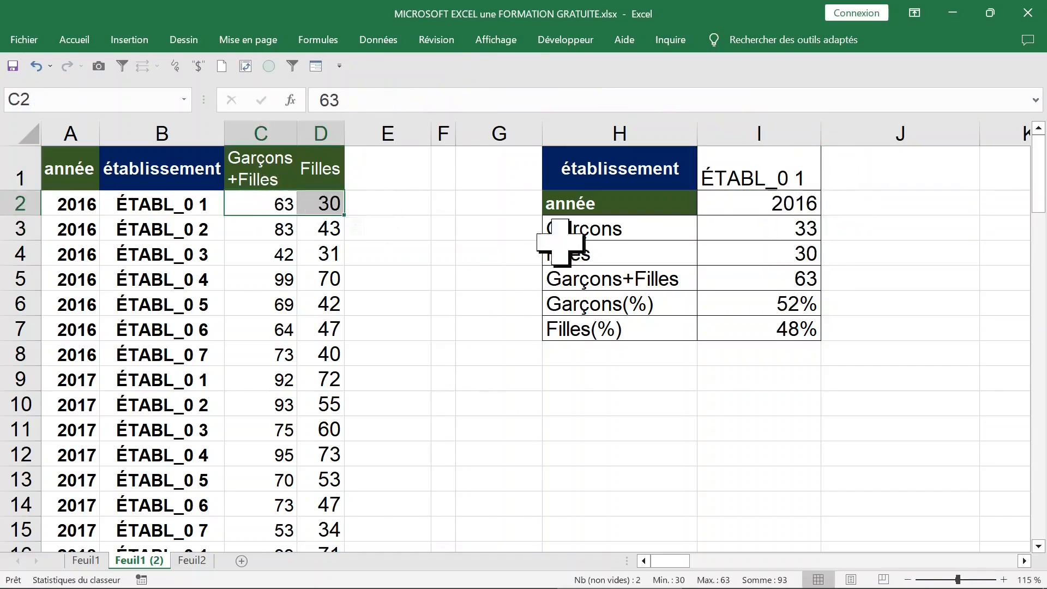
left_click(630, 229)
left_click(657, 255)
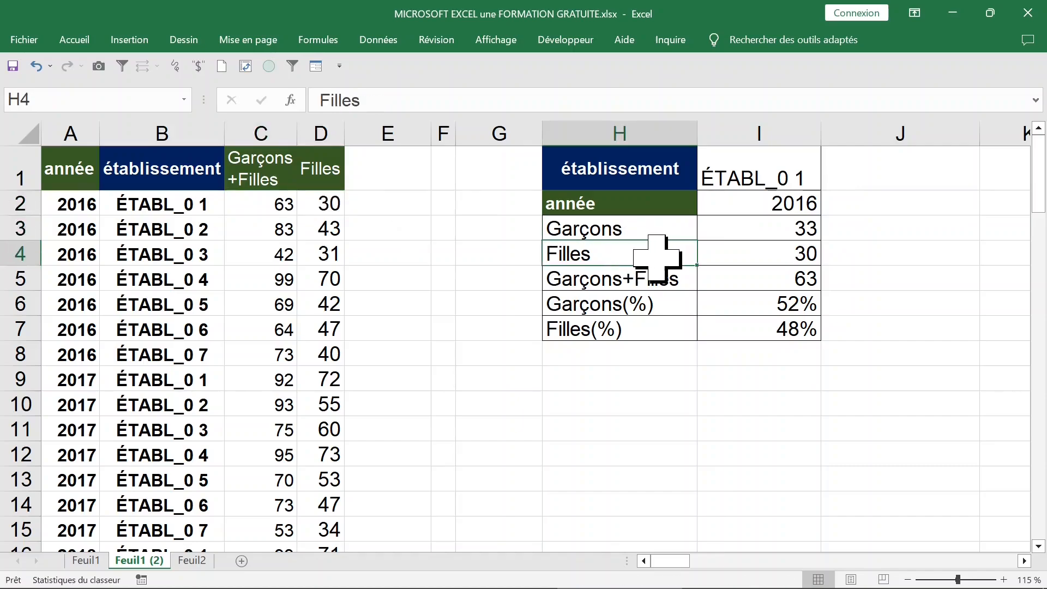
left_click(668, 278)
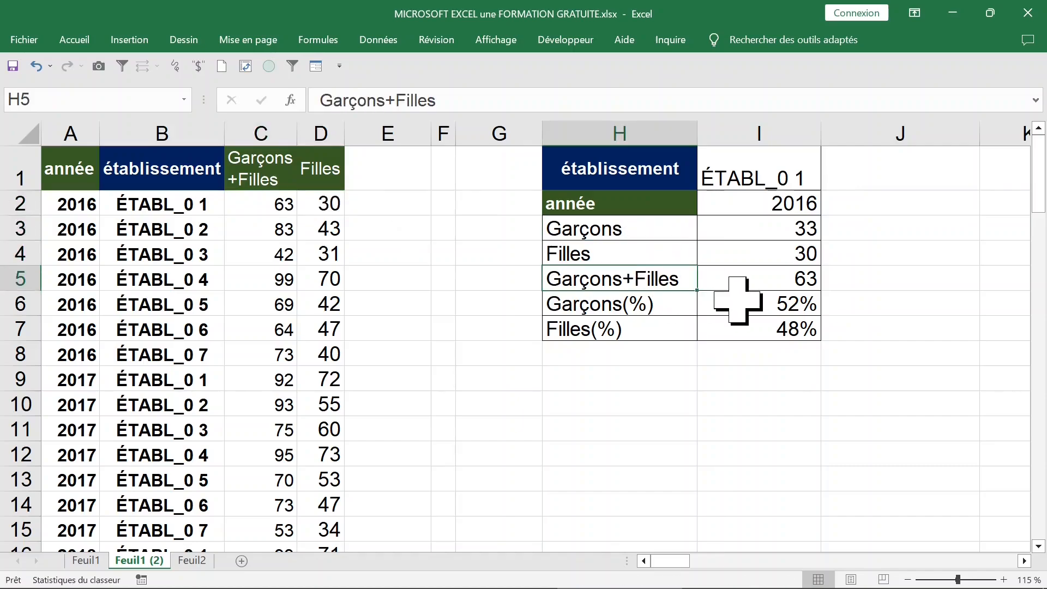
left_click(677, 303)
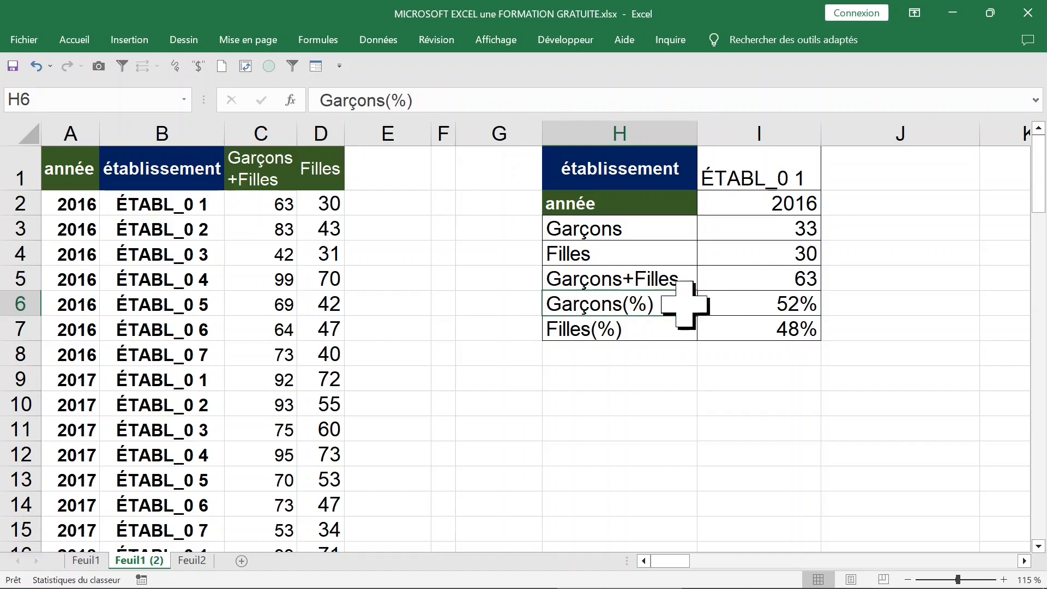
left_click(764, 304)
left_click(760, 327)
left_click(750, 202)
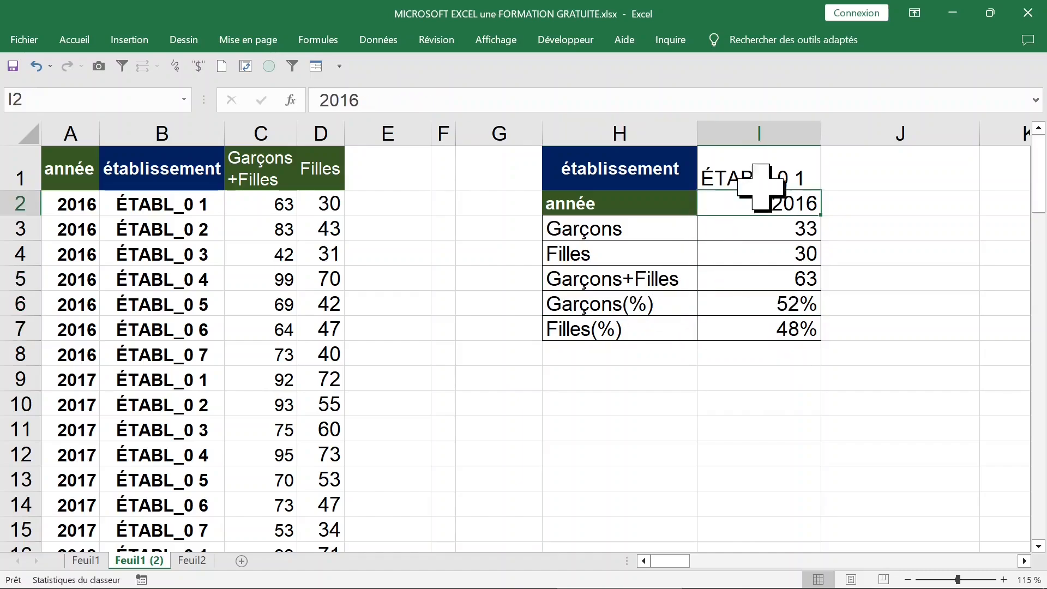
left_click(762, 180)
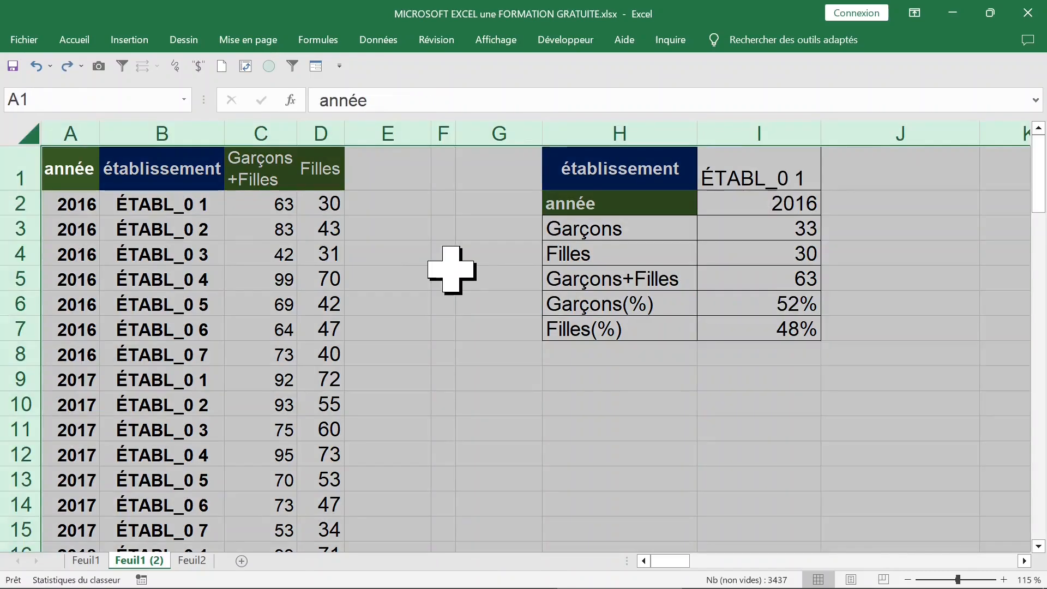
Try adding an extra space before the 1 in ÉTABL_0 1 in I1 to see its effect on the lookups, and undo it
left_click(747, 185)
double_click(790, 173)
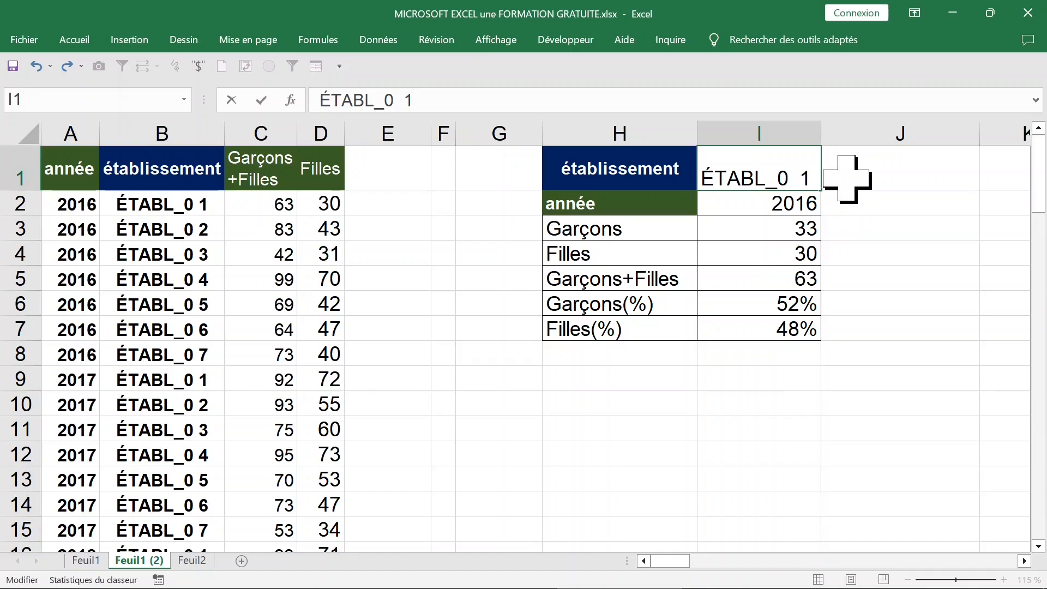
key("Return")
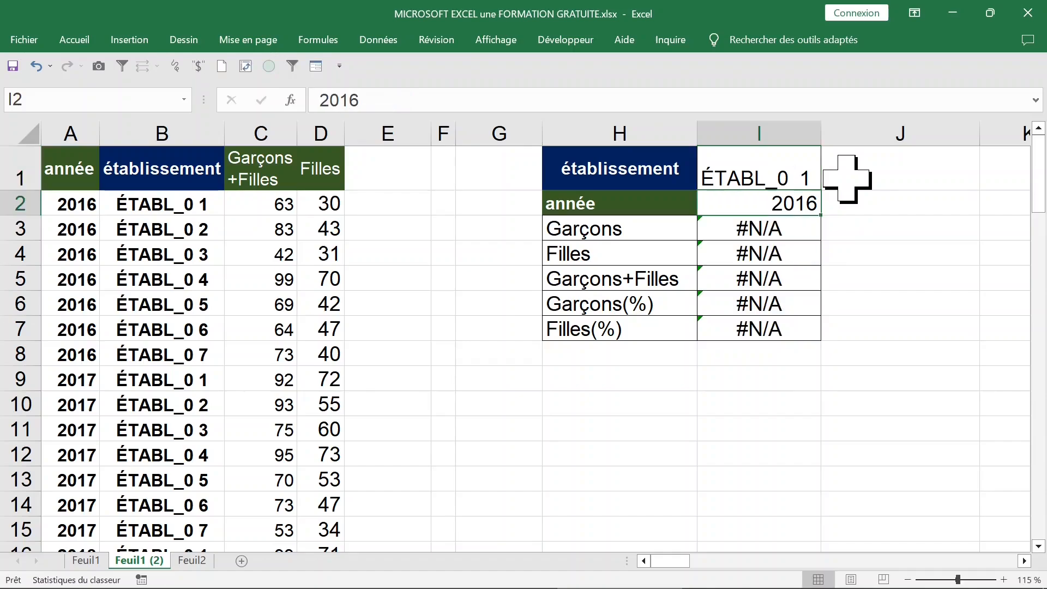
key("ctrl+z")
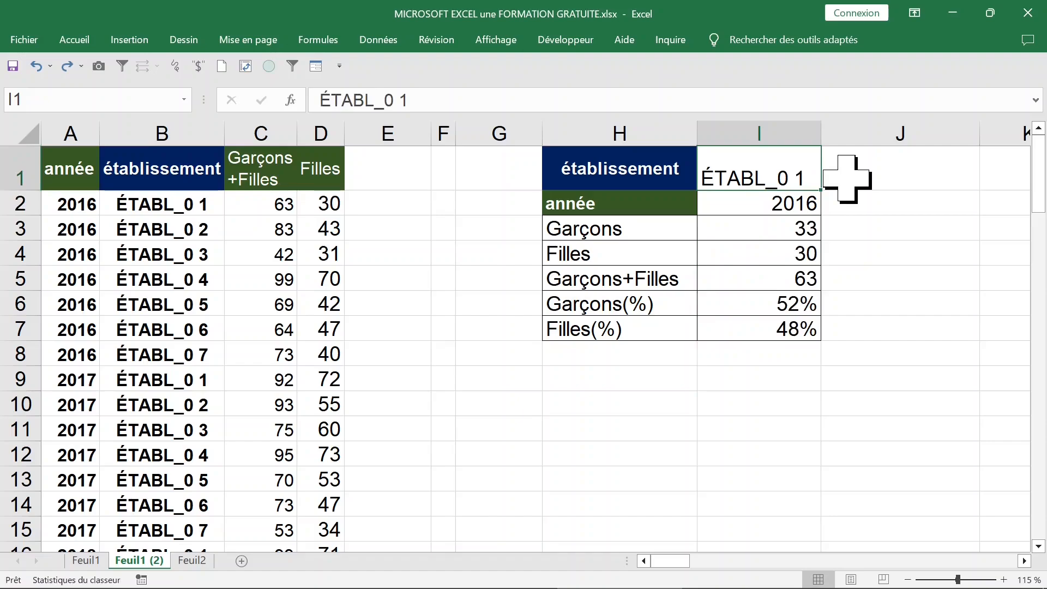
Clear the établissement in I1 and start a data validation rule for the cell that allows Liste entries
key("Delete")
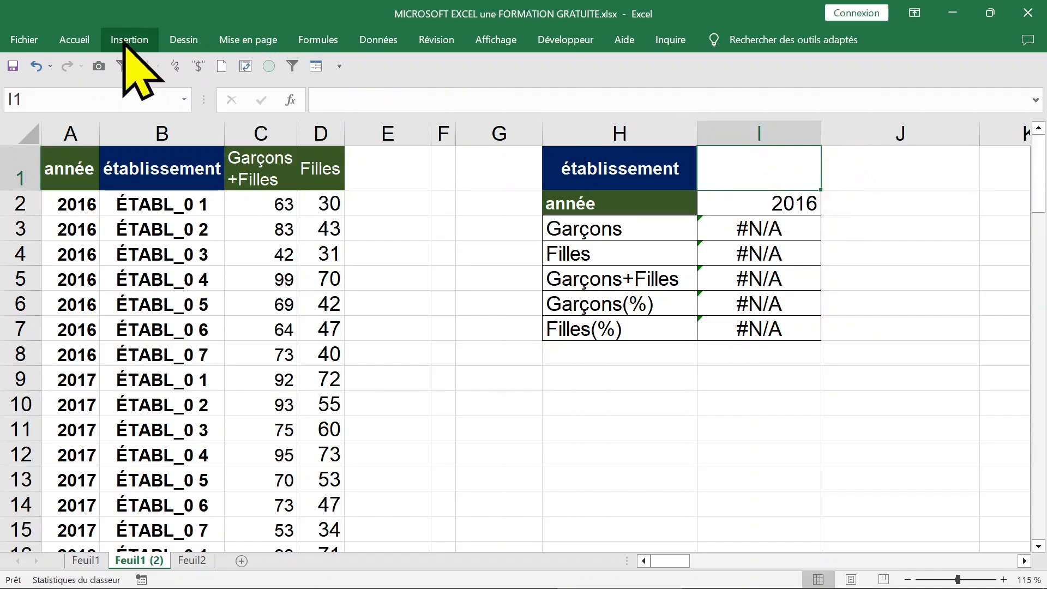
left_click(372, 41)
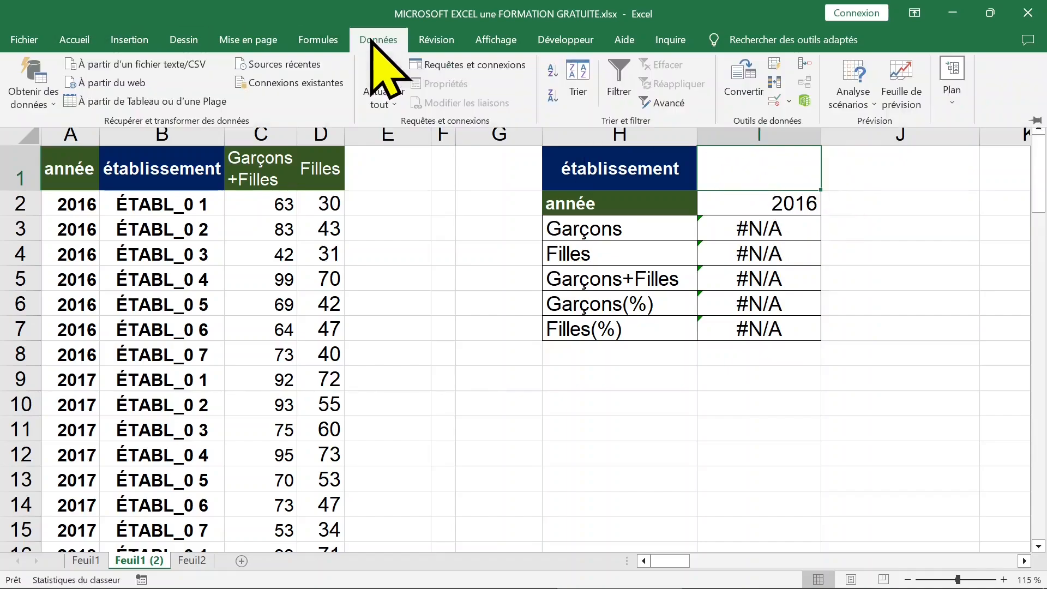
left_click(775, 101)
left_click(484, 264)
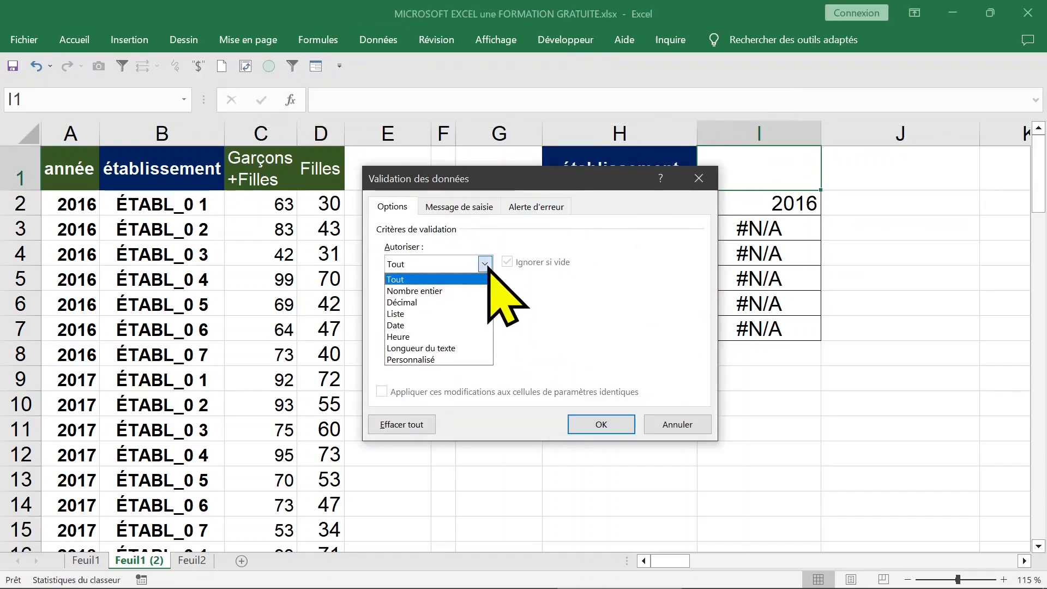
left_click(486, 312)
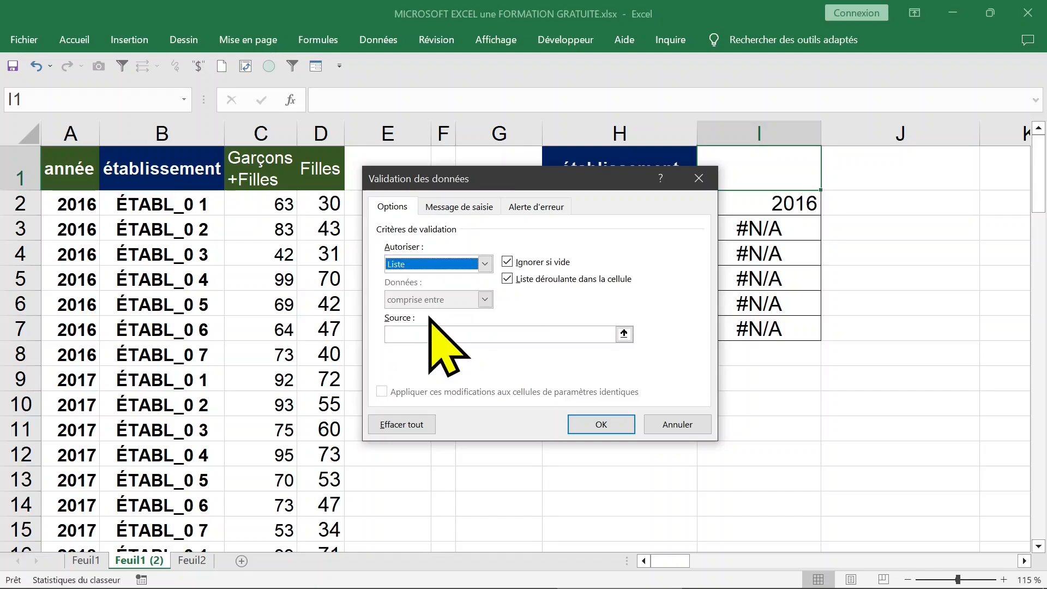
Set the validation list's source to the établissement names in =$O$1:$O$14 and apply the rule
left_click(624, 334)
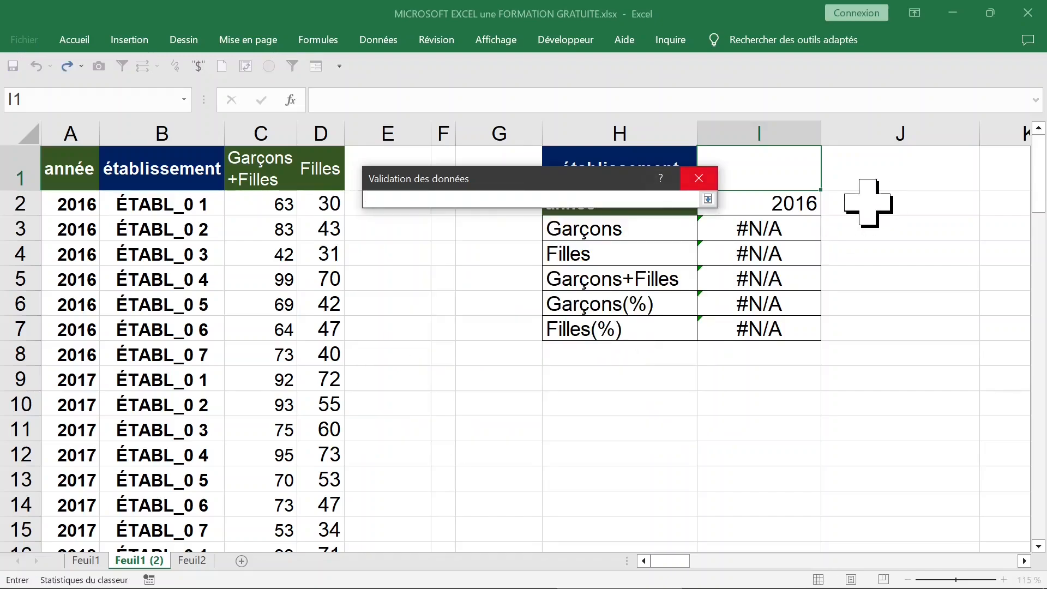
left_click(895, 203)
key("Right")
key("Right")
key("Right")
key("Right")
key("Right")
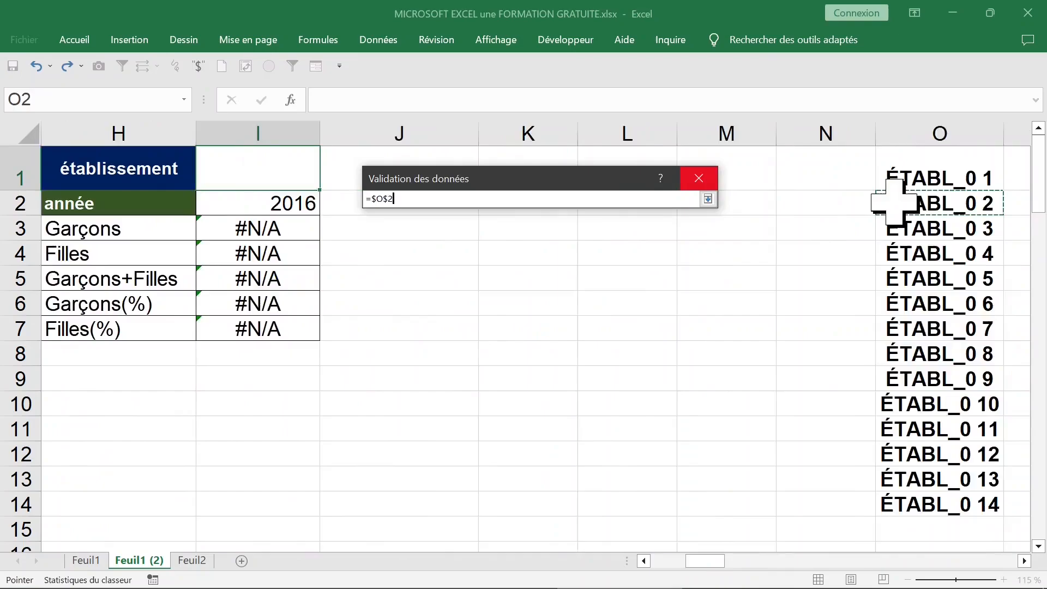
key("Up")
left_click_drag(523, 159, 439, 155)
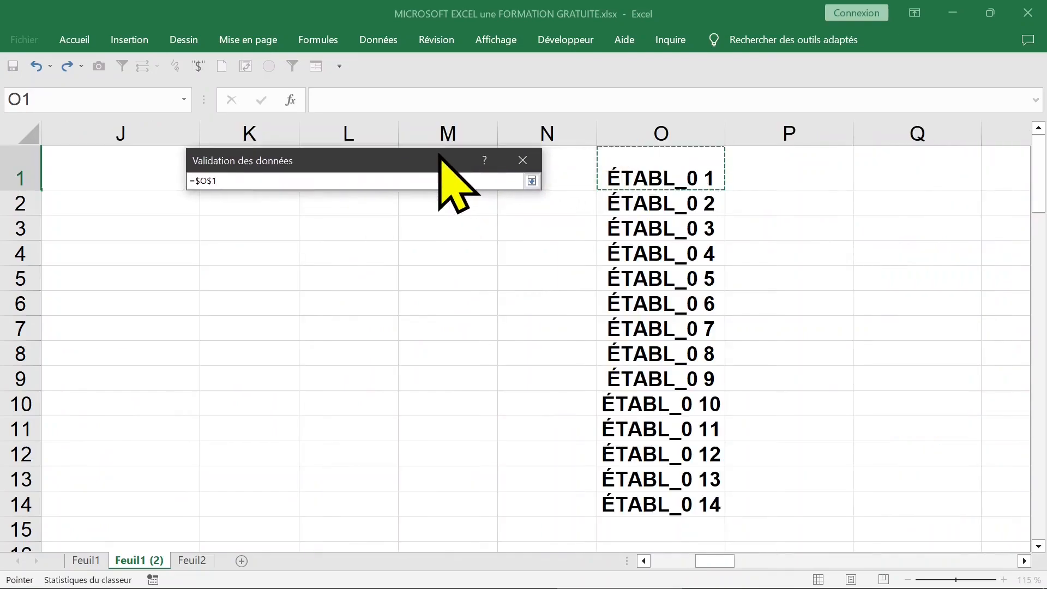
key("ctrl+shift+Down")
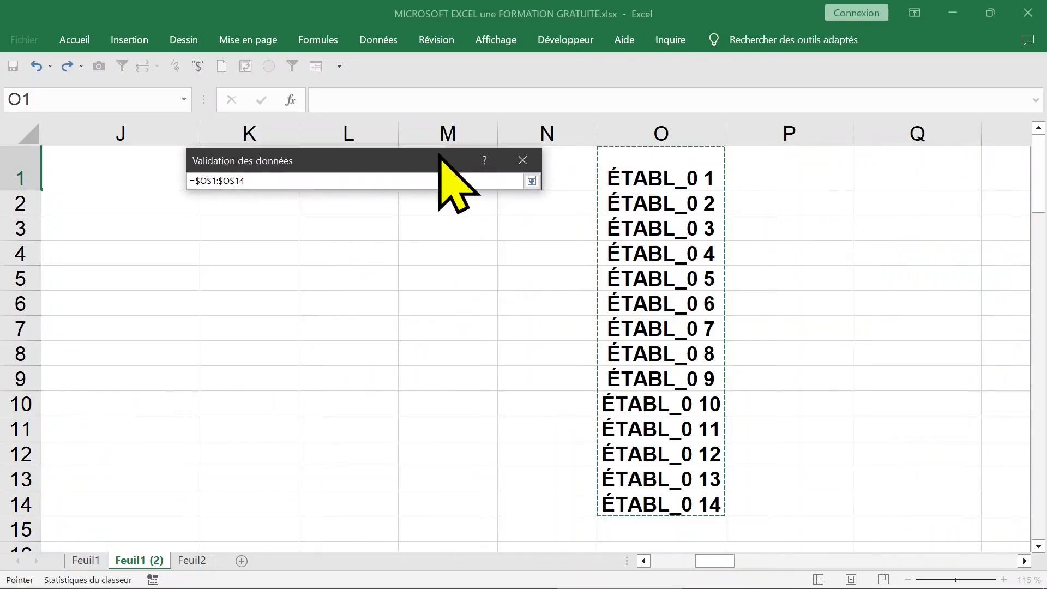
key("Return")
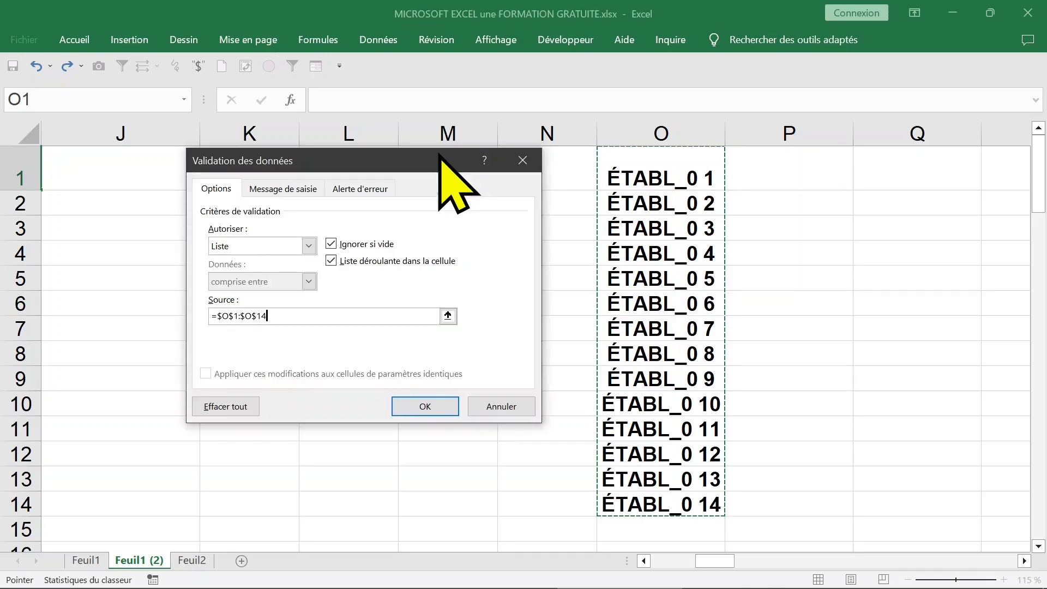
key("Return")
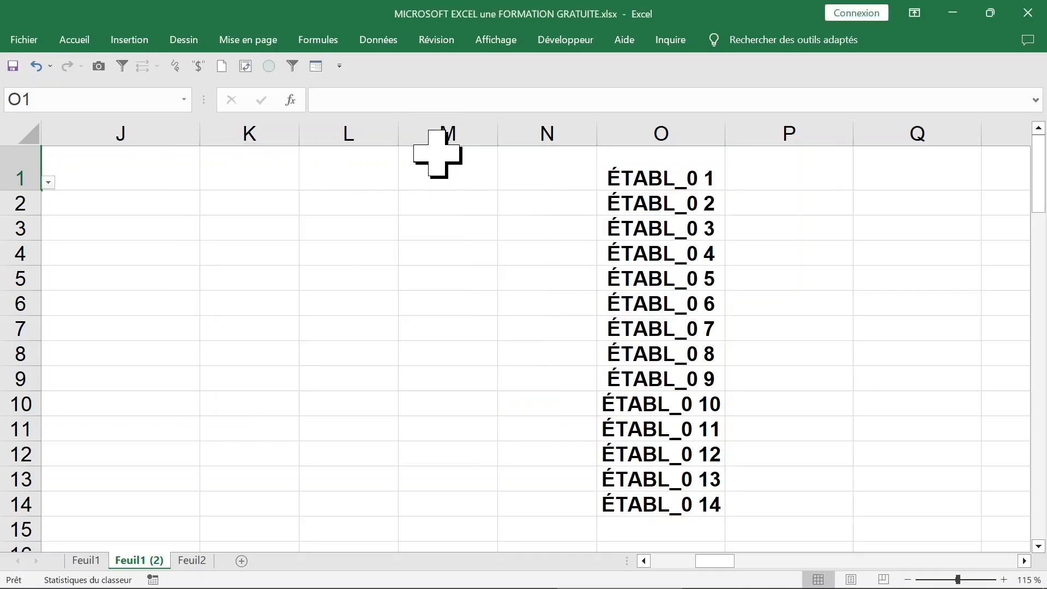
Choose ÉTABL_0 2 from the new drop-down list in I1 and select the année cell I2
key("ctrl+Home")
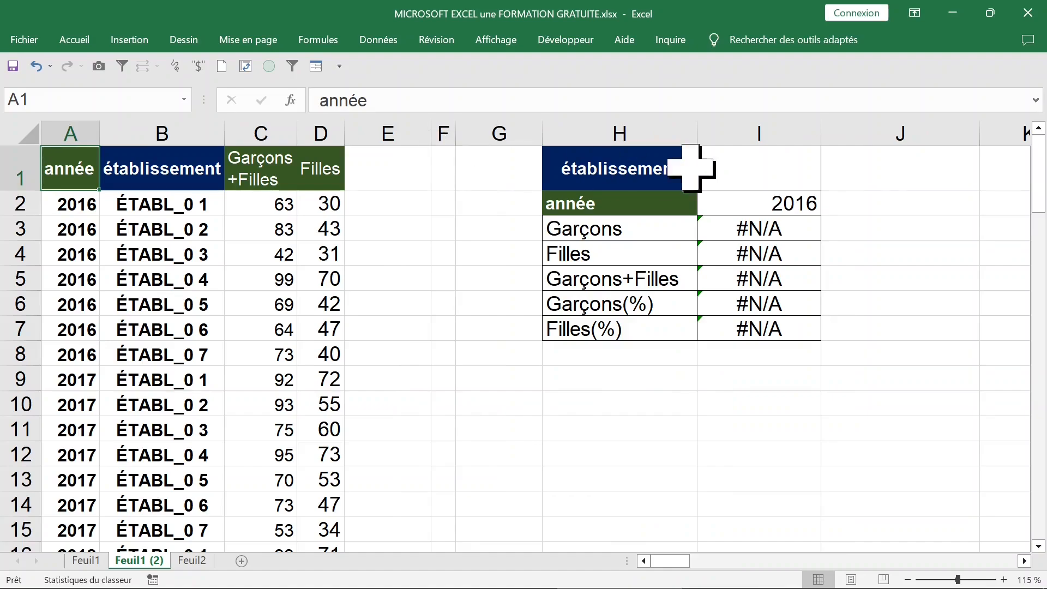
left_click(744, 165)
left_click(828, 182)
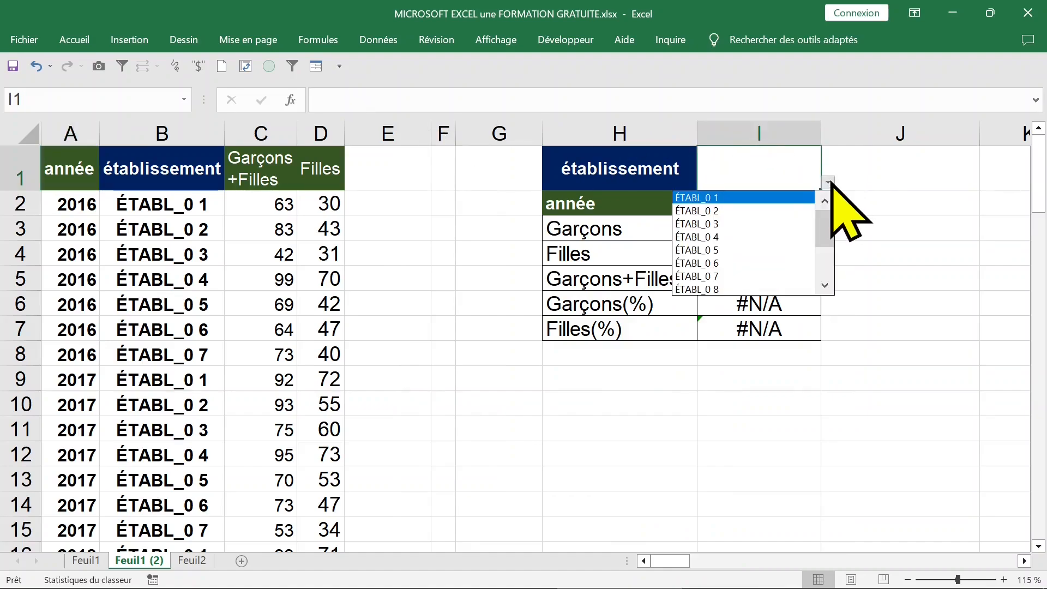
left_click(731, 211)
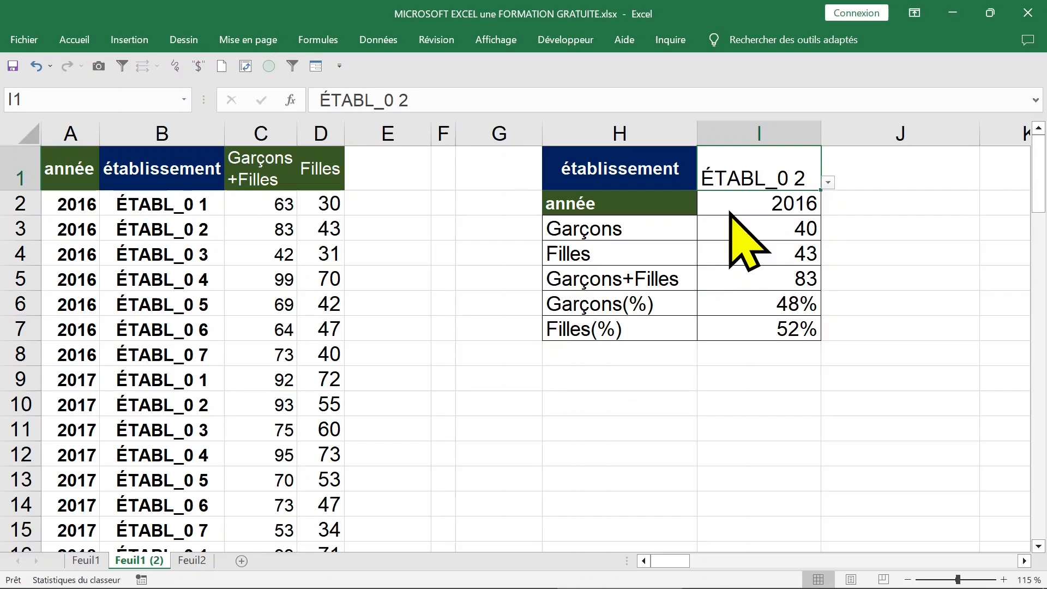
left_click(764, 209)
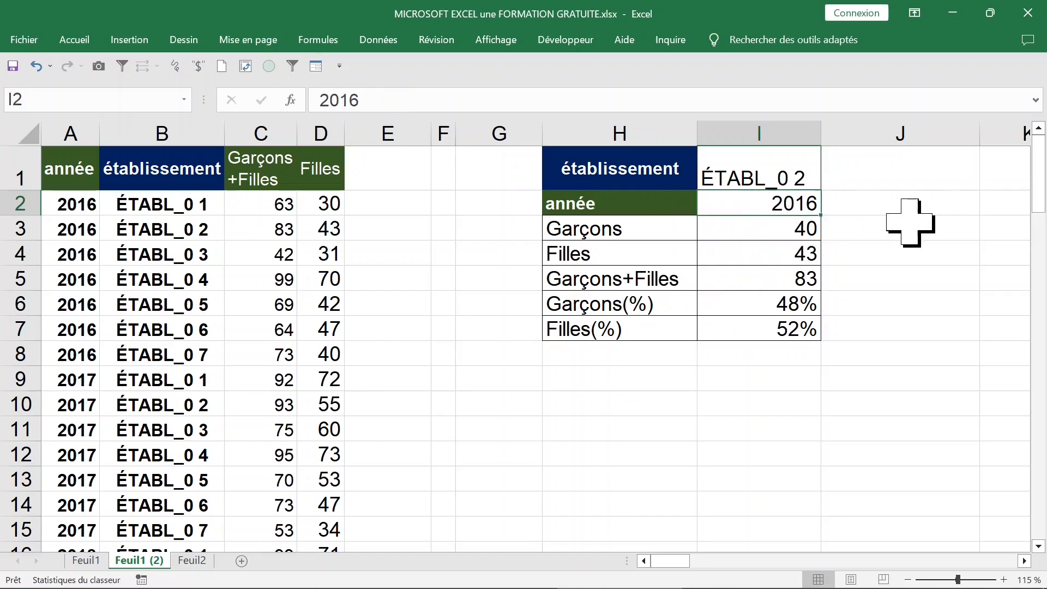
Choose ÉTABL_0 14 from the drop-down list in I1 and check the Garçons and Garçons+Filles results against the 2016 rows
left_click(816, 174)
left_click(828, 182)
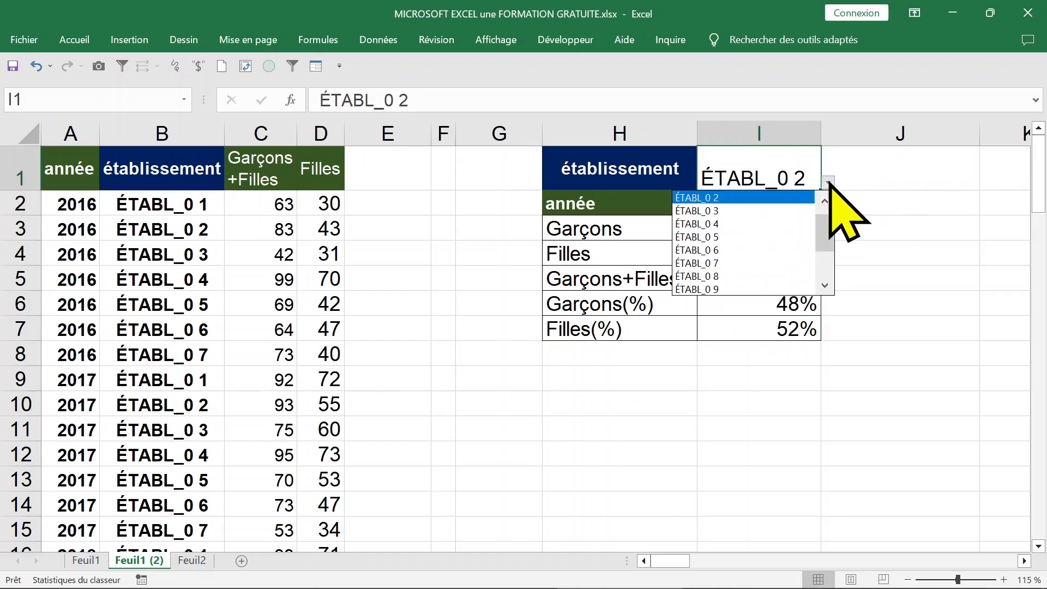
left_click_drag(829, 231, 829, 277)
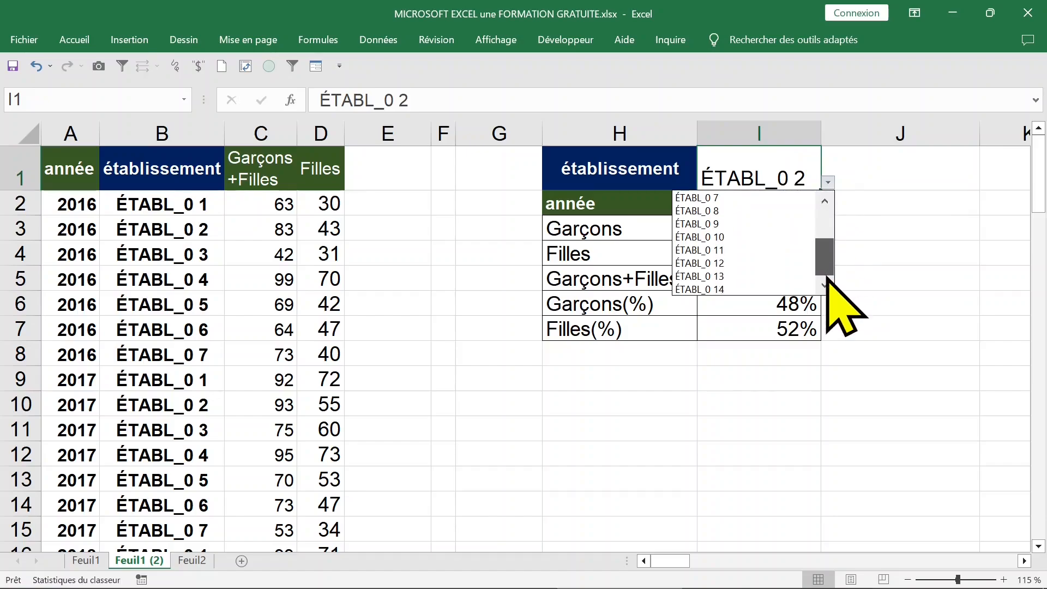
left_click(731, 289)
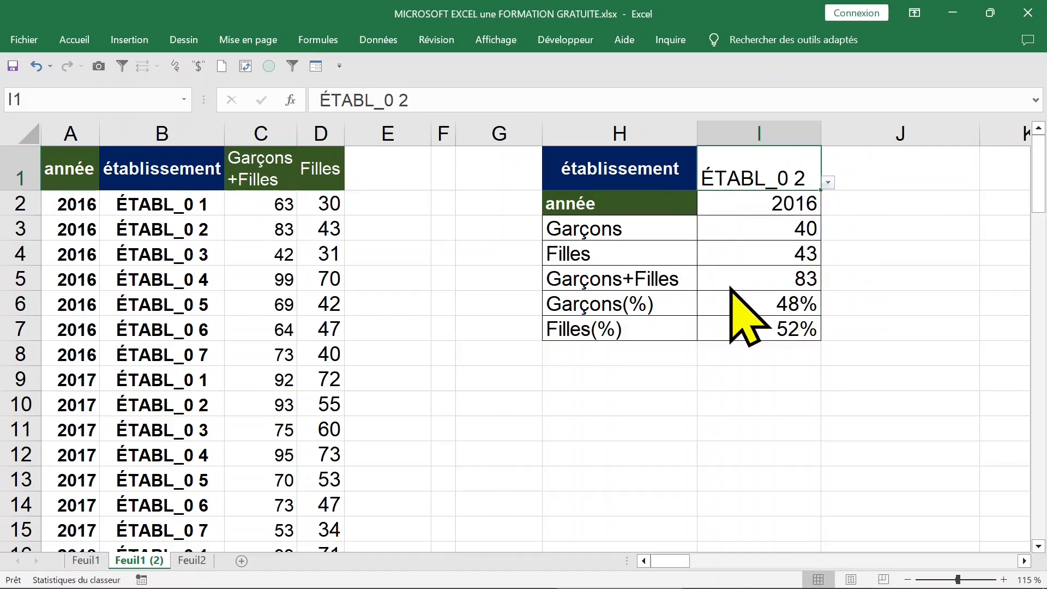
left_click(799, 203)
left_click(781, 232)
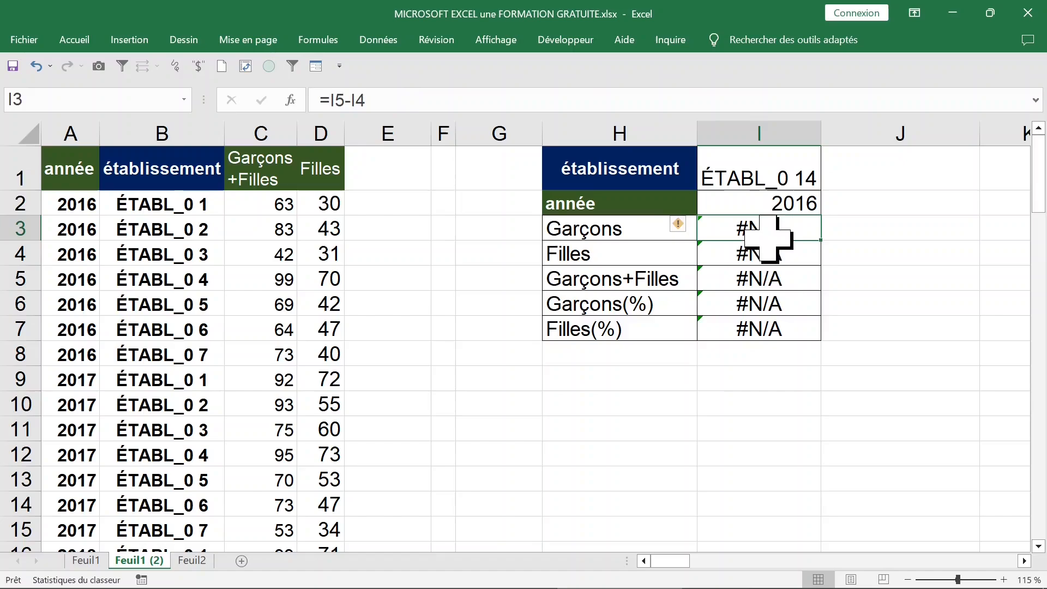
left_click(761, 278)
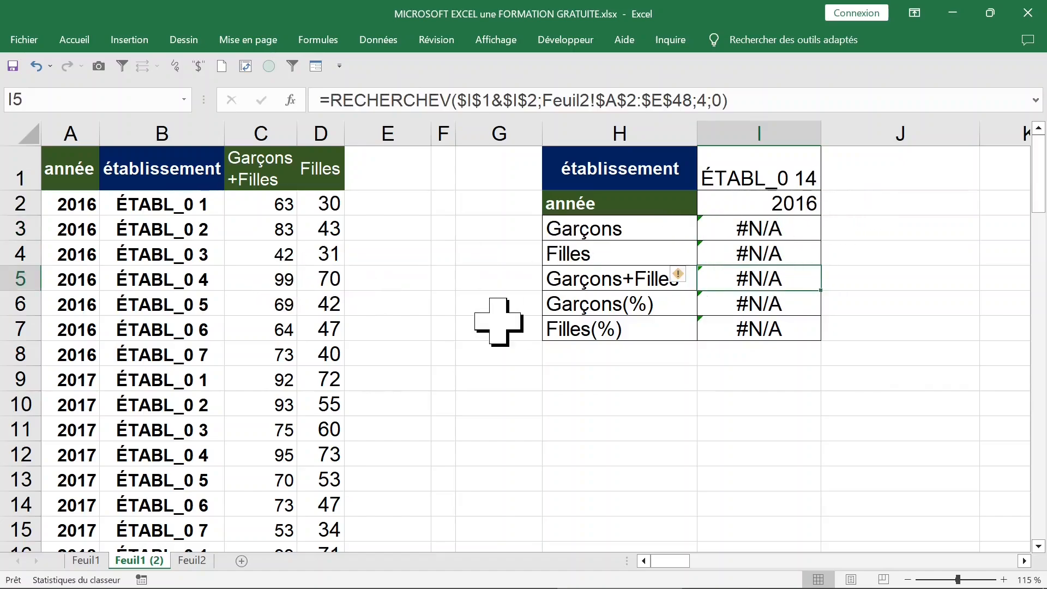
left_click_drag(86, 210, 70, 354)
left_click(788, 232)
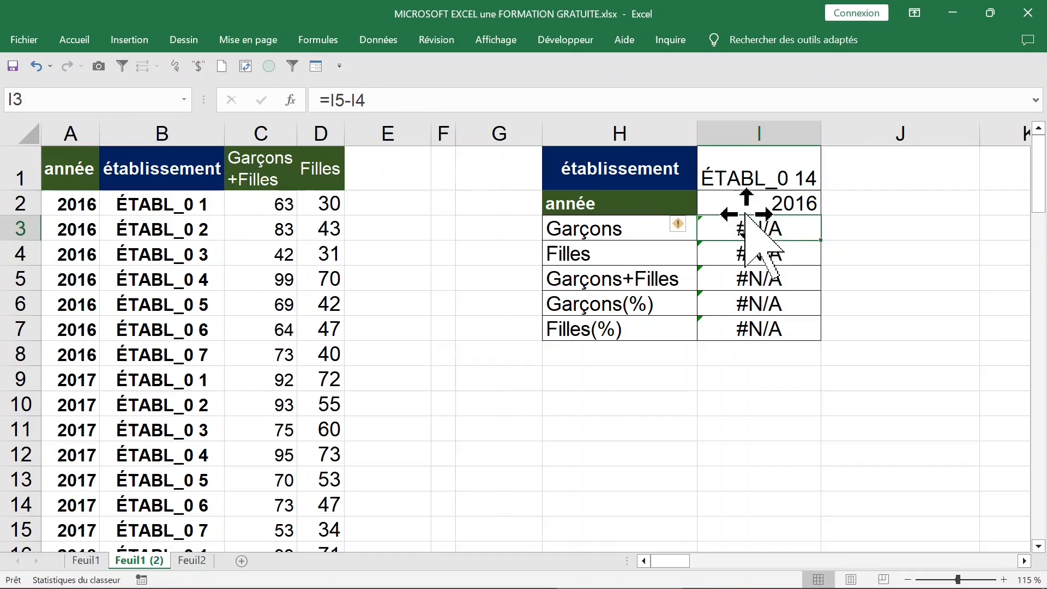
Wrap the Filles lookup in I4 with SIERREUR to return empty text on error: =SIERREUR(RECHERCHEV($I$1&$I$2;Feuil2!$A$2:$E$48;5;0);"")
left_click(759, 252)
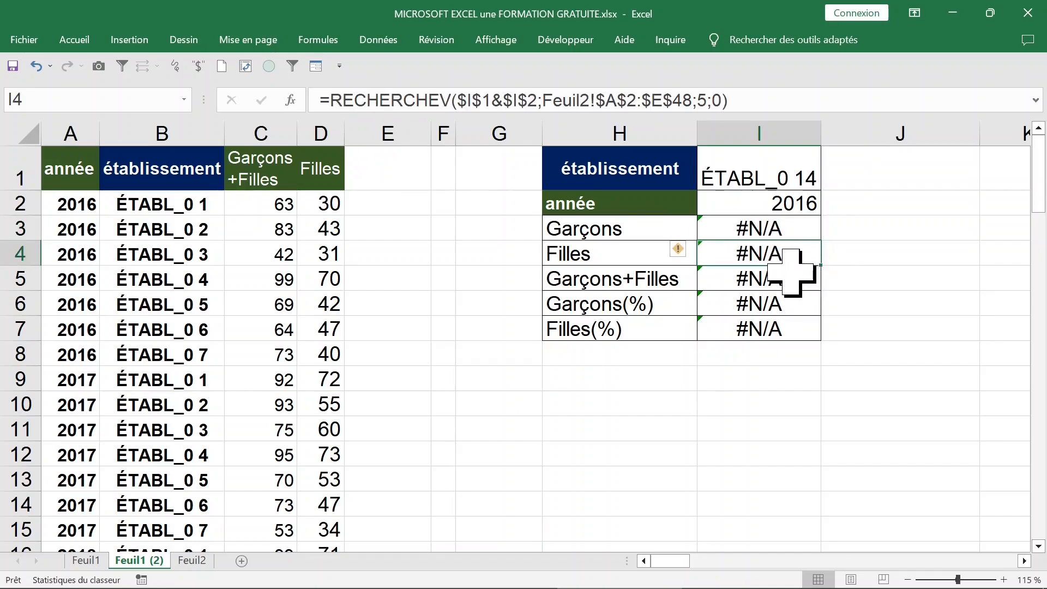
left_click_drag(334, 99, 830, 105)
key("ctrl+c")
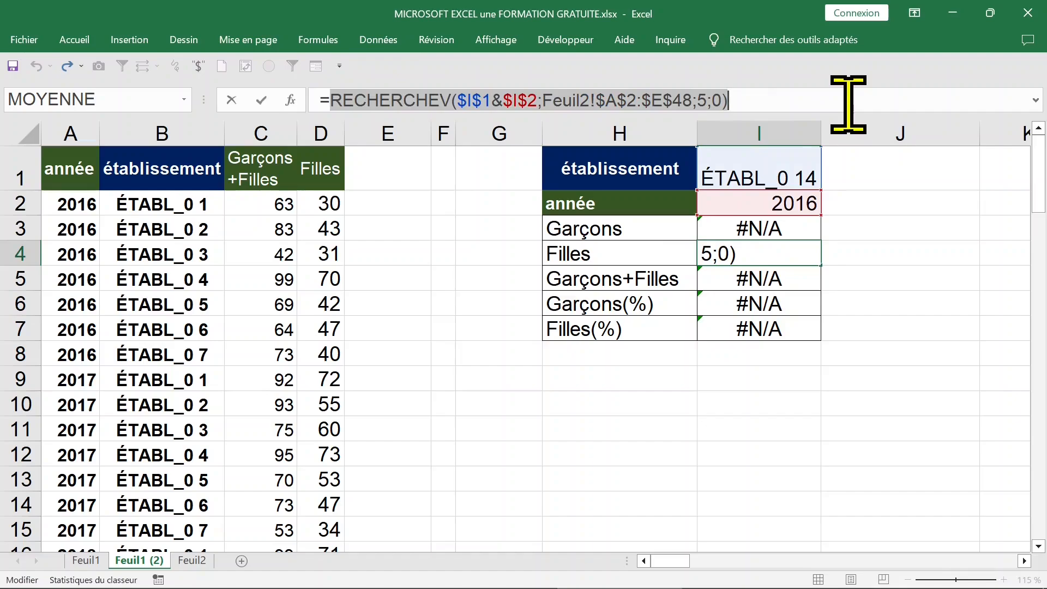
key("BackSpace")
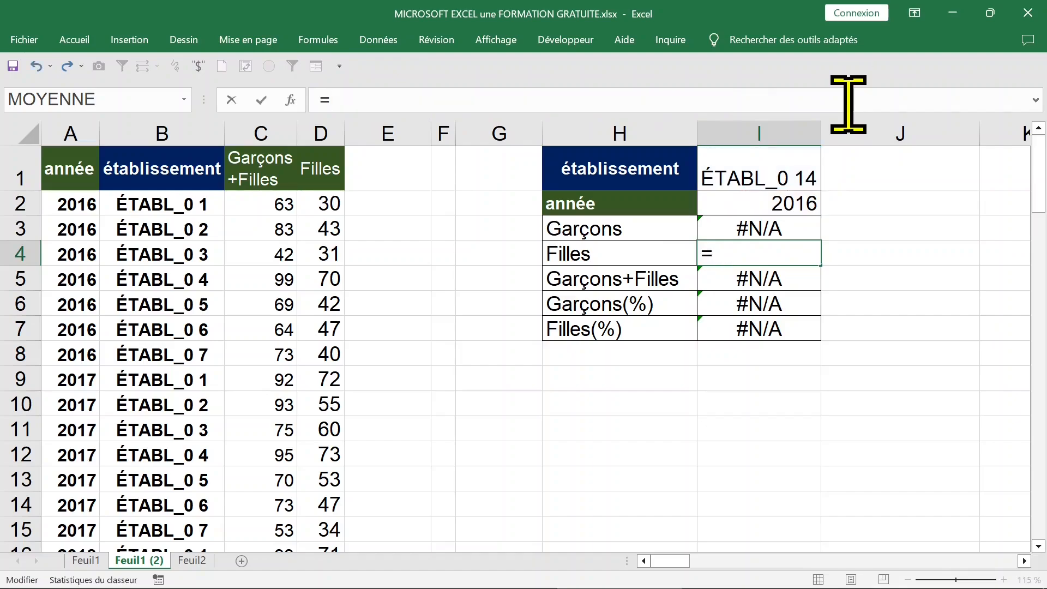
type("sierre")
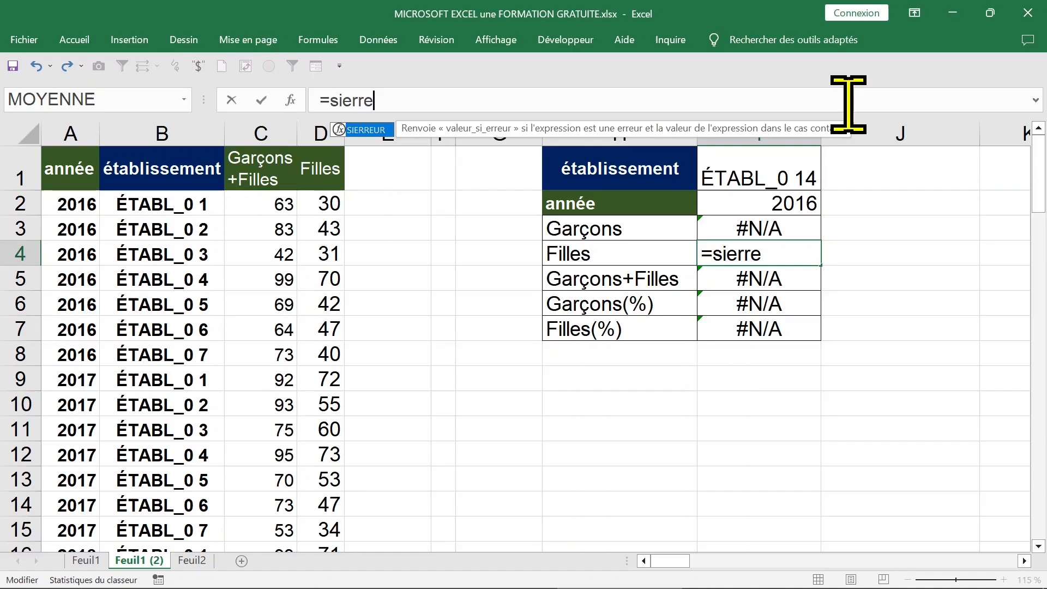
key("Tab")
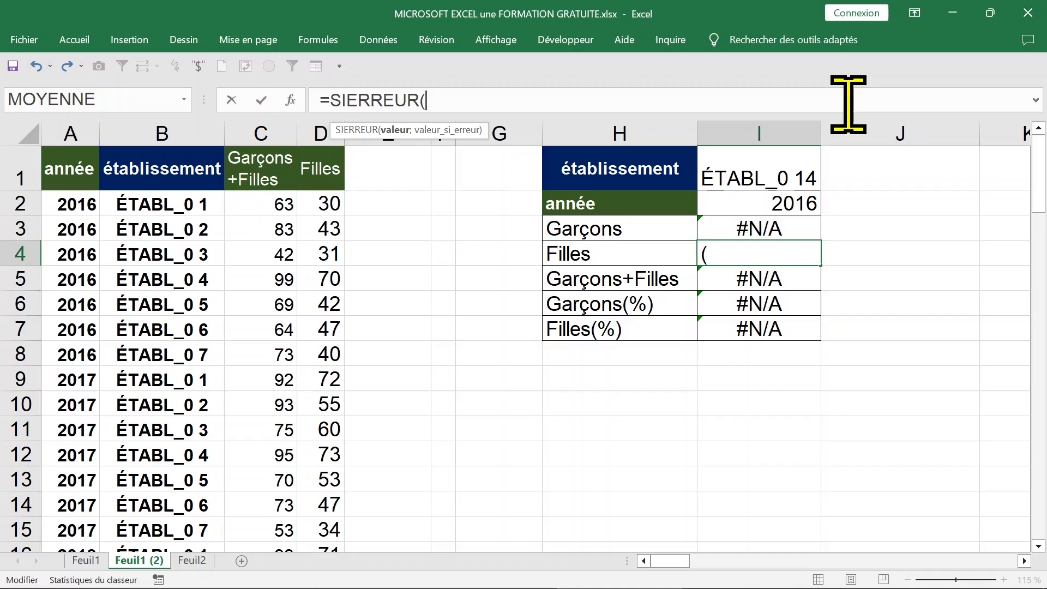
key("ctrl+v")
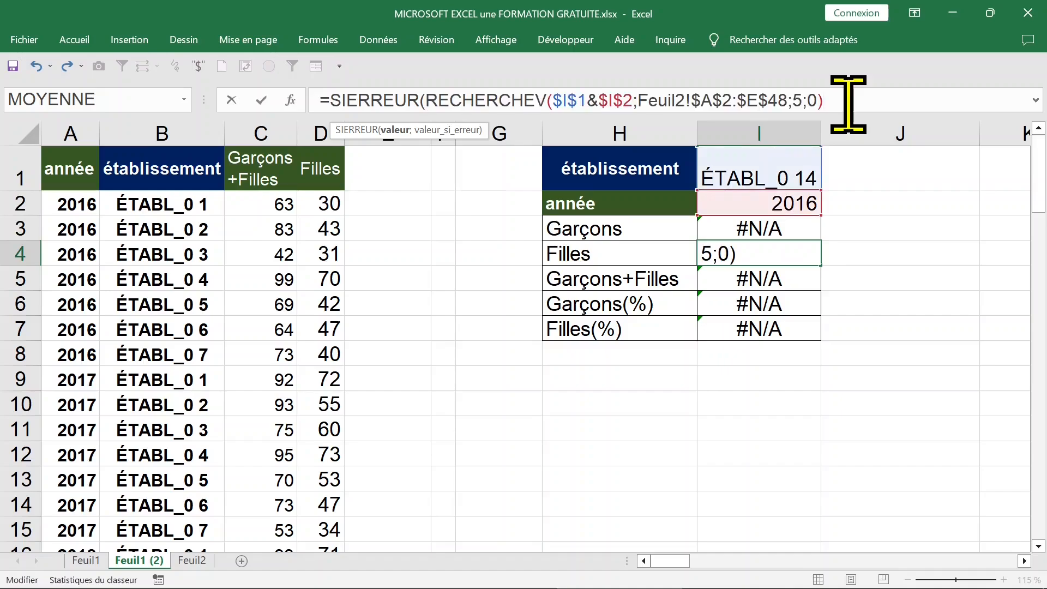
type(";")
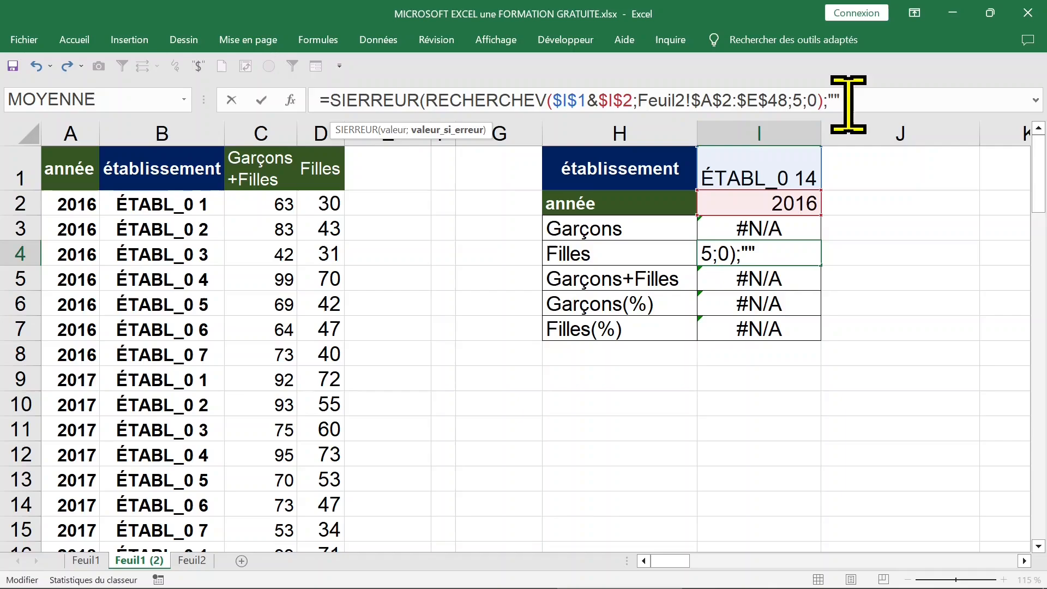
type("\"\")")
key("Return")
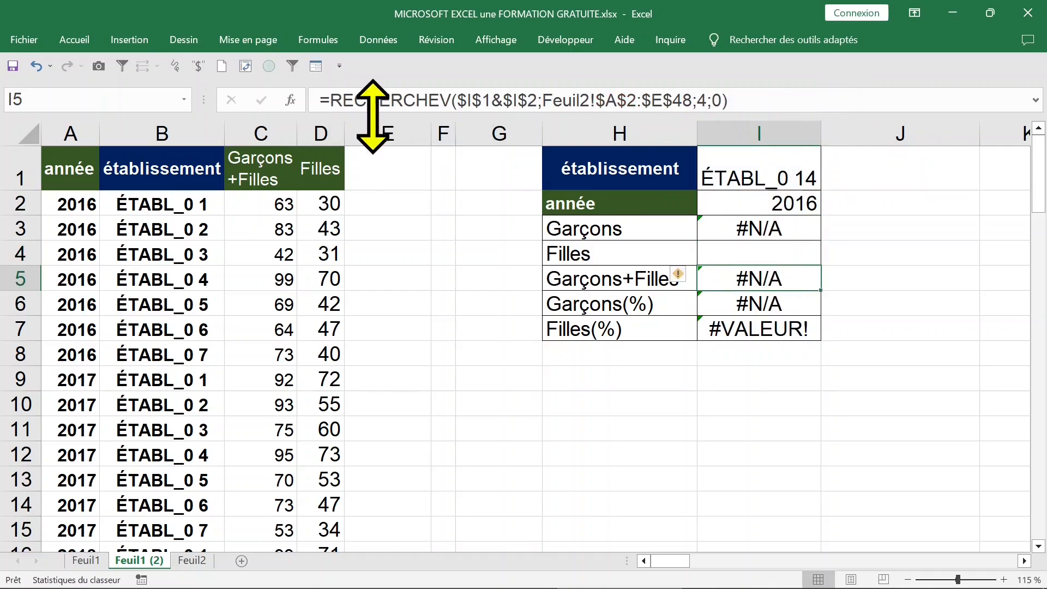
Wrap the Garçons+Filles lookup in I5 with SIERREUR and empty text: =SIERREUR(RECHERCHEV($I$1&$I$2;Feuil2!$A$2:$E$48;4;0);"")
left_click_drag(331, 100, 849, 129)
key("ctrl+c")
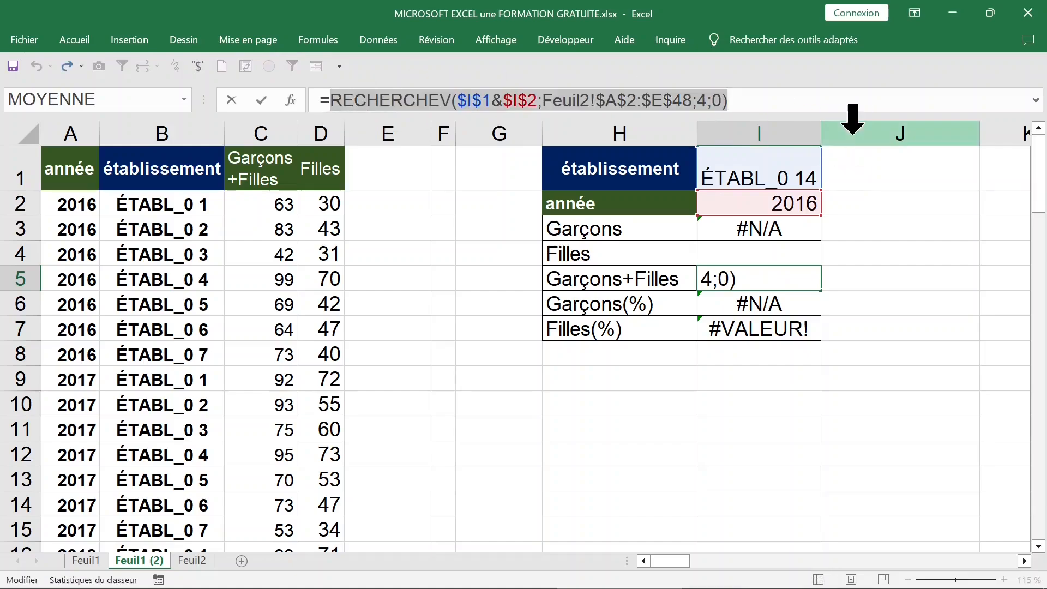
key("BackSpace")
type("si")
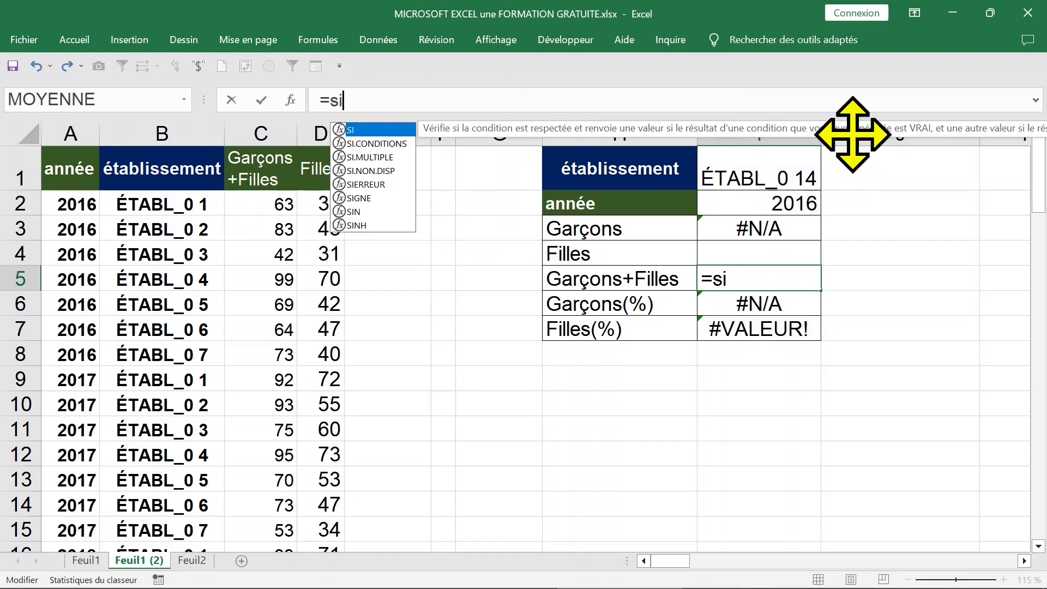
type("erre")
key("Tab")
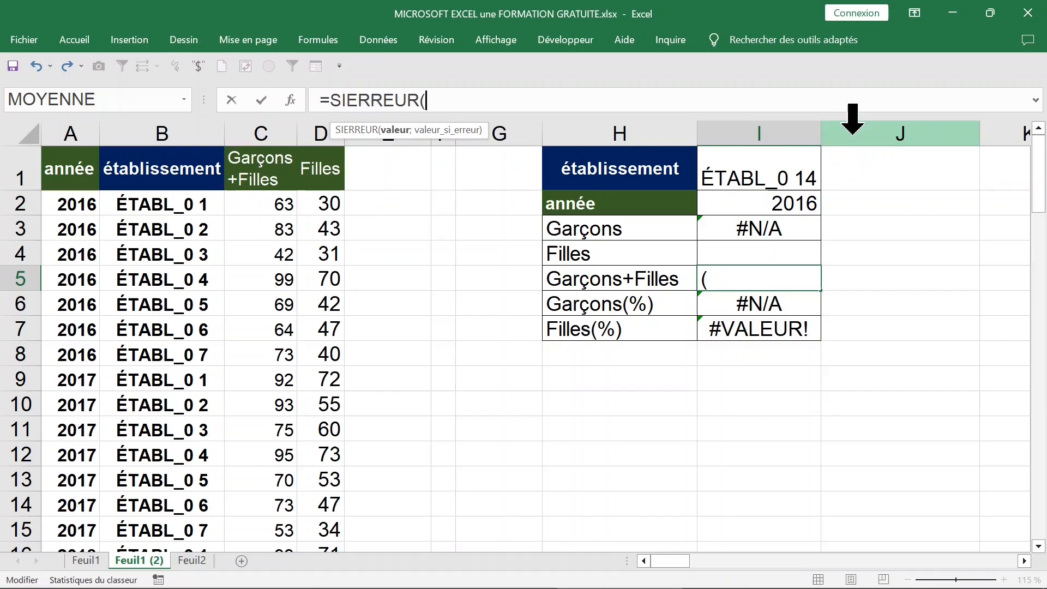
key("ctrl+v")
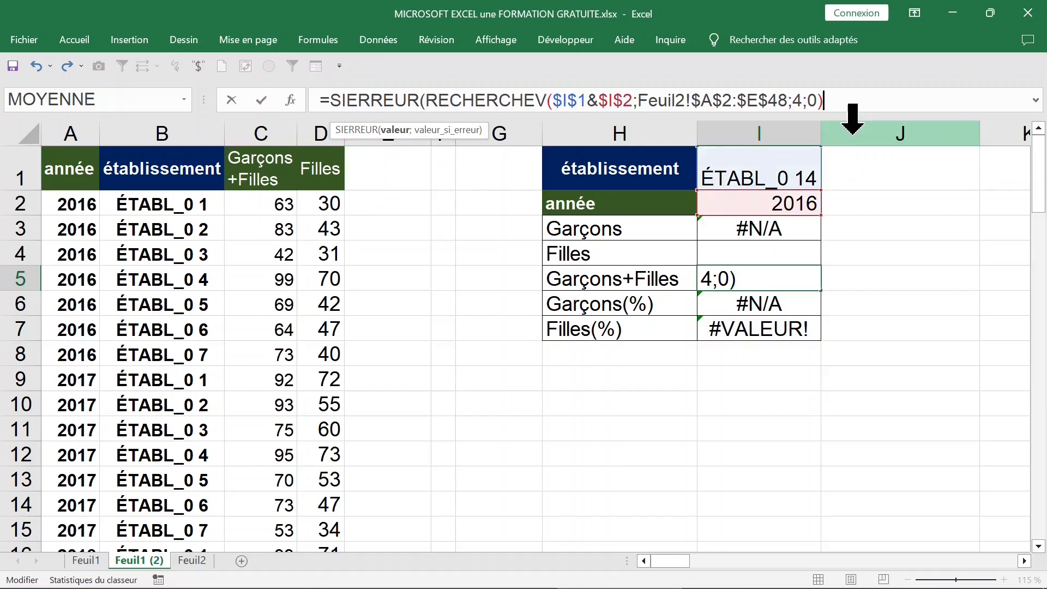
type(";")
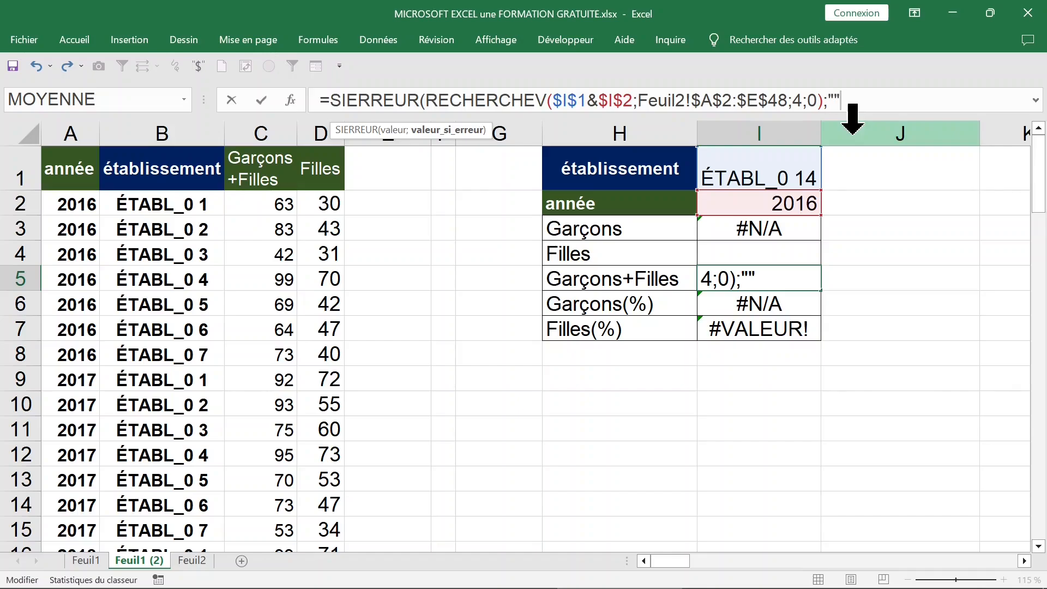
type("\"\")")
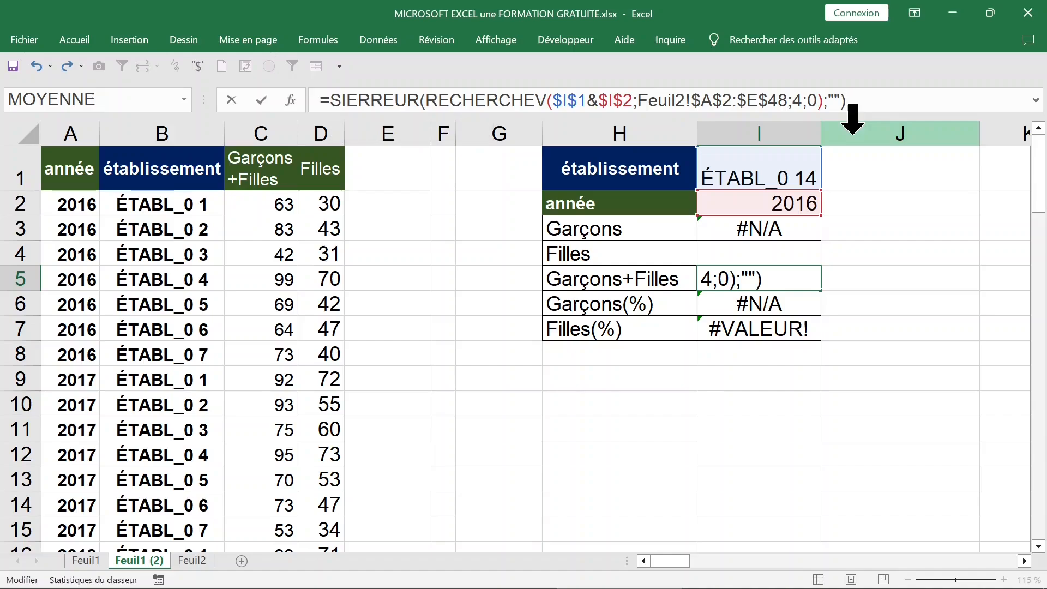
key("Return")
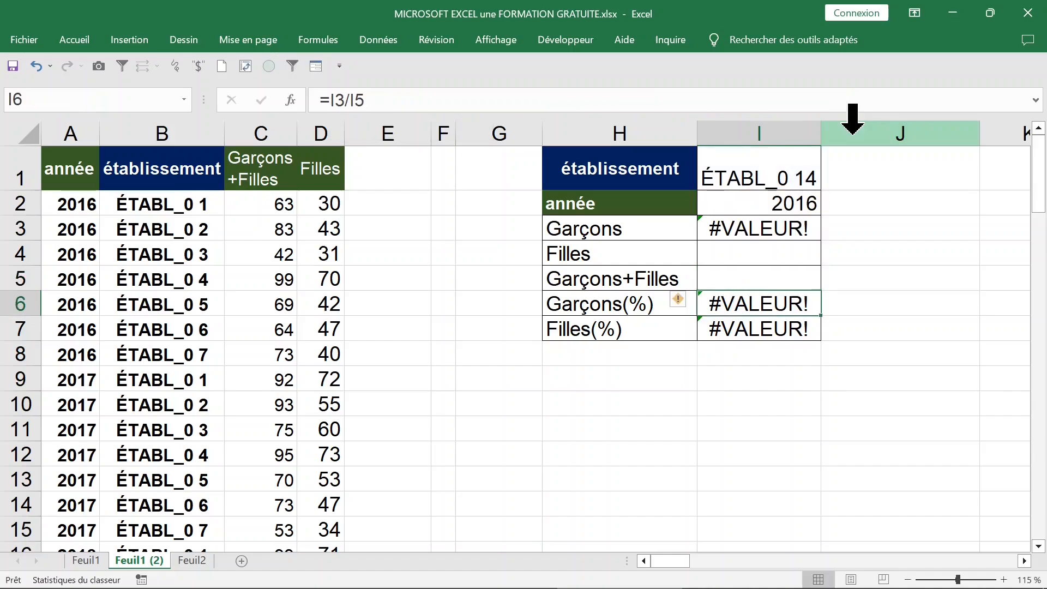
Change the Garçons formula in I3 to =SIERREUR(I5-I4;"") so that errors give an empty cell
left_click(764, 225)
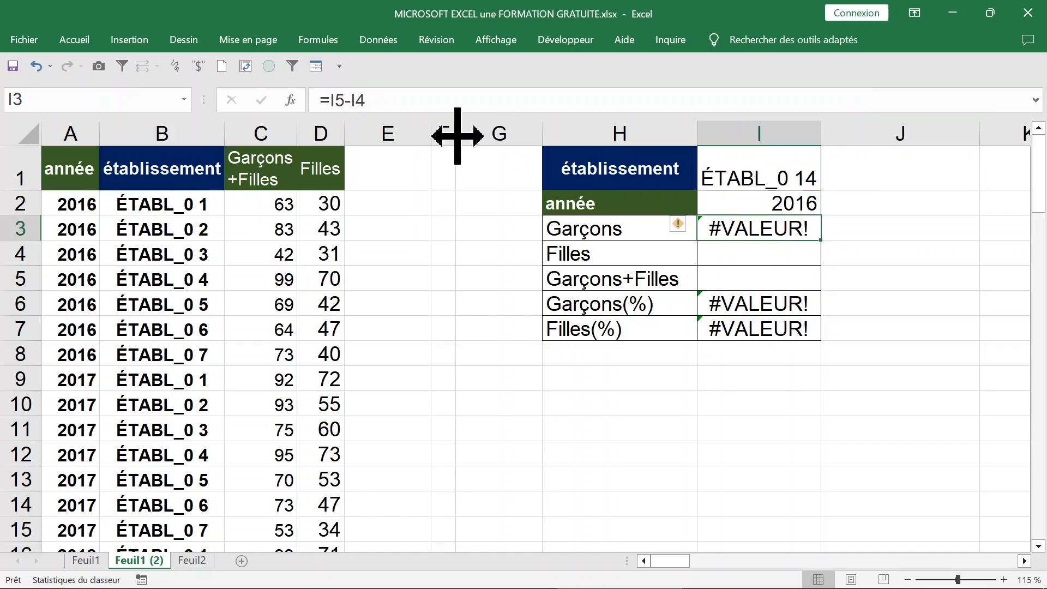
left_click(339, 100)
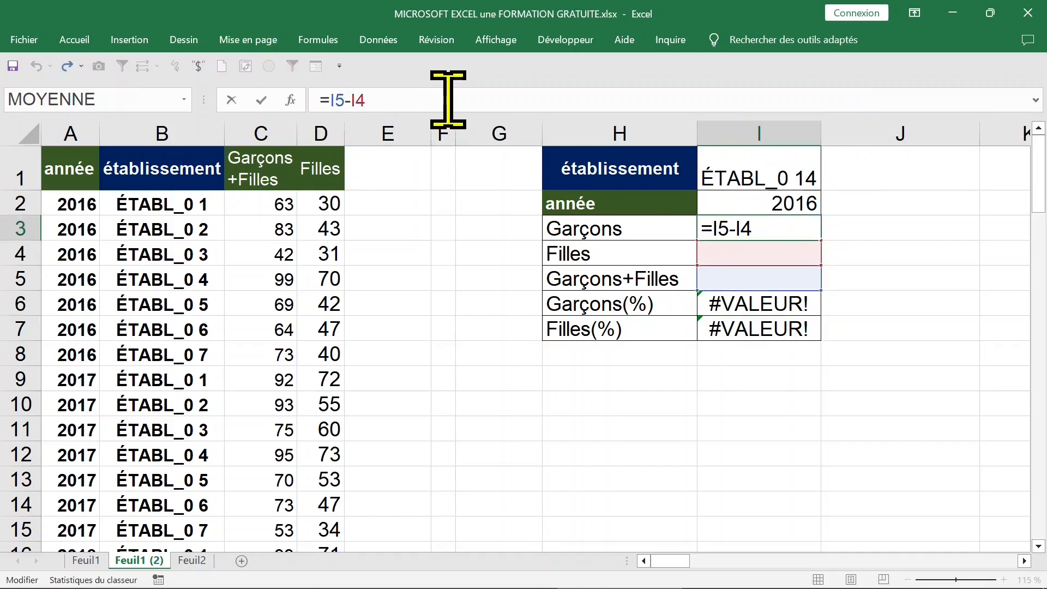
type("si")
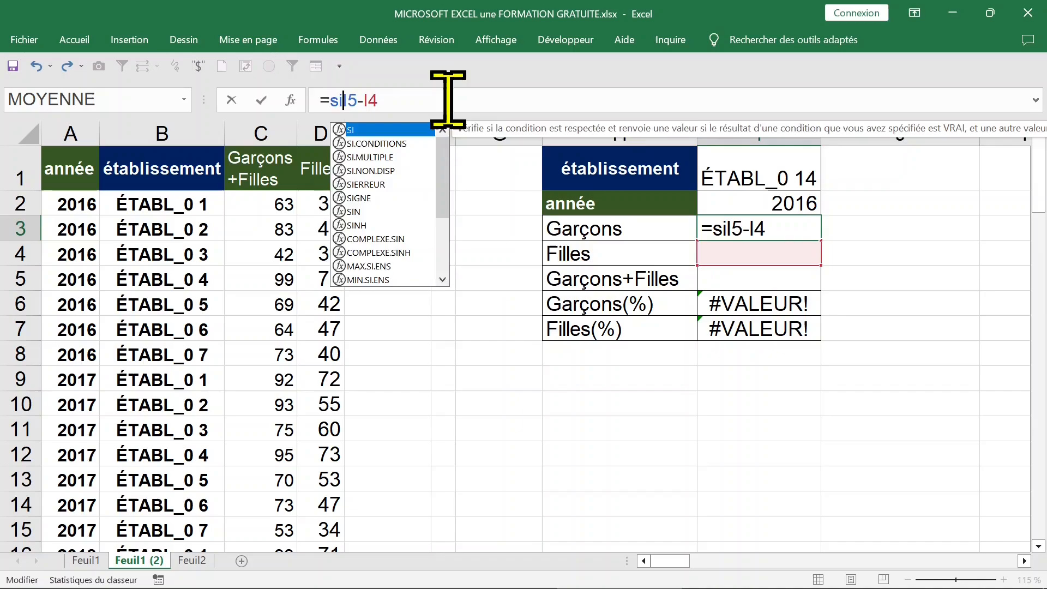
key("Tab")
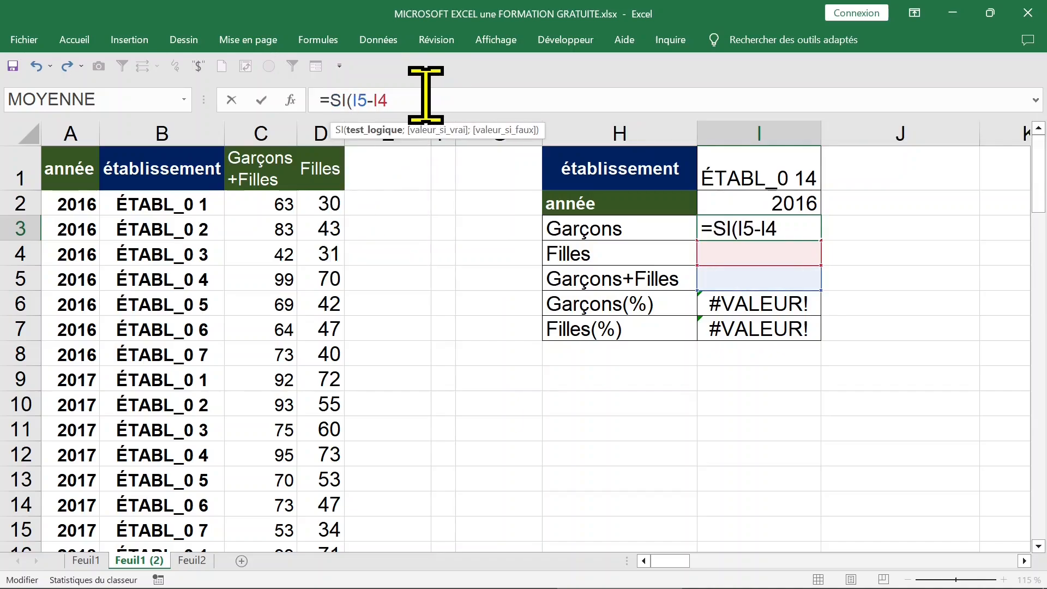
key("BackSpace")
type("erre")
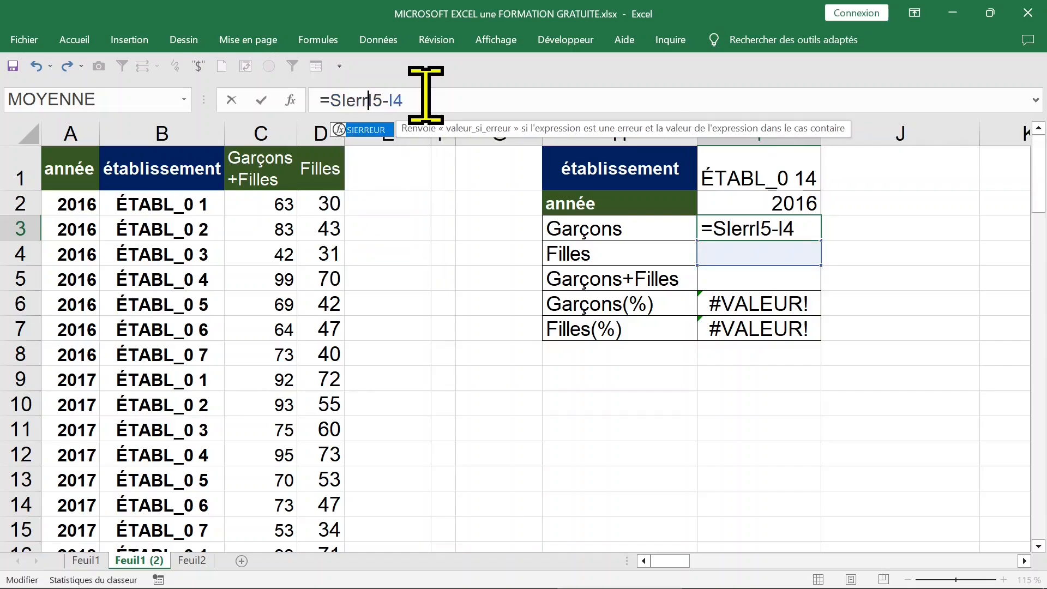
key("Tab")
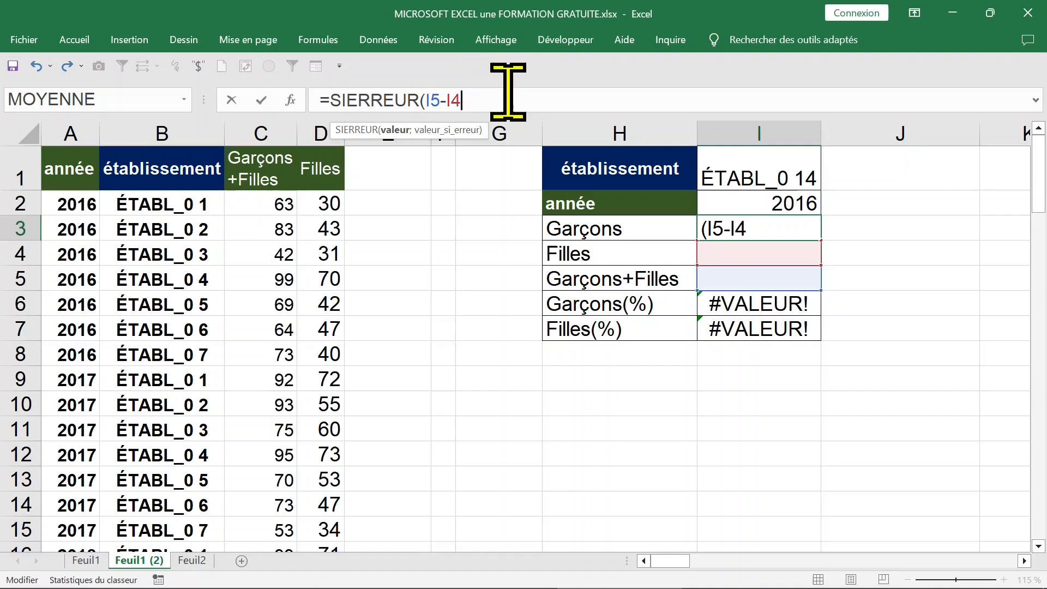
type(";")
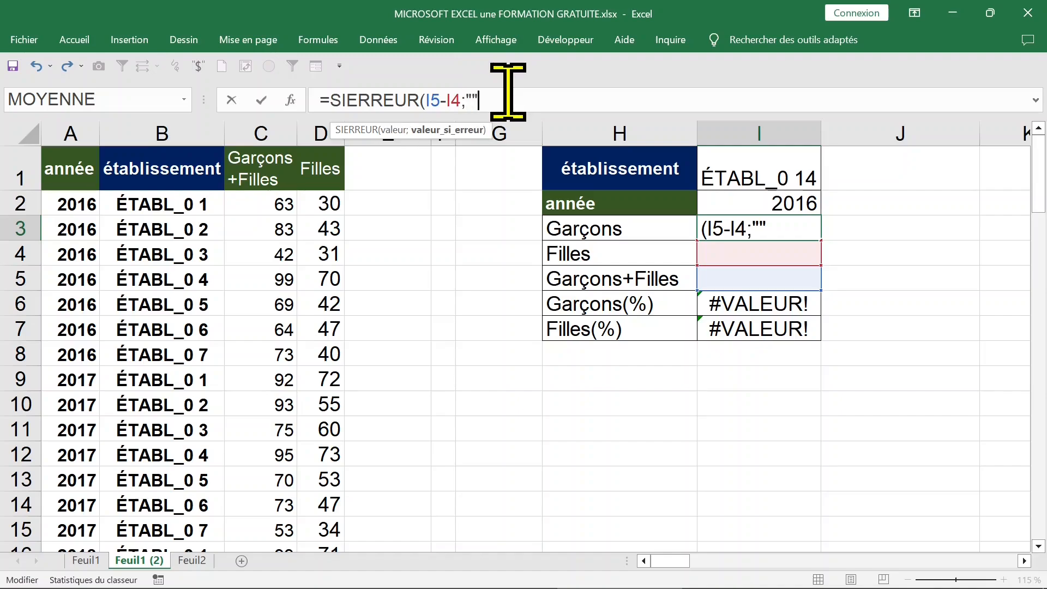
type("\"\")")
key("Return")
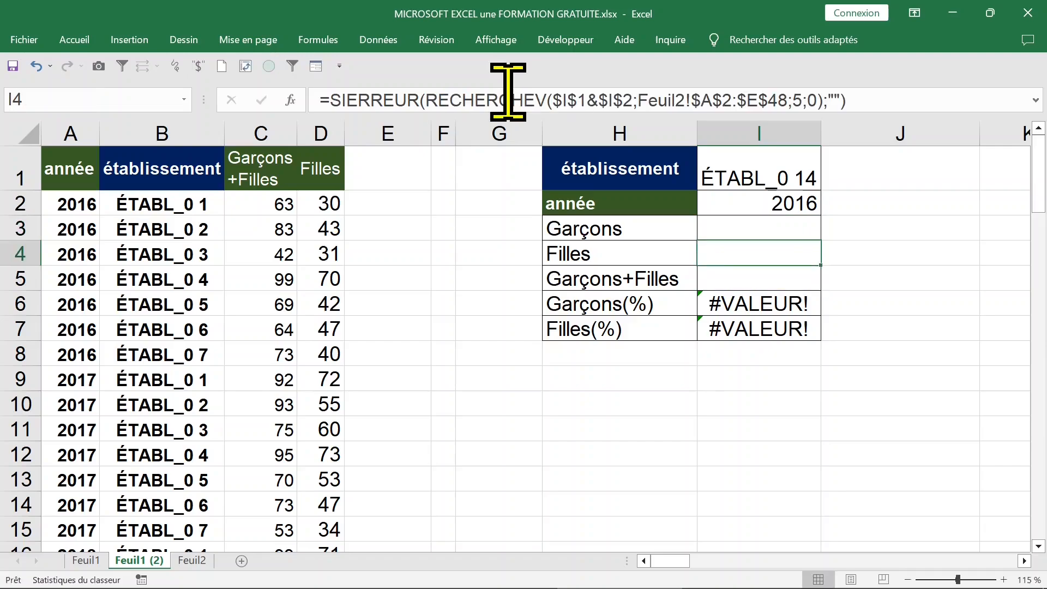
Change the Garçons(%) formula in I6 to =SIERREUR(I3/I5;"") so that errors give an empty cell
left_click(753, 299)
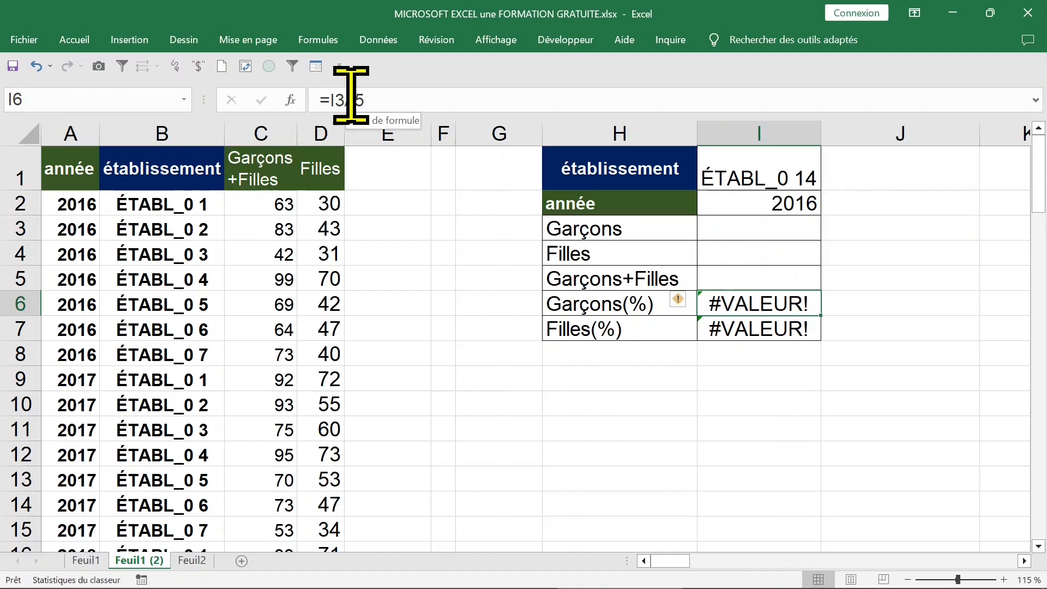
left_click(329, 99)
type("sierr")
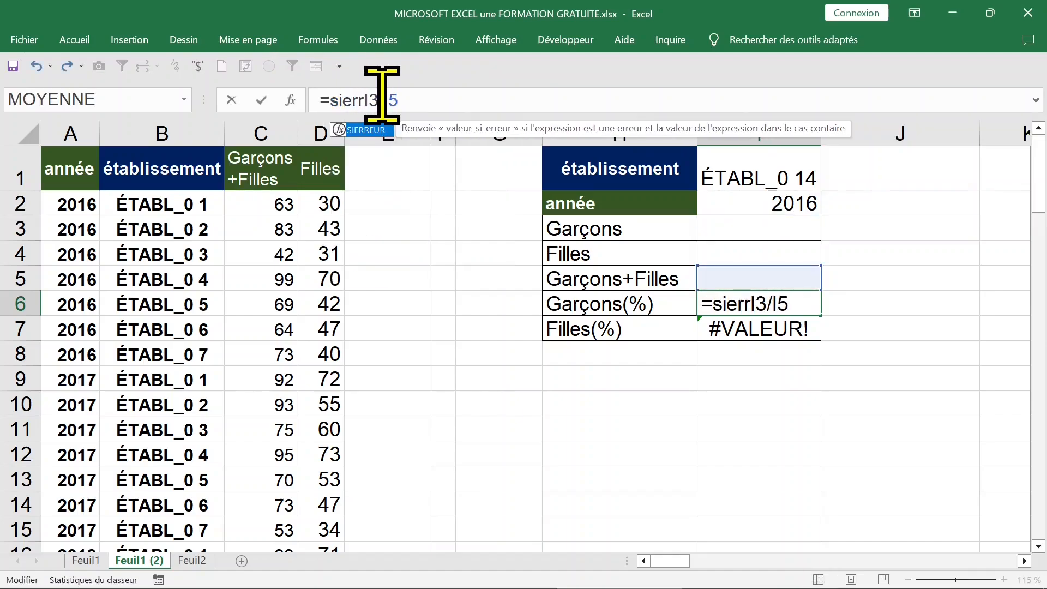
key("Tab")
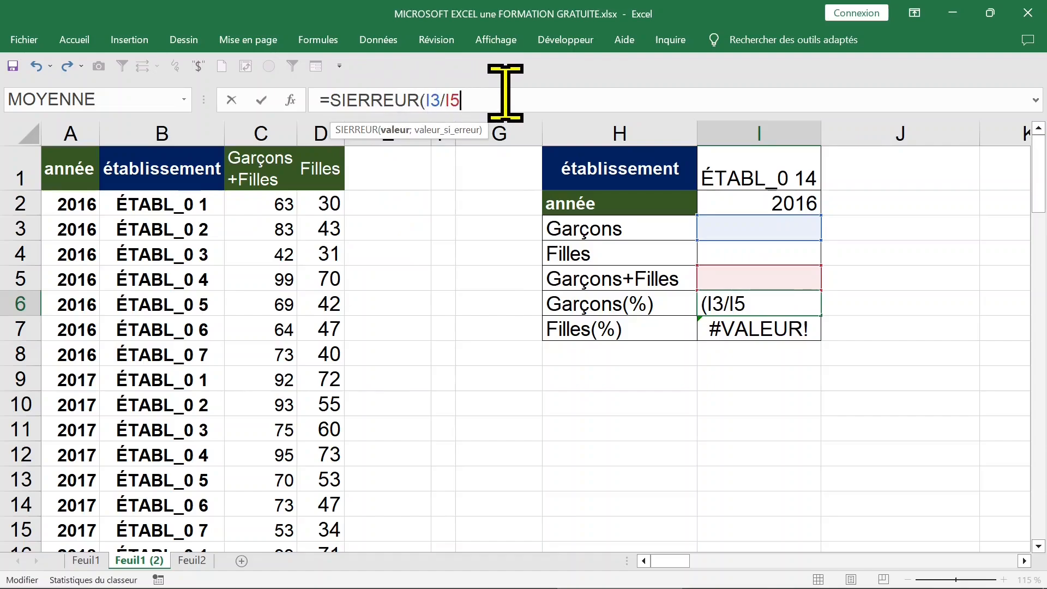
type(";")
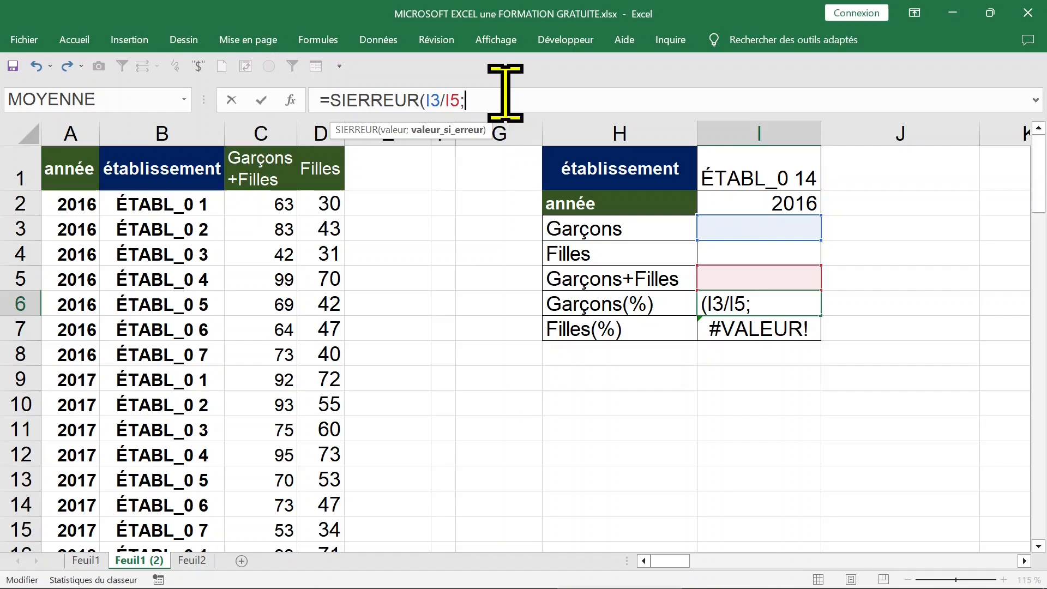
type("\"\")")
key("Return")
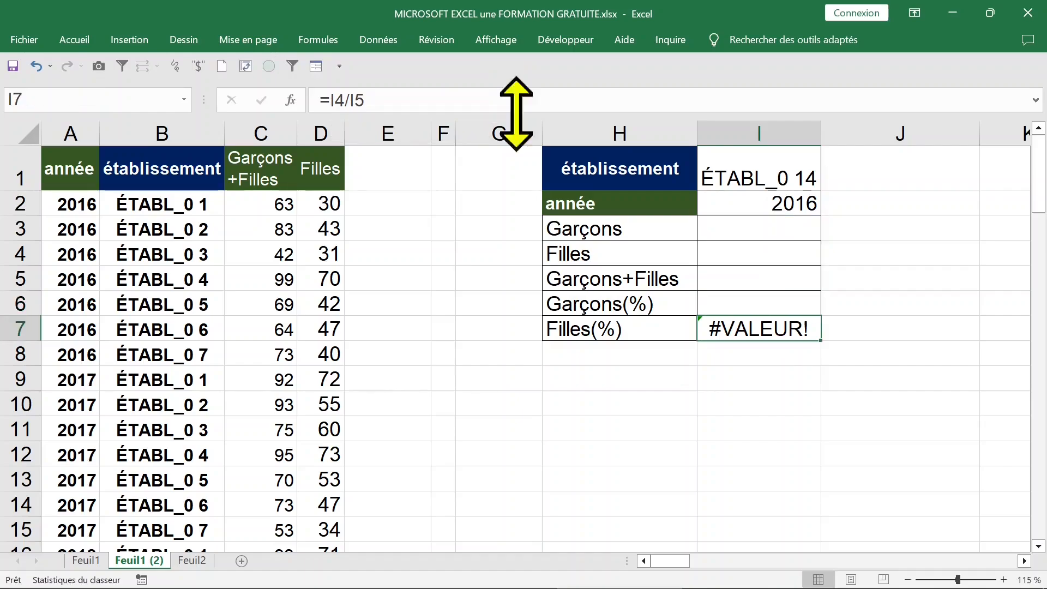
Change the Filles(%) formula in I7 to =SIERREUR(I4/I5;"") so that errors give an empty cell
left_click(327, 99)
type("su")
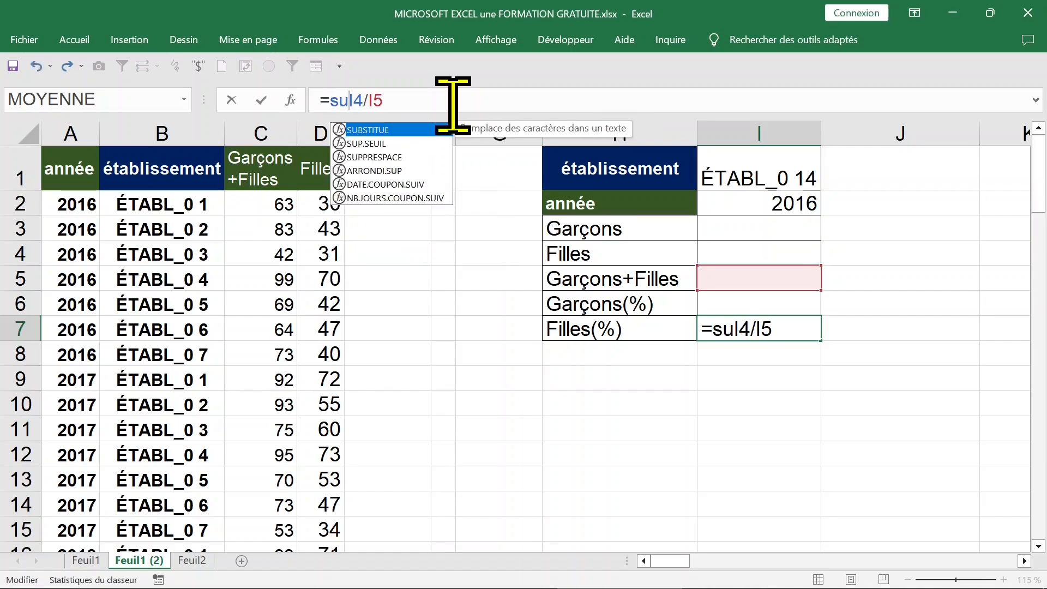
key("BackSpace")
type("ierr")
key("Tab")
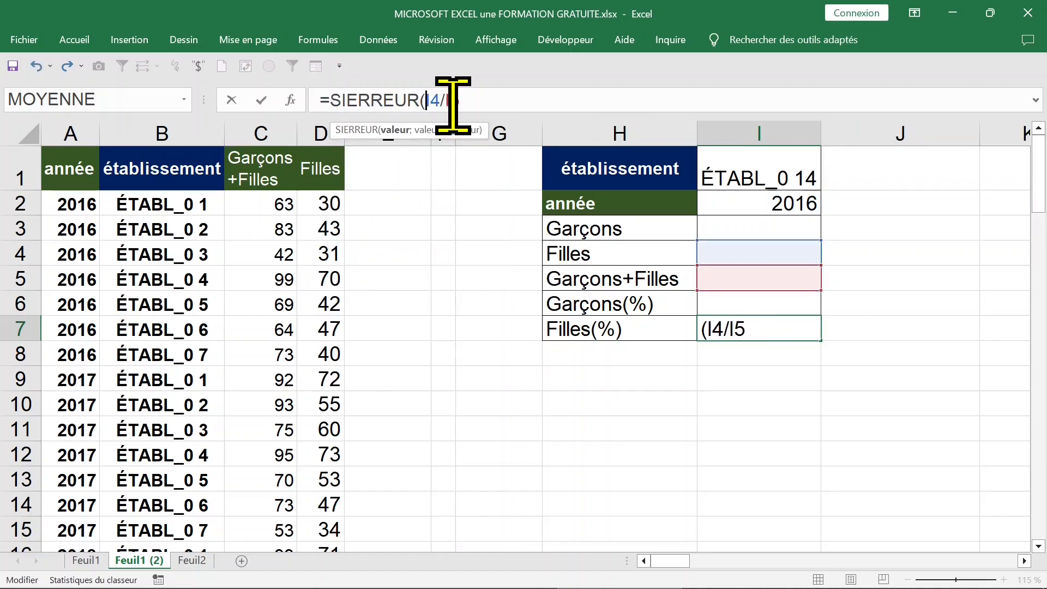
left_click(528, 99)
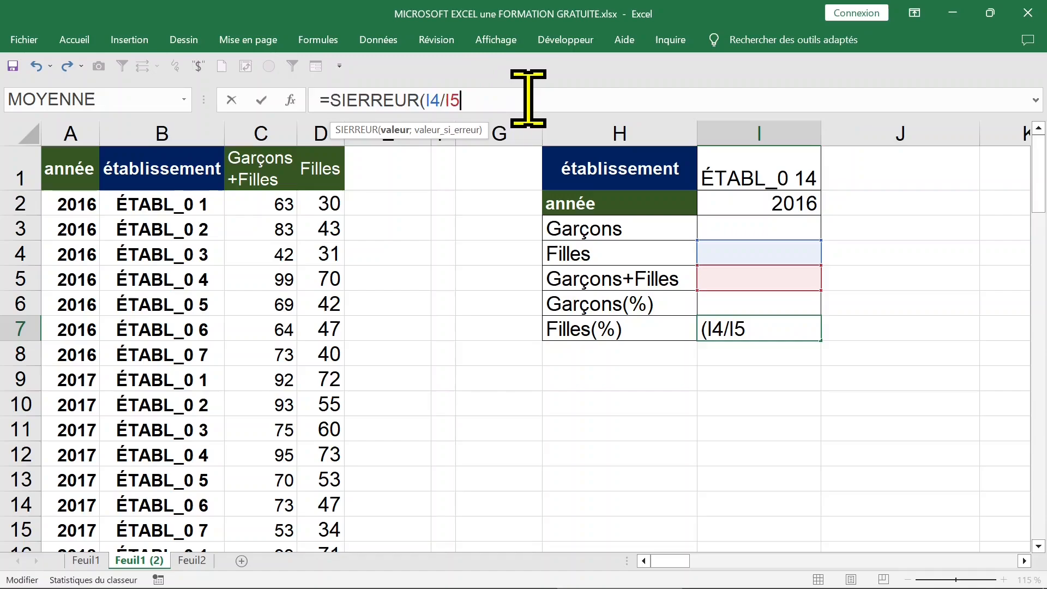
type(";\"\")")
key("Return")
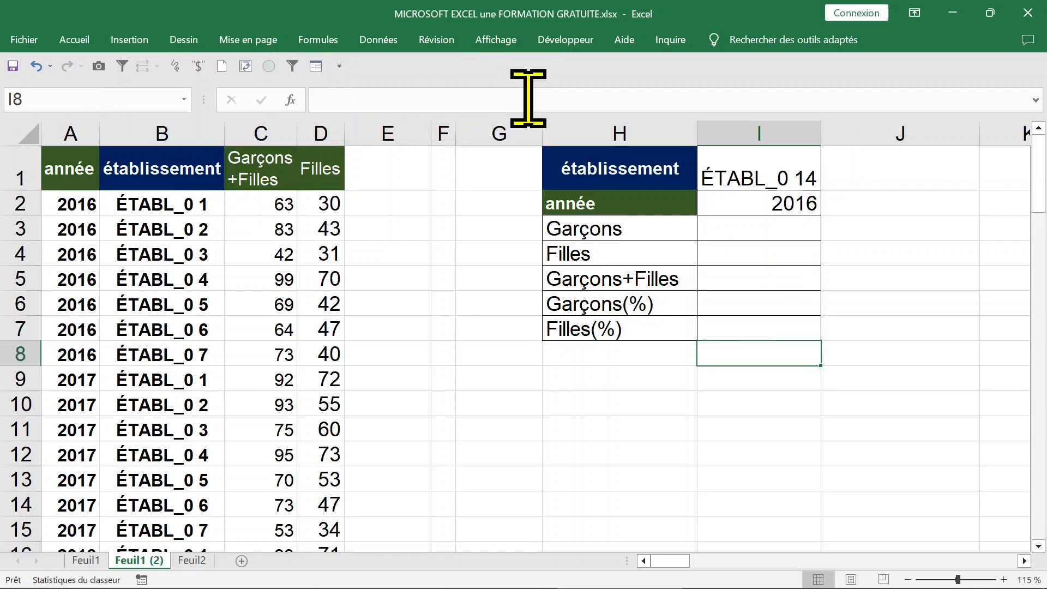
Choose ÉTABL_0 3 as the établissement in I1 and compare the summary figures with its 2016 row in the source table
left_click(756, 166)
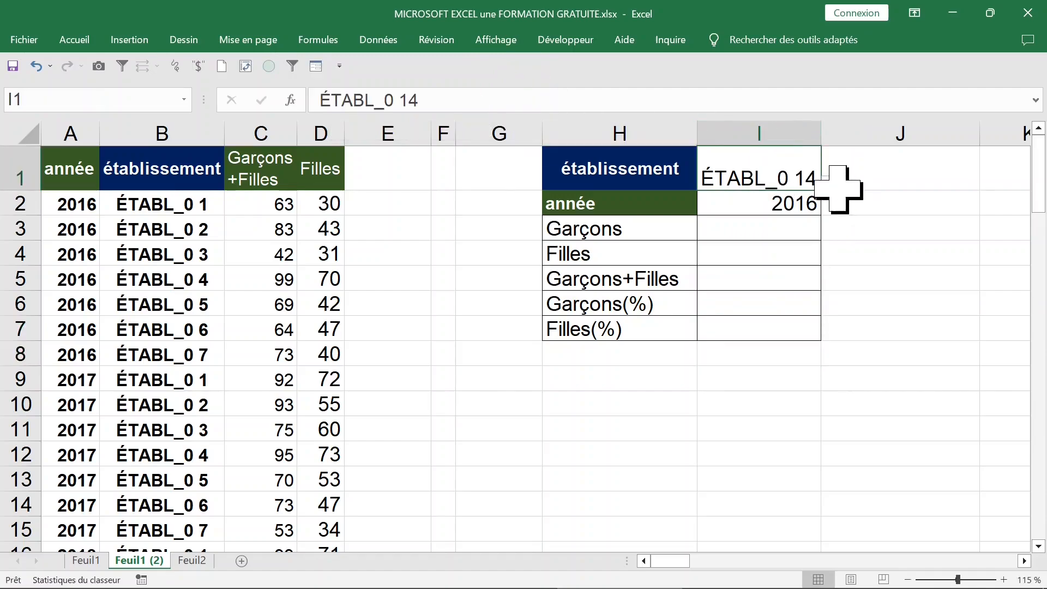
left_click(828, 182)
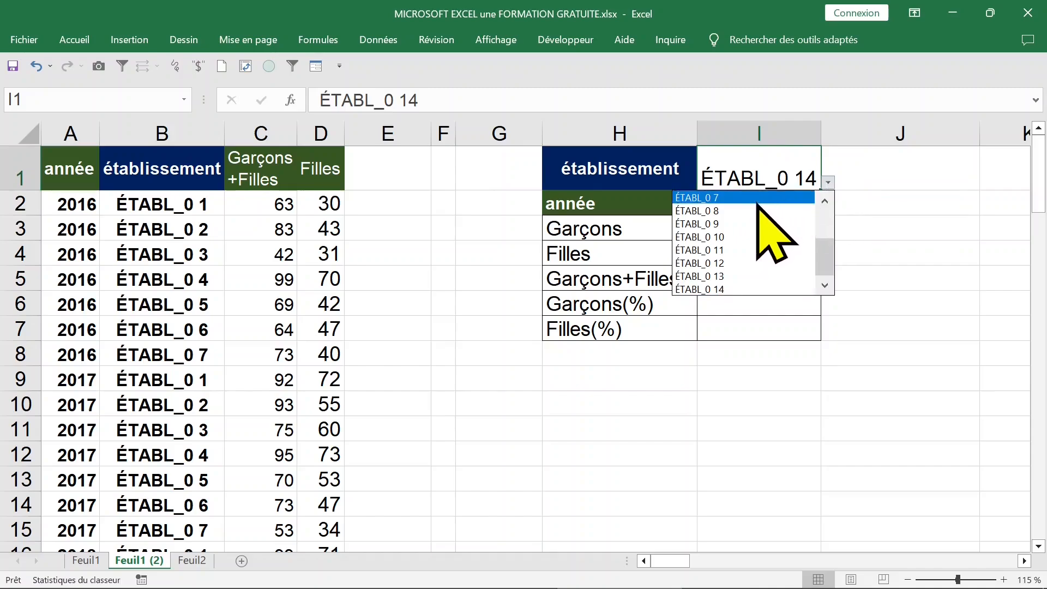
scroll(824, 230, "up", 3)
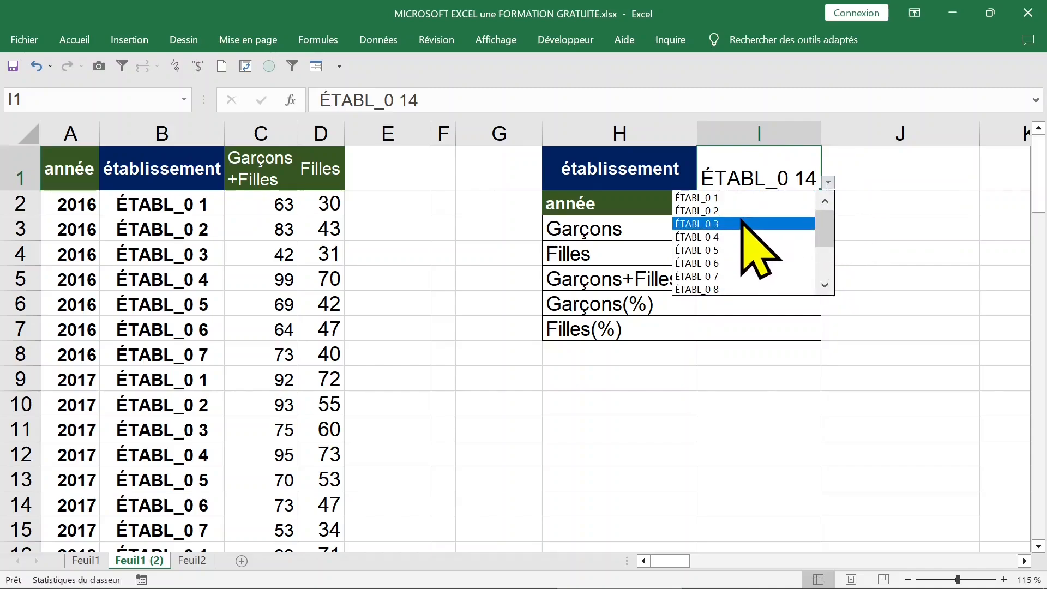
left_click(737, 224)
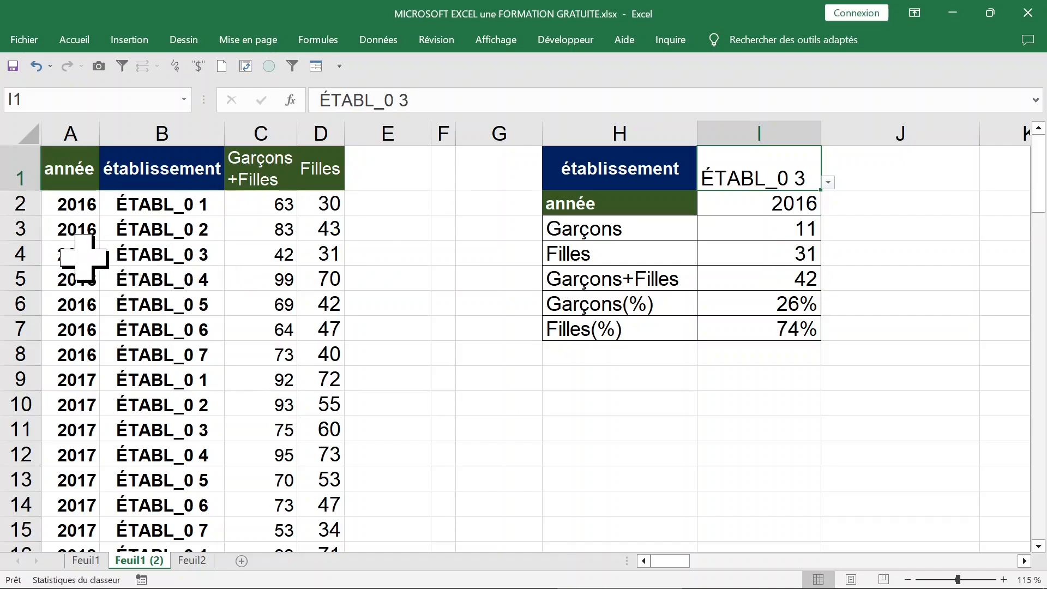
left_click_drag(65, 253, 310, 254)
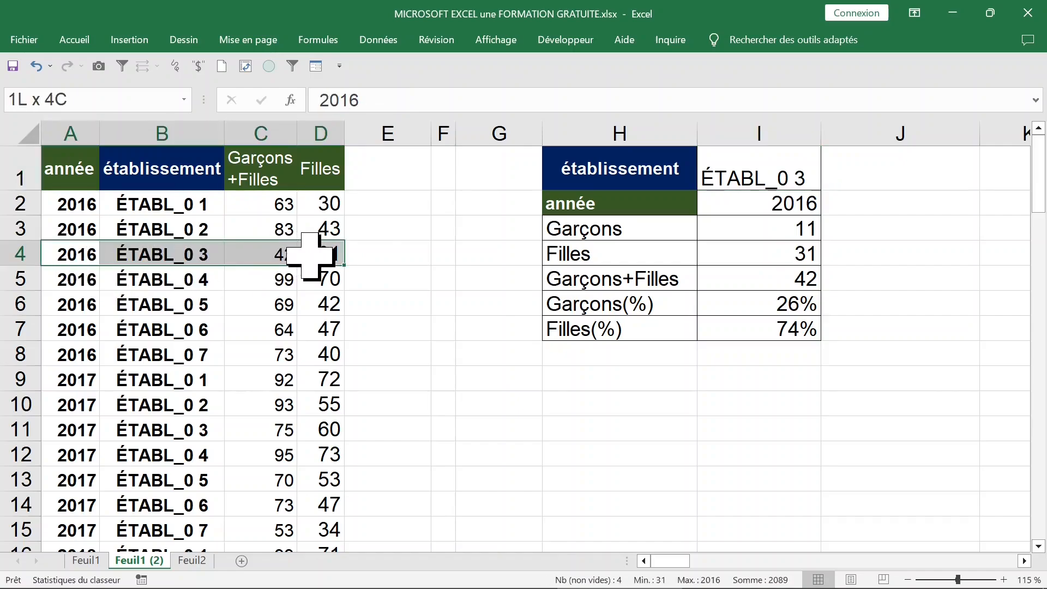
left_click(792, 254)
left_click(788, 275)
Test the summary with ÉTABL_0 4 selected as the établissement in I1
left_click(797, 166)
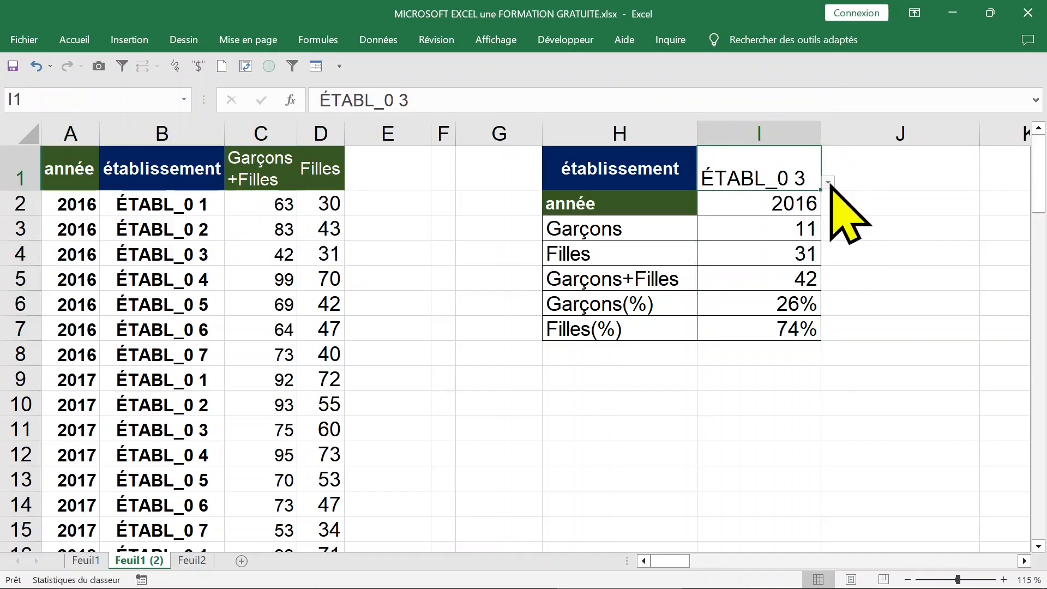
left_click(829, 182)
left_click(752, 210)
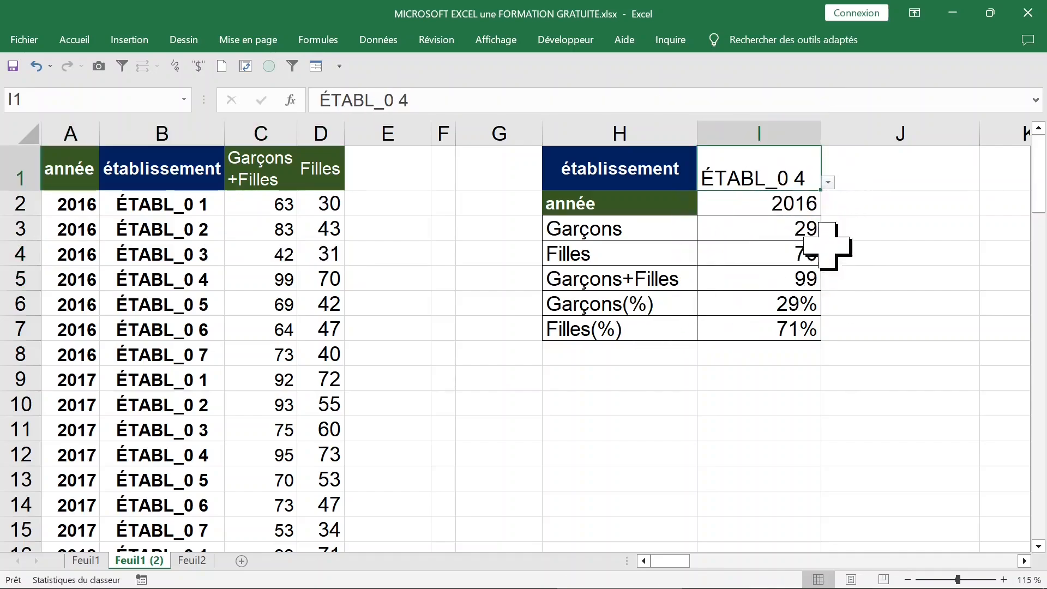
Select ÉTABL_0 1 as the établissement in I1
left_click(829, 184)
key("Down")
key("Down")
key("Down")
key("Down")
key("Down")
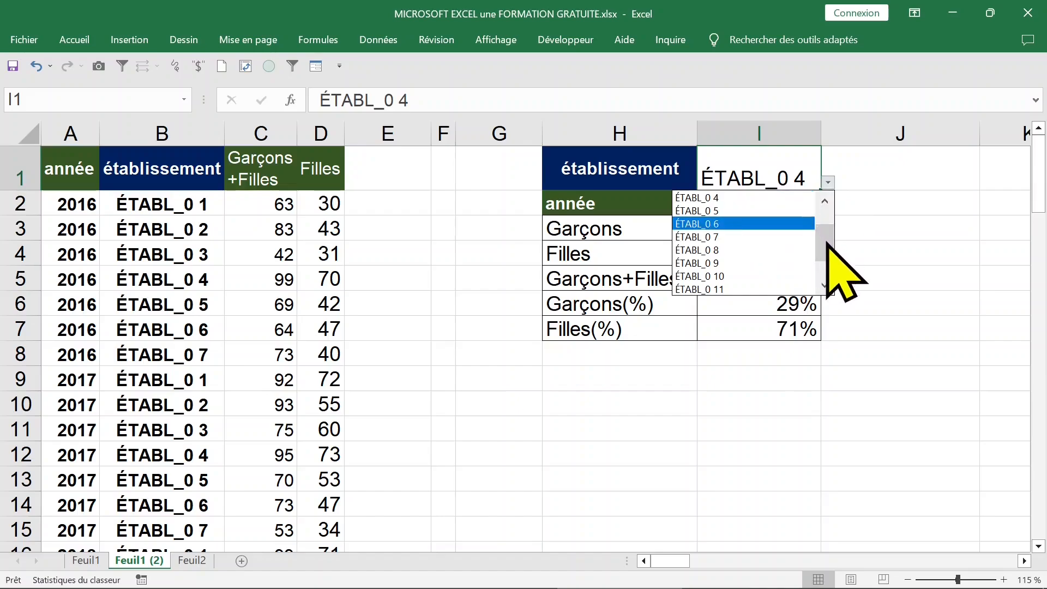
left_click(708, 198)
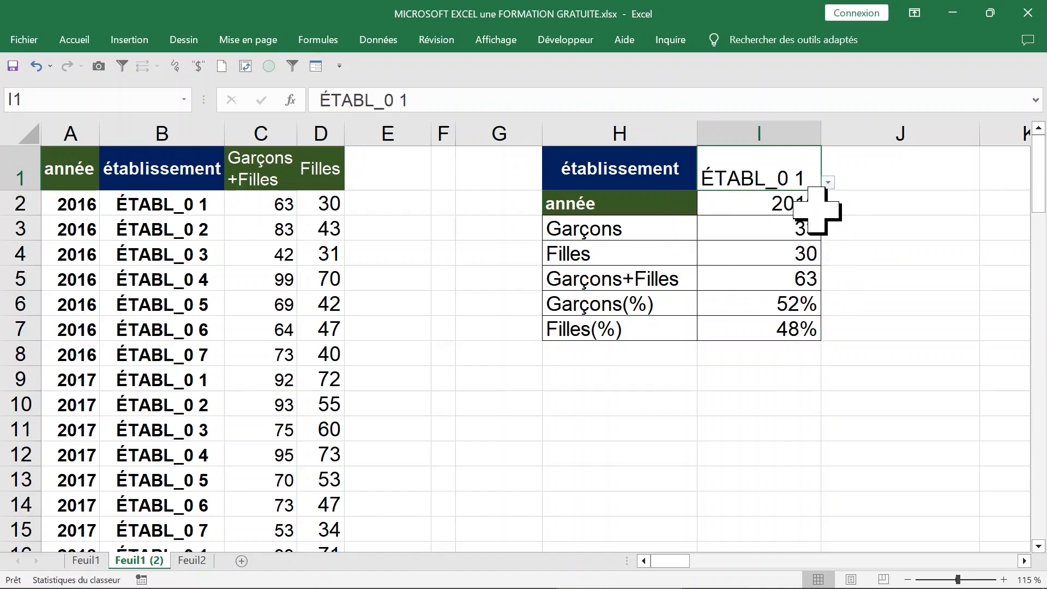
Set the année criterion in I2 to 2019
left_click(773, 206)
type("202")
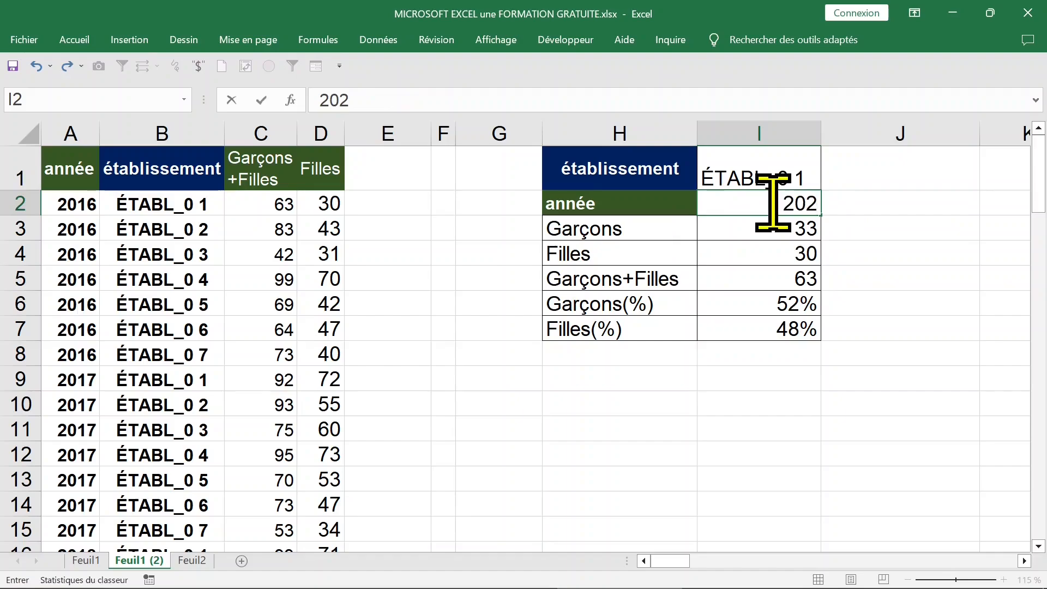
key("BackSpace")
type("19")
key("Return")
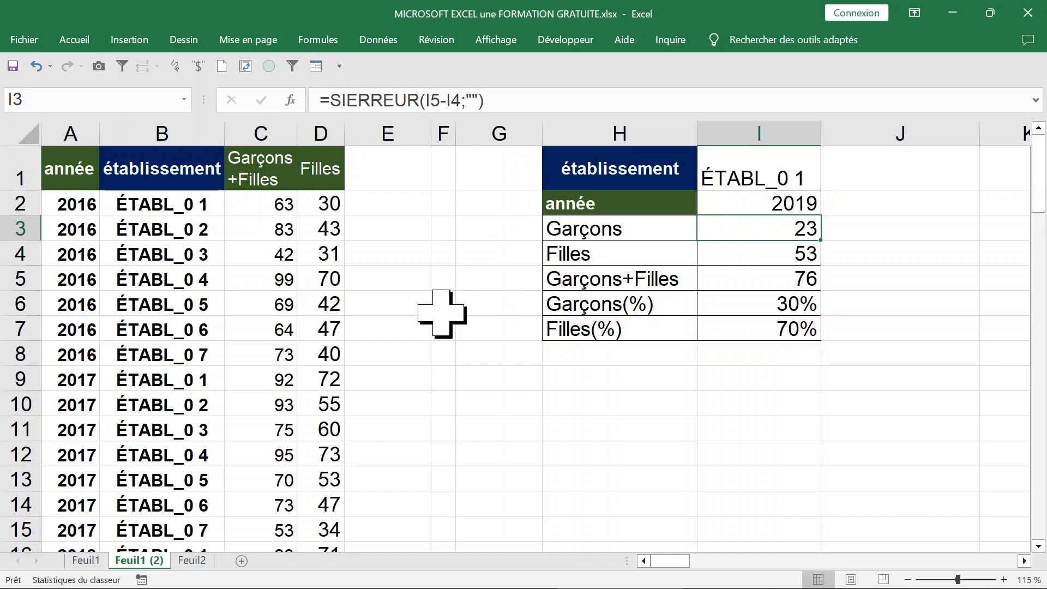
Compare the 2019 ÉTABL_0 1 row of the source table with the Filles and Garçons+Filles results in the summary
scroll(330, 330, "down", 4)
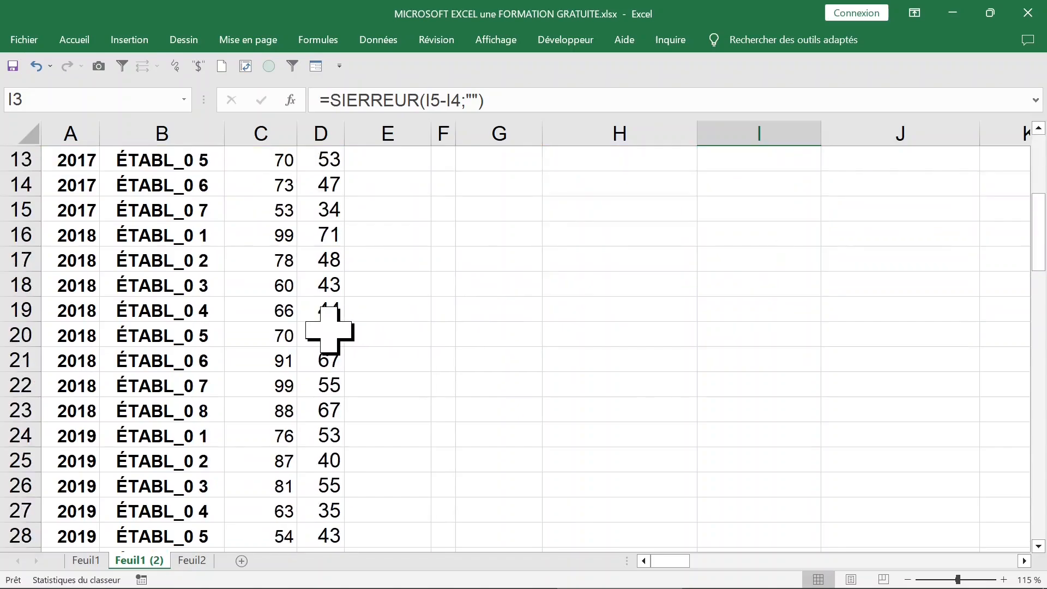
scroll(329, 330, "down", 2)
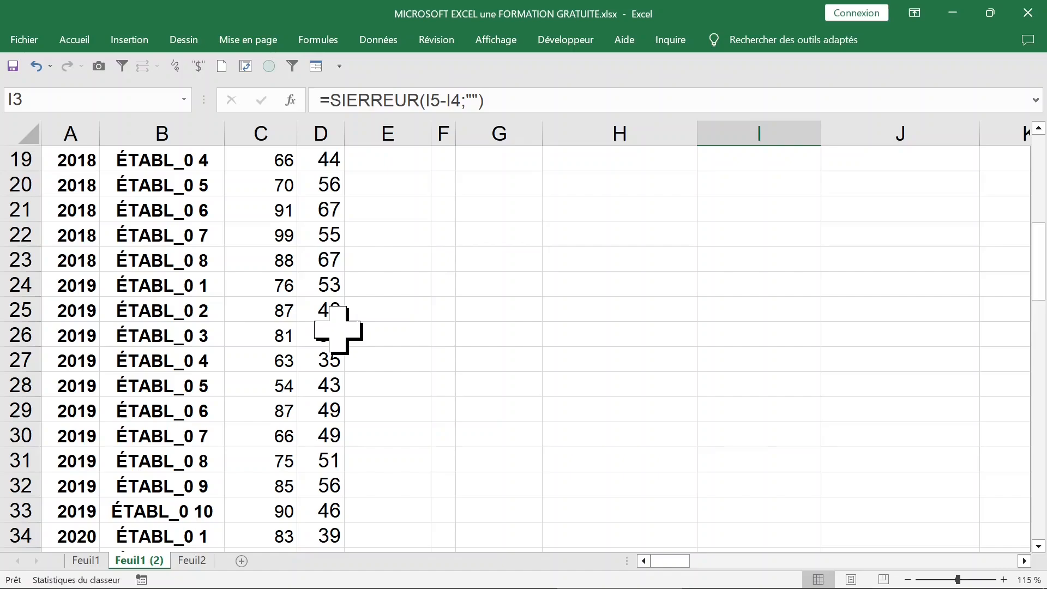
left_click_drag(84, 285, 333, 285)
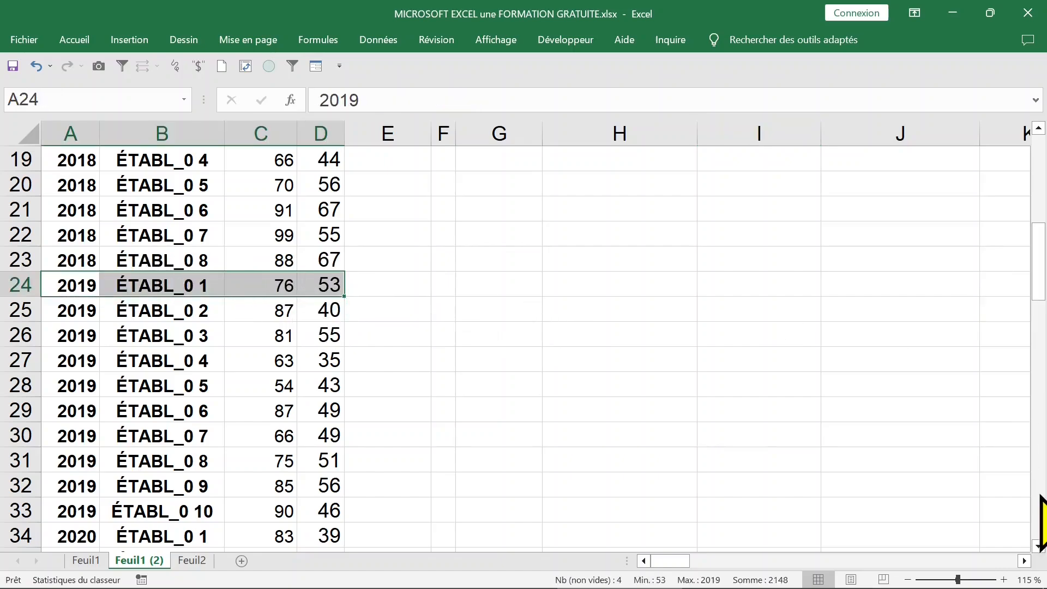
scroll(927, 331, "up", 2)
scroll(927, 331, "up", 5)
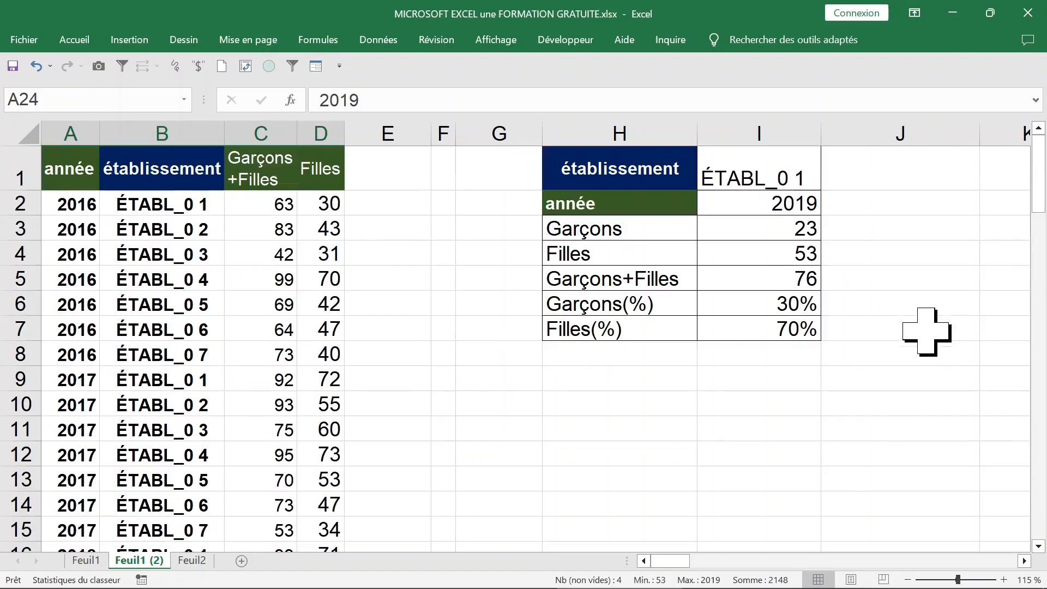
left_click(805, 253)
left_click(799, 276)
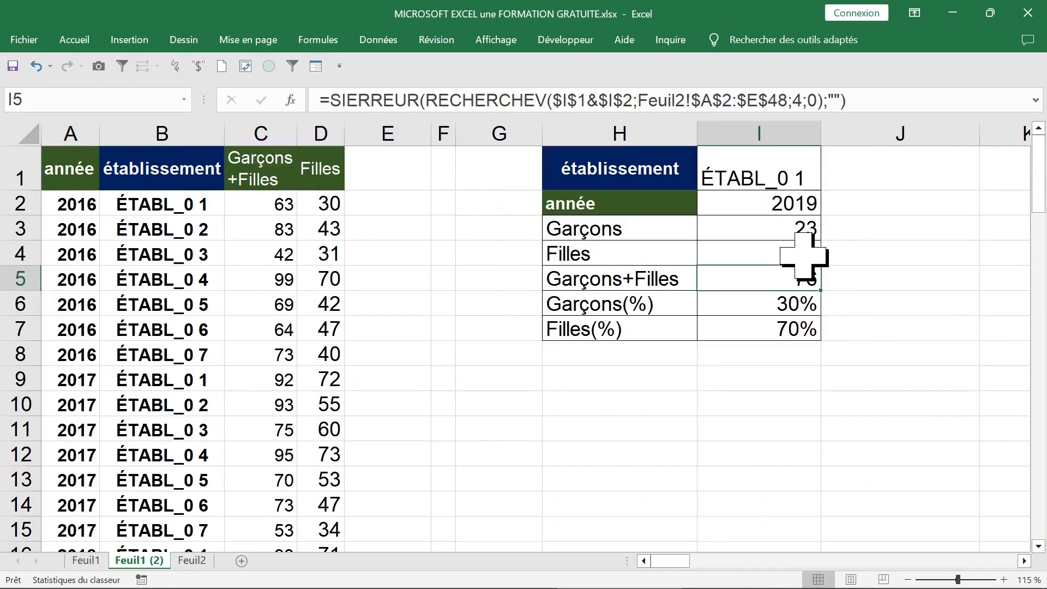
left_click(791, 256)
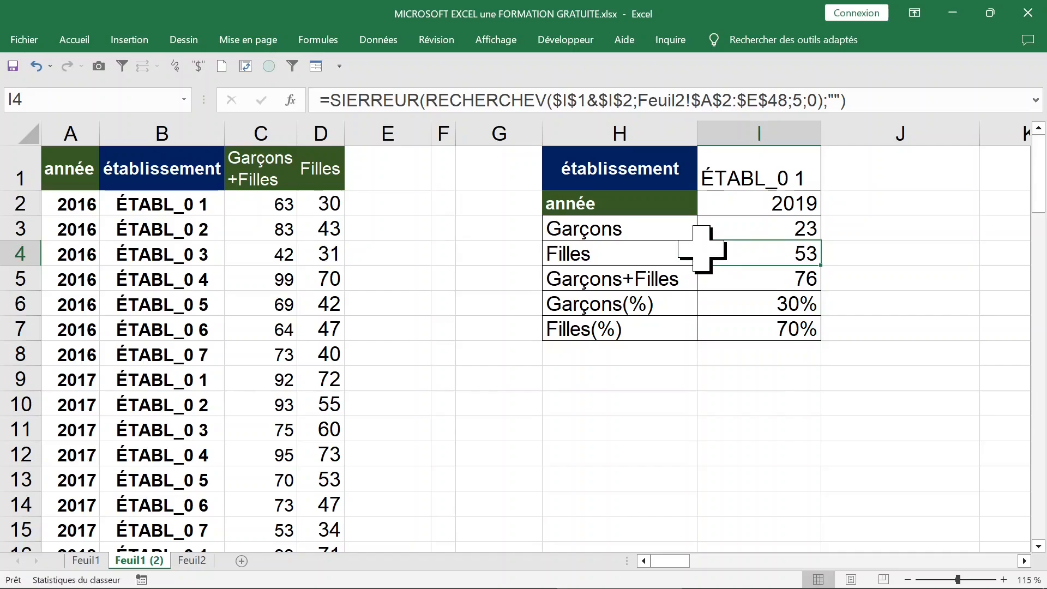
Hide the helper sheet Feuil2 that holds the concatenated lookup keys
left_click(192, 561)
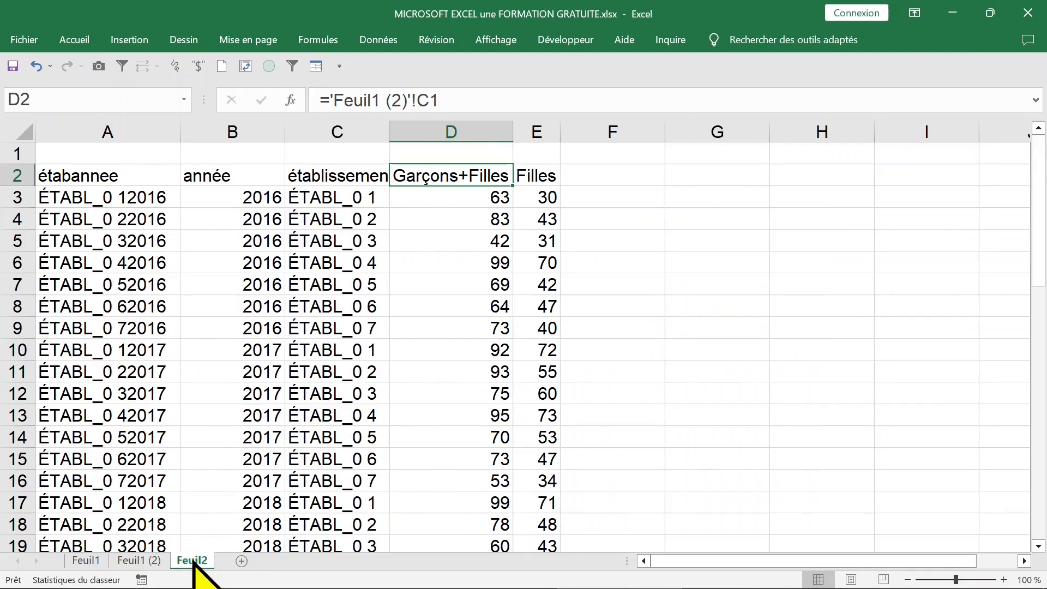
right_click(193, 562)
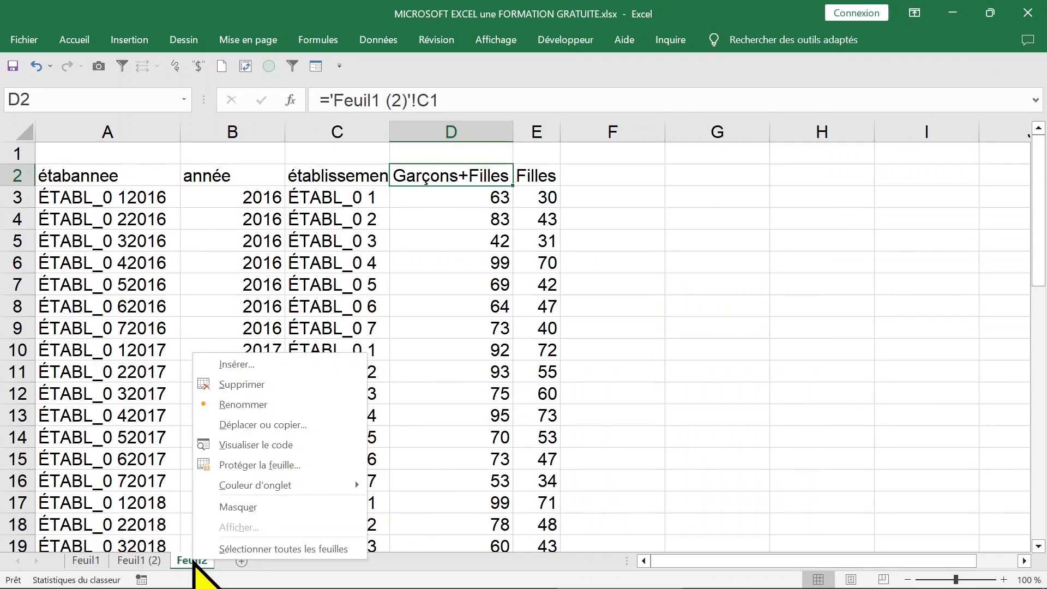
left_click(240, 507)
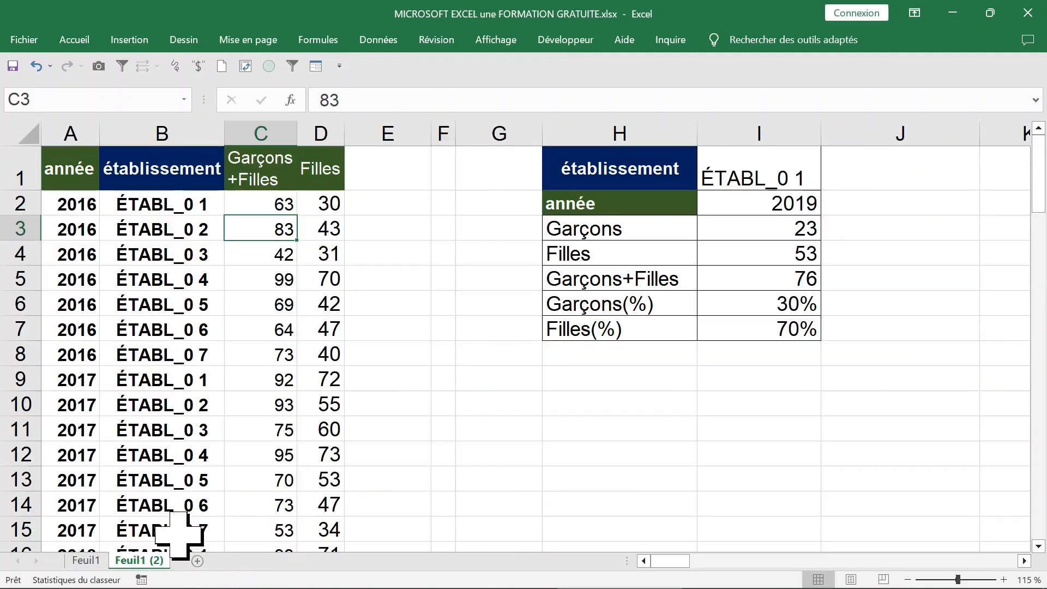
Set the année criterion in I2 to 2016
left_click(275, 202)
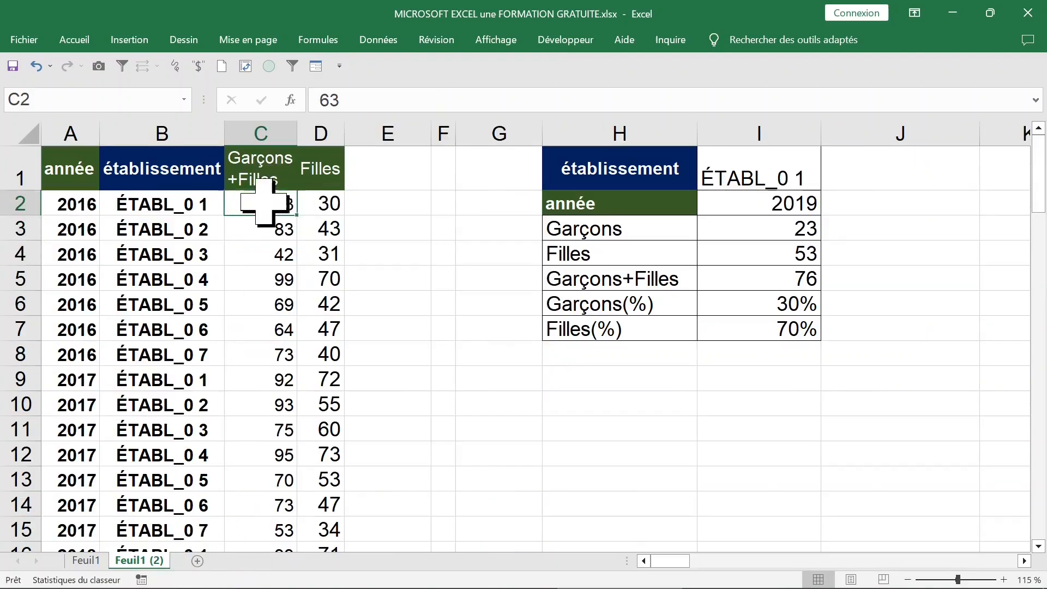
left_click(745, 170)
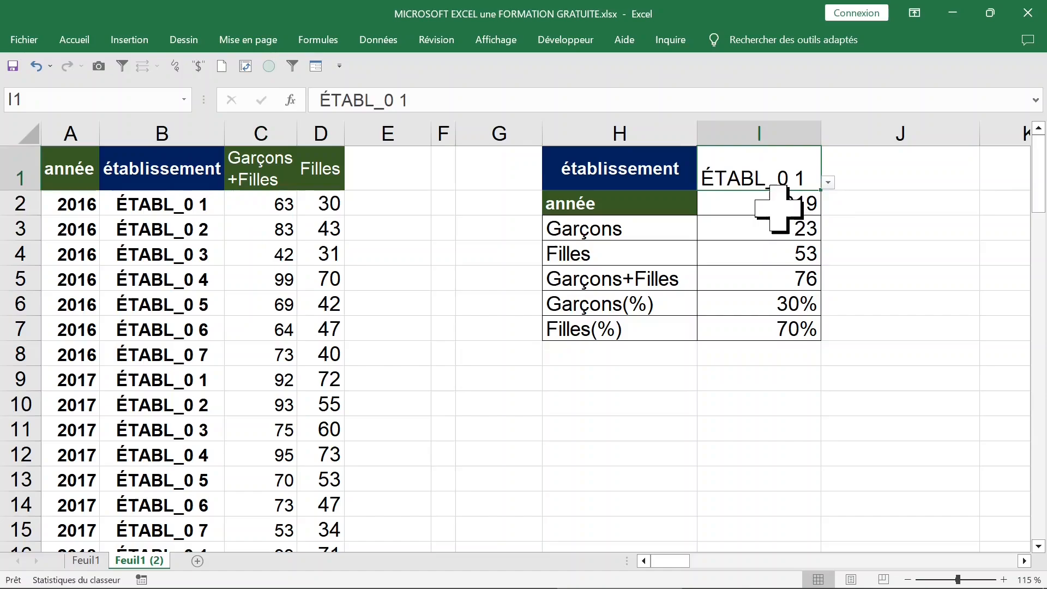
left_click(774, 206)
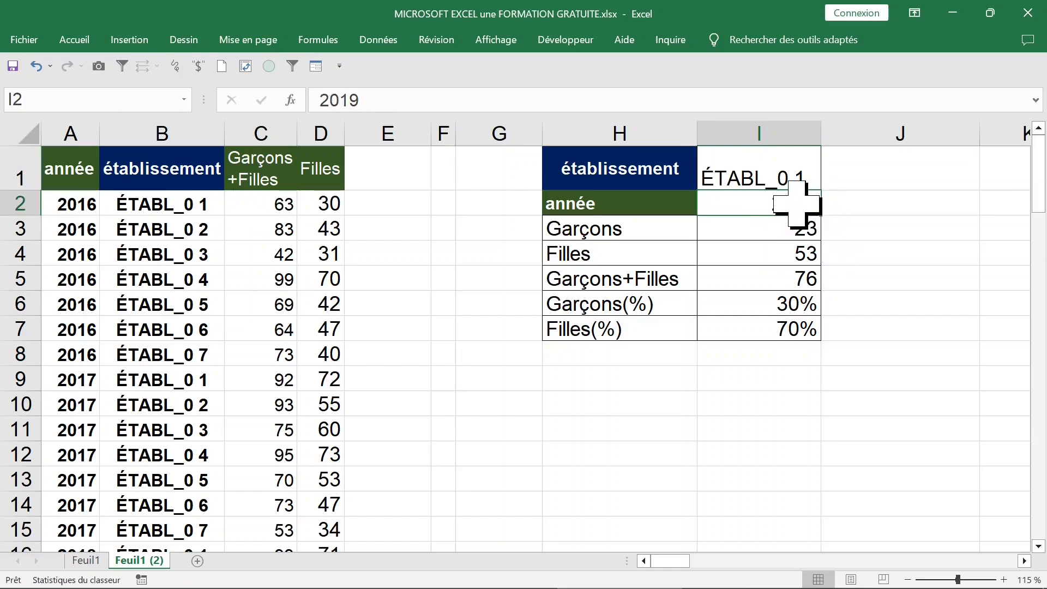
type("2016")
key("Return")
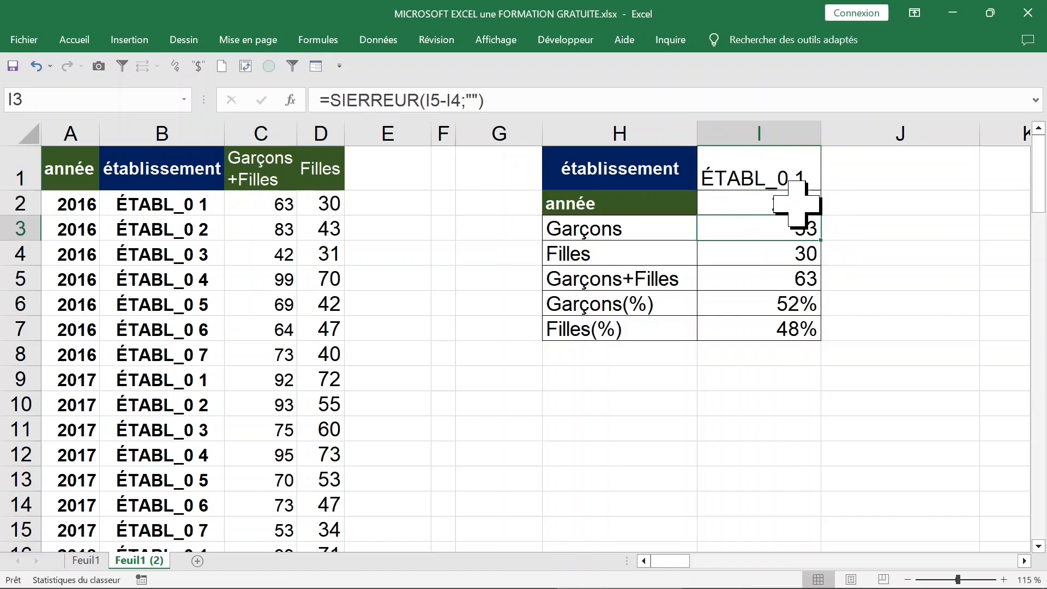
Change the 2016 ÉTABL_0 1 source figures to 80 for Garçons+Filles and 64 for Filles, and check the summary results
left_click(281, 203)
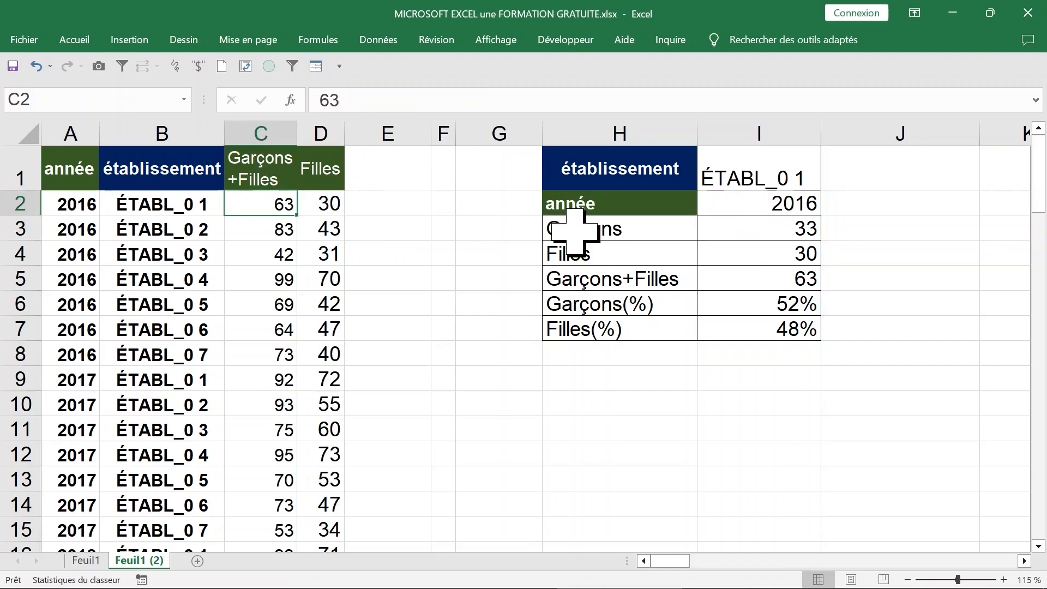
type("80")
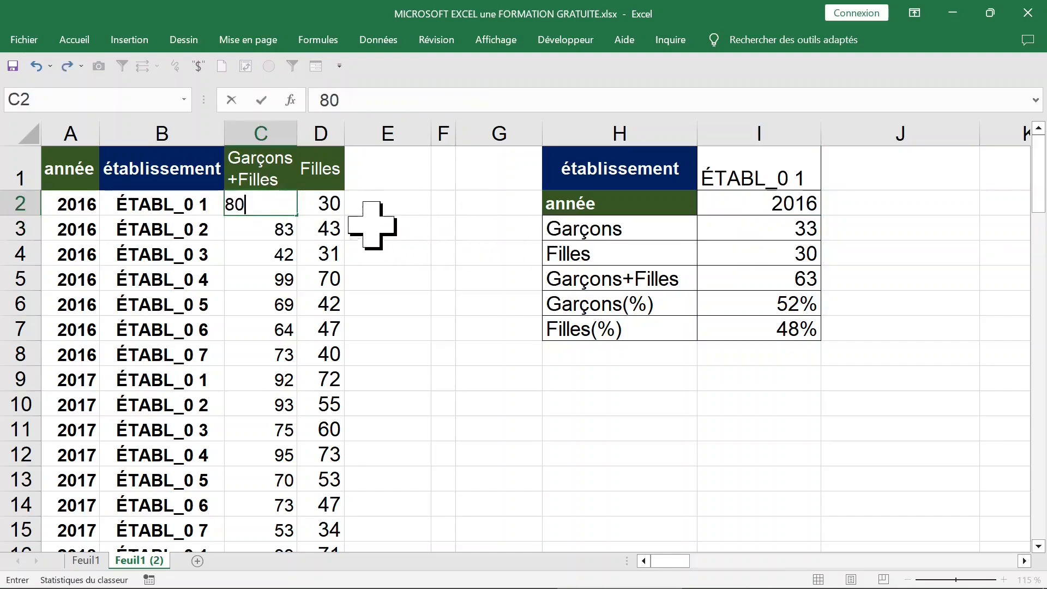
left_click(326, 207)
type("64")
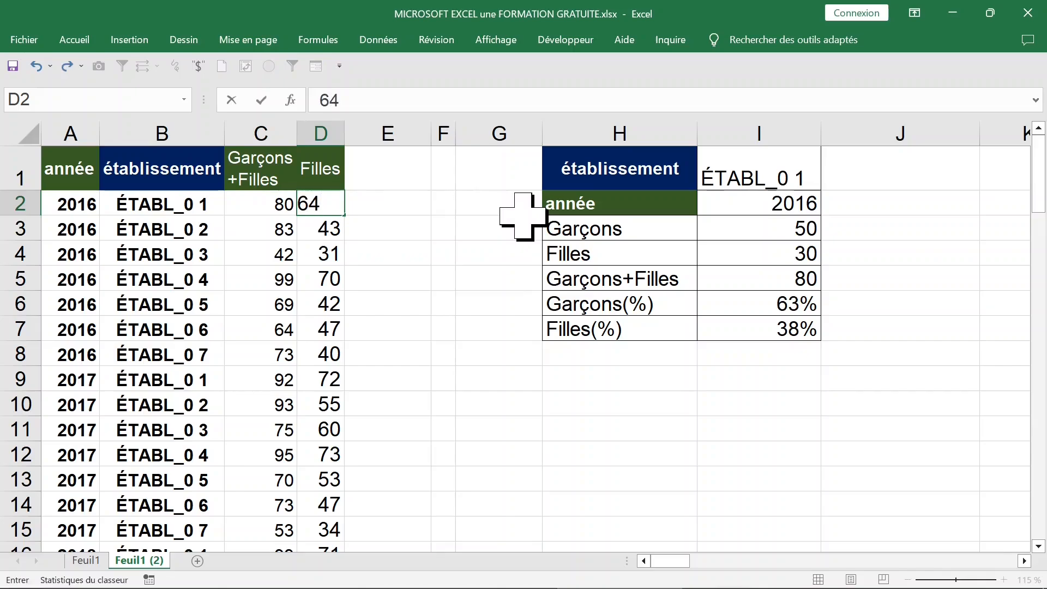
key("Return")
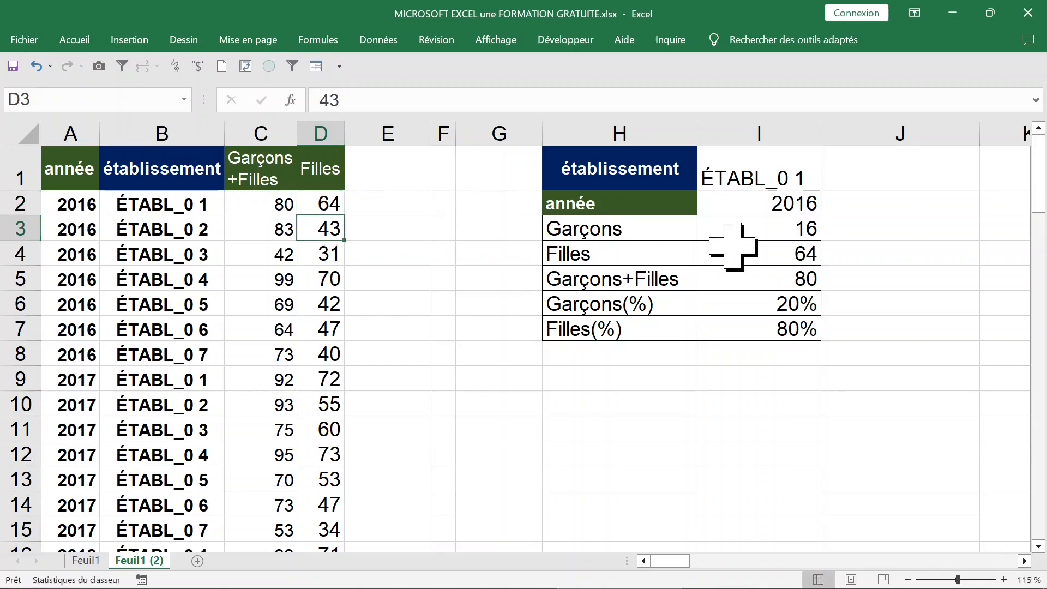
left_click(760, 232)
left_click(769, 257)
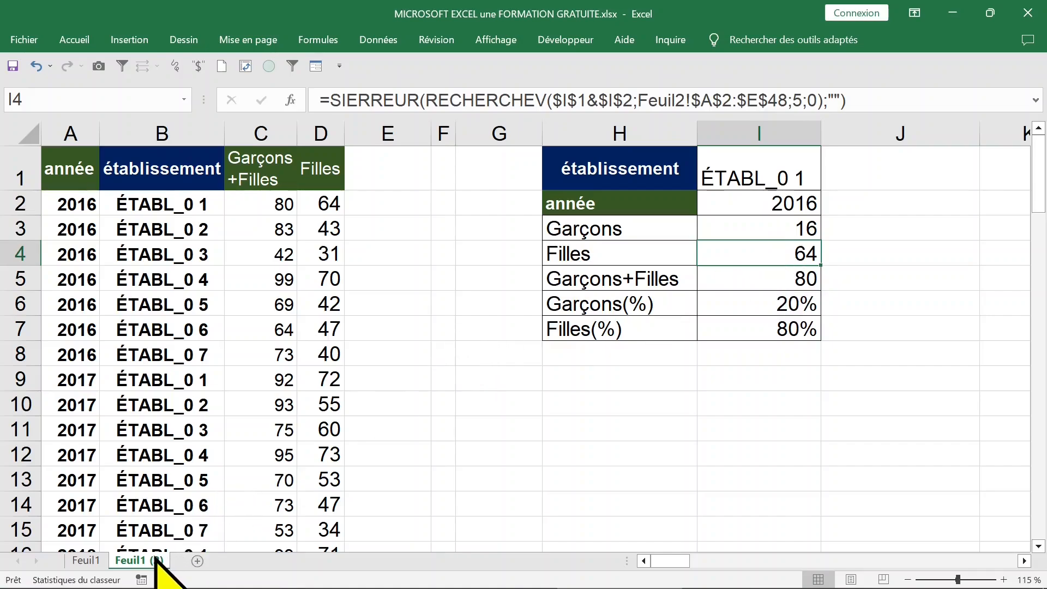
left_click(340, 407)
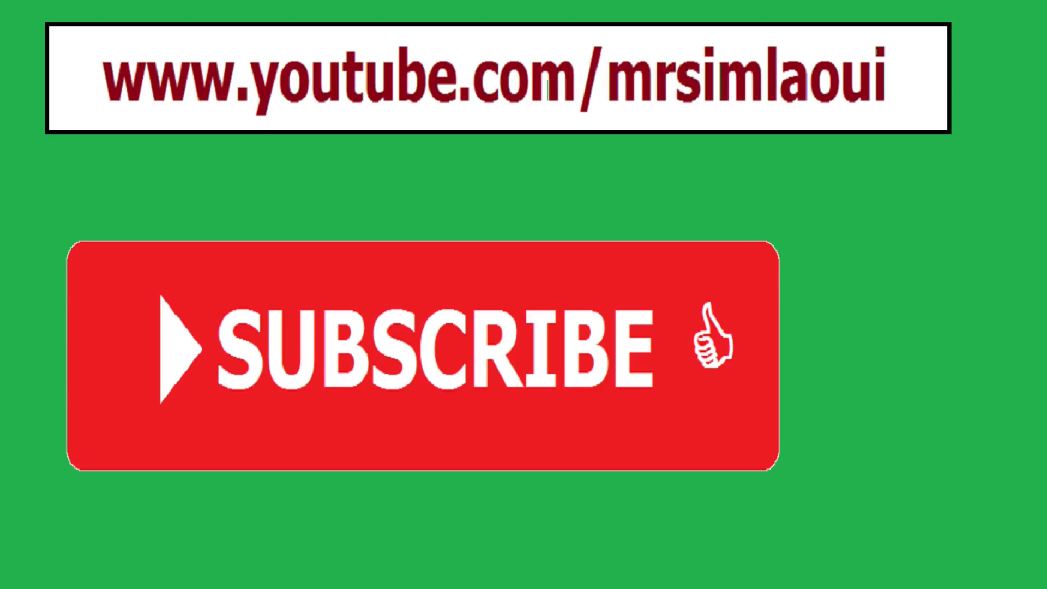